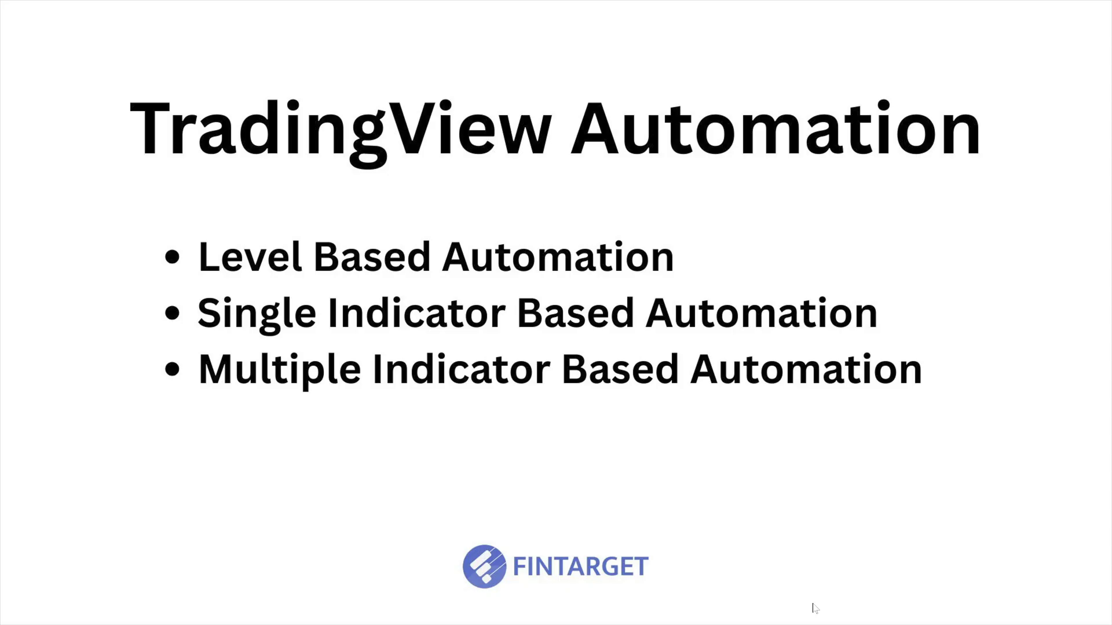
Switch to TradingView, draw a horizontal line at about 25,031 on the 5-minute NIFTY chart, and hide the watchlist
key("alt+Tab")
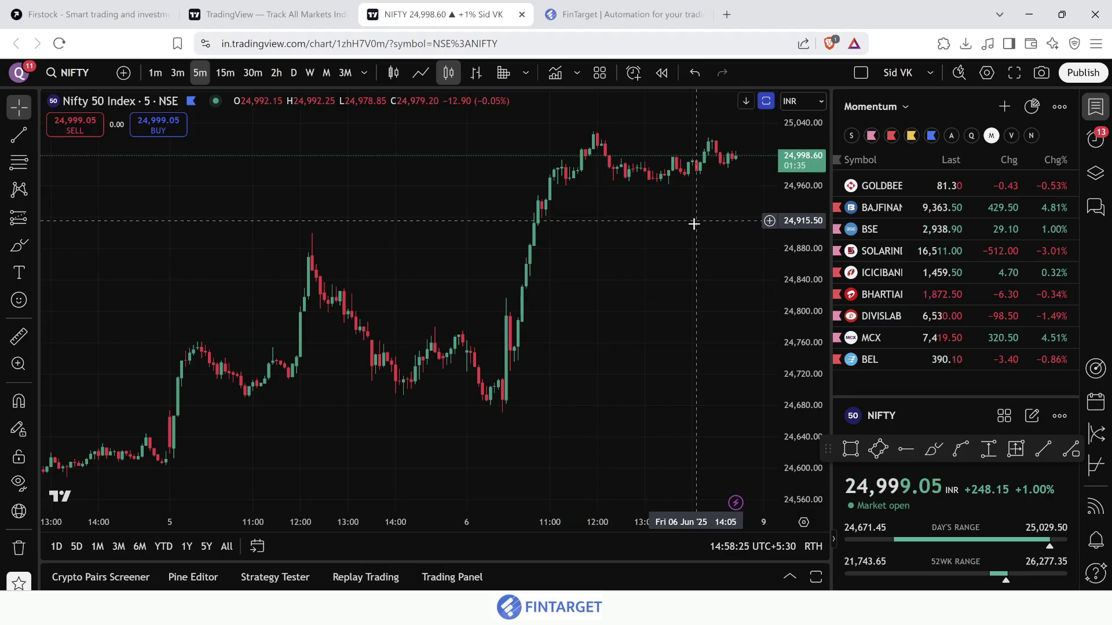
scroll(651, 314, "right", 3)
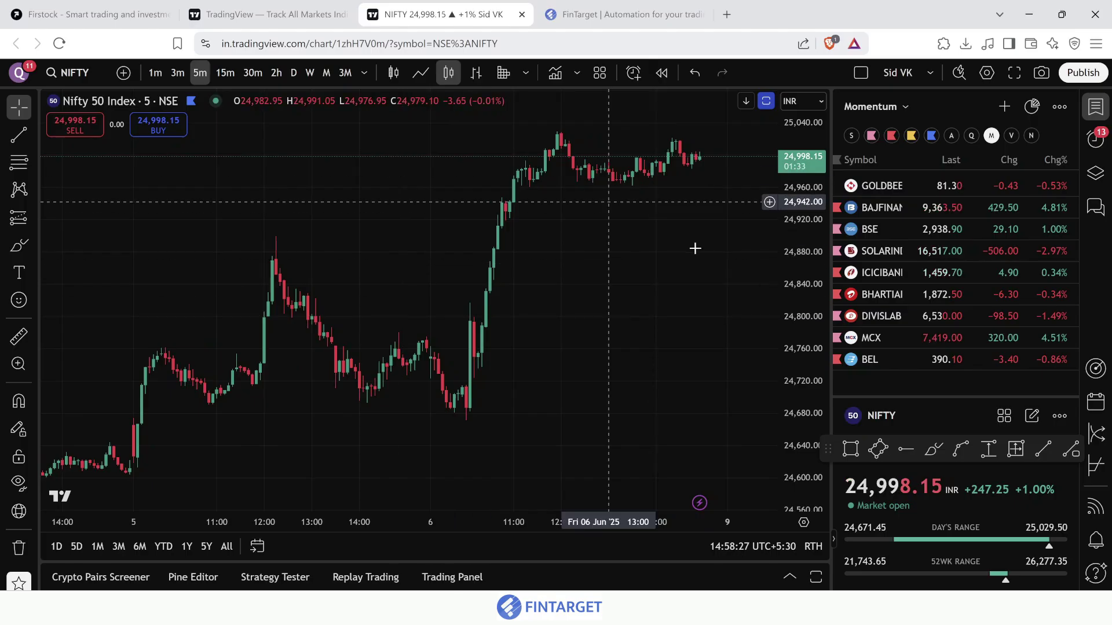
scroll(650, 301, "right", 5)
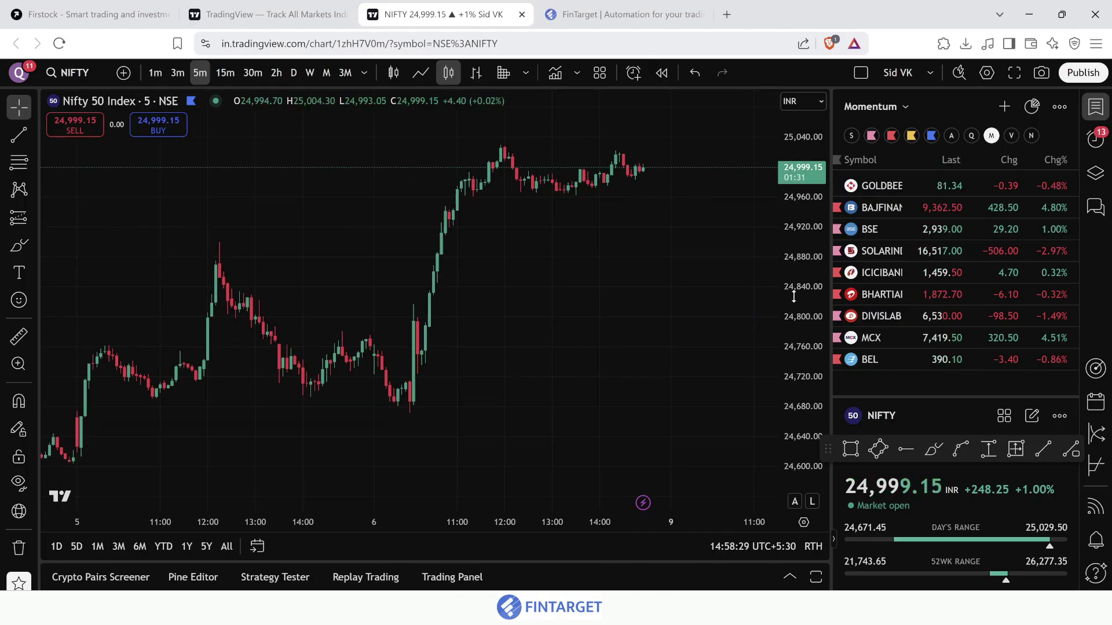
left_click_drag(793, 296, 792, 333)
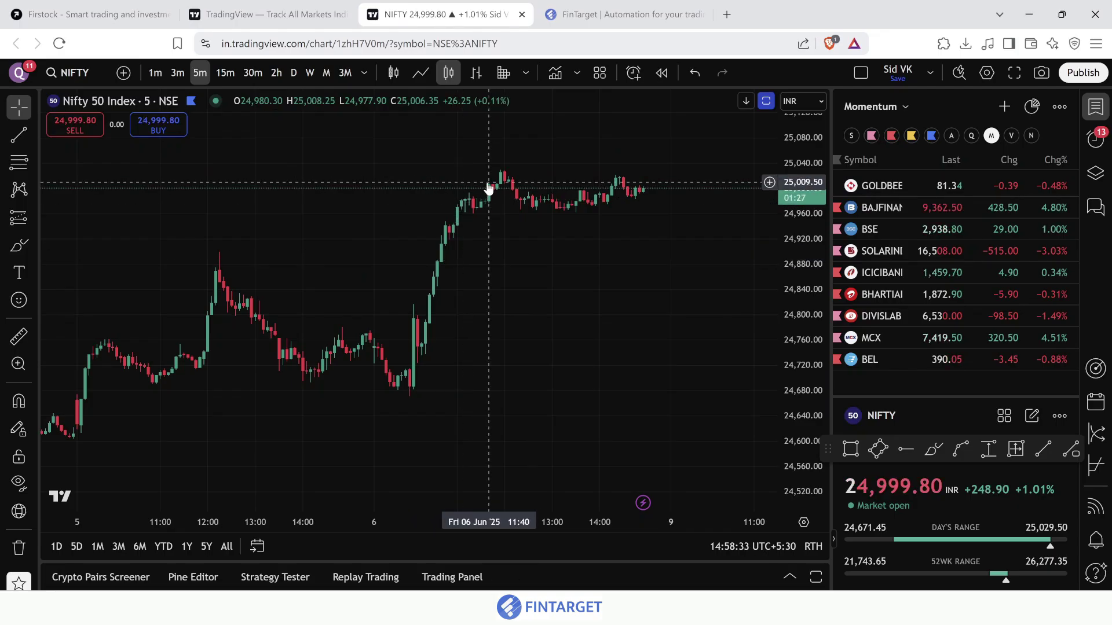
left_click_drag(666, 222, 648, 328)
key("XF86AudioMute")
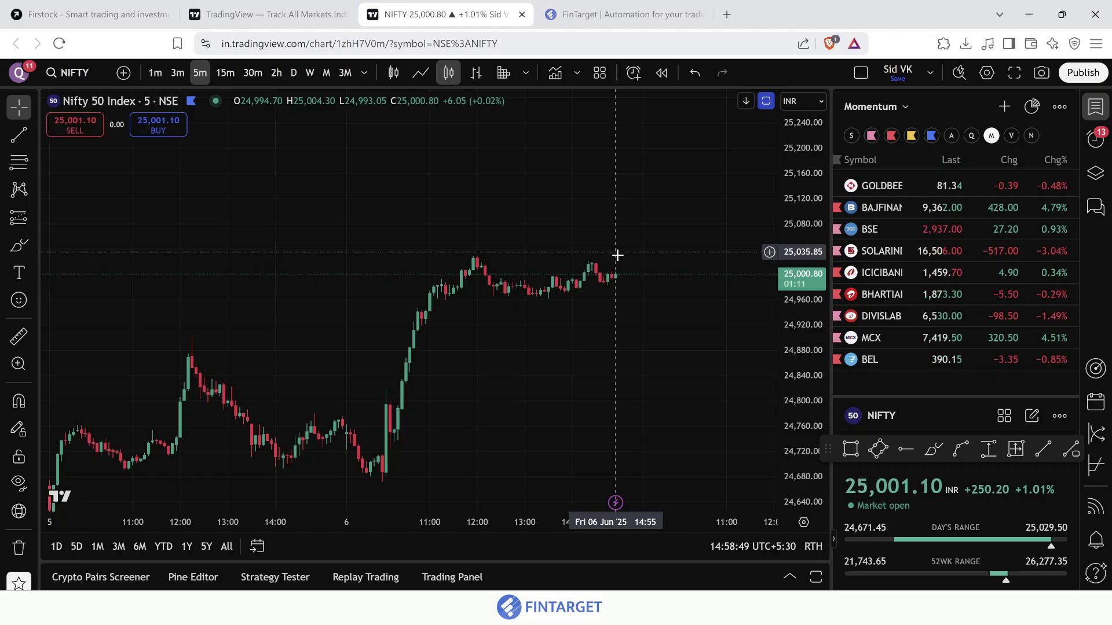
key("alt+h")
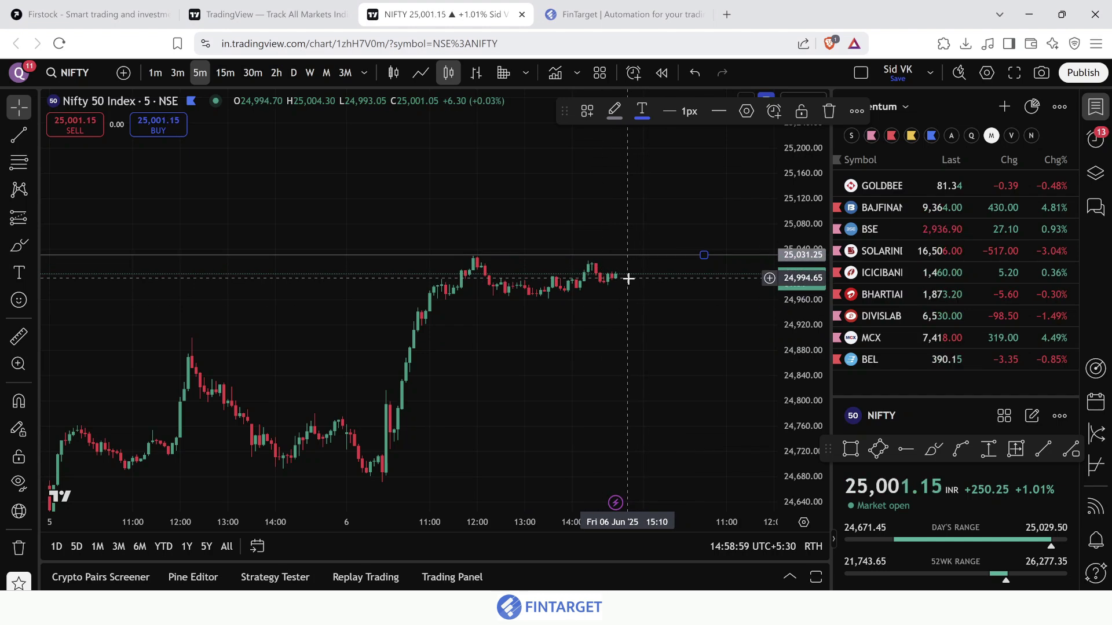
left_click(1093, 109)
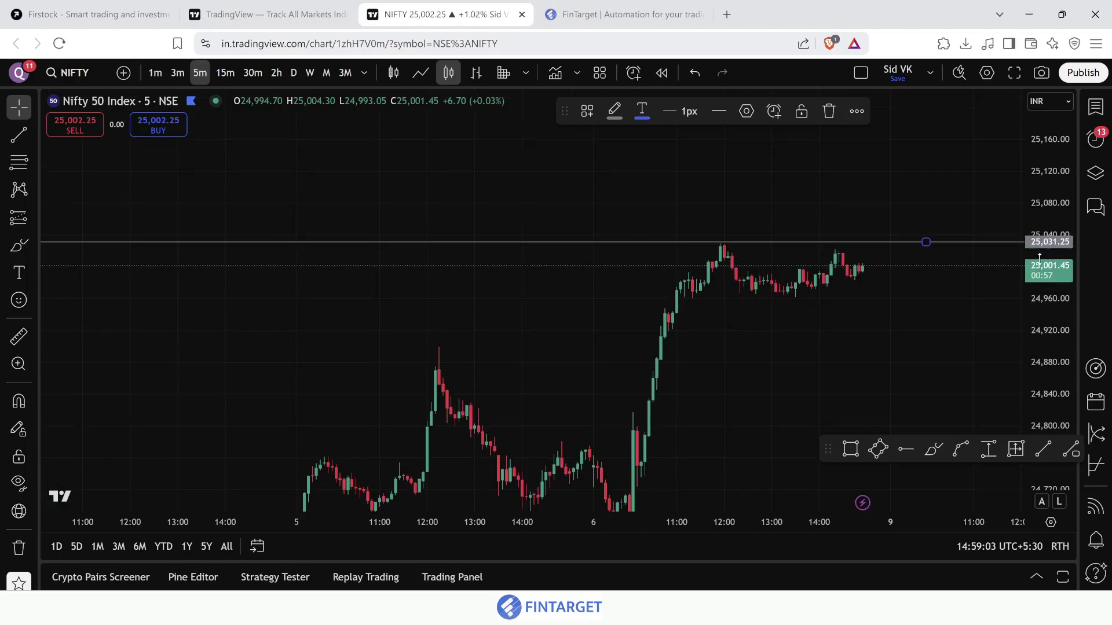
left_click_drag(868, 522, 716, 527)
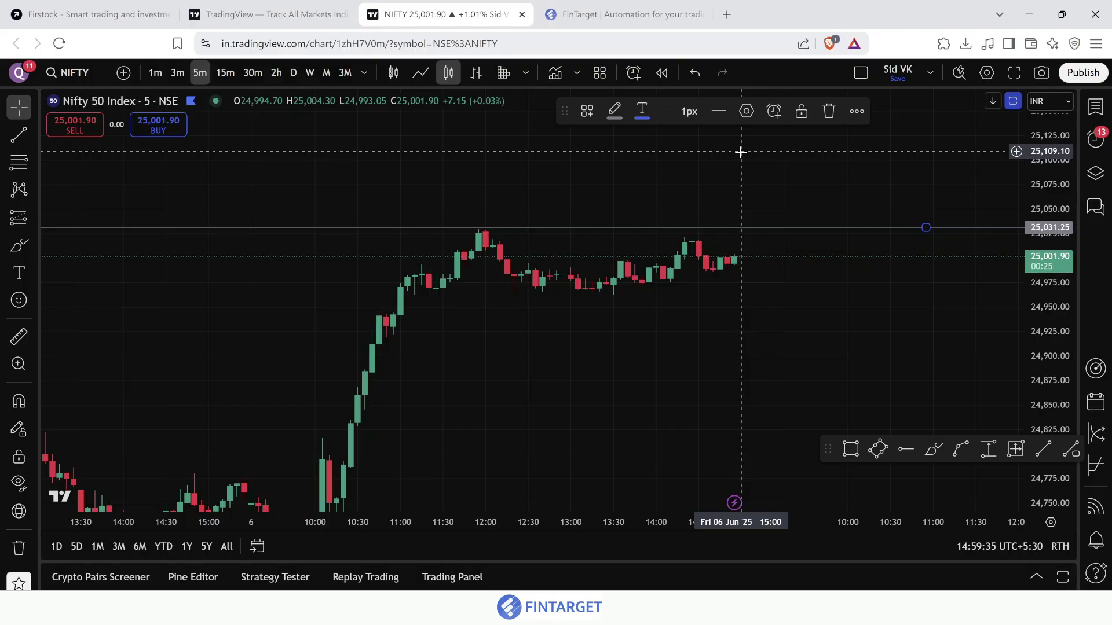
Switch to FinTarget and start a new intraday NIFTY 50 strategy named Bull Call Spead with Immediate entry enabled
left_click(613, 9)
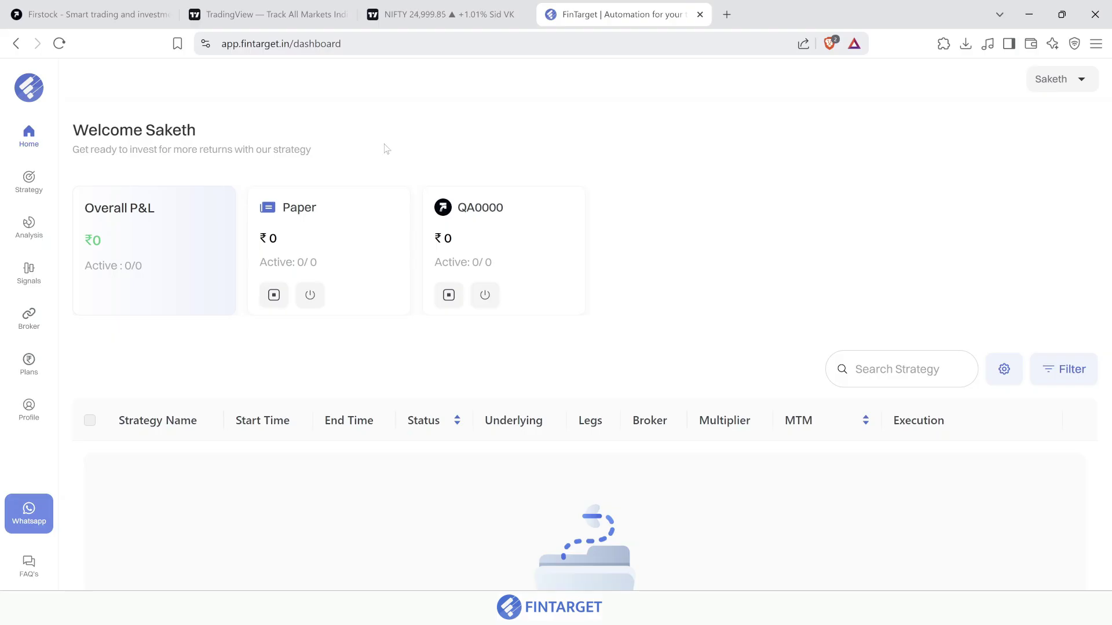
left_click(49, 194)
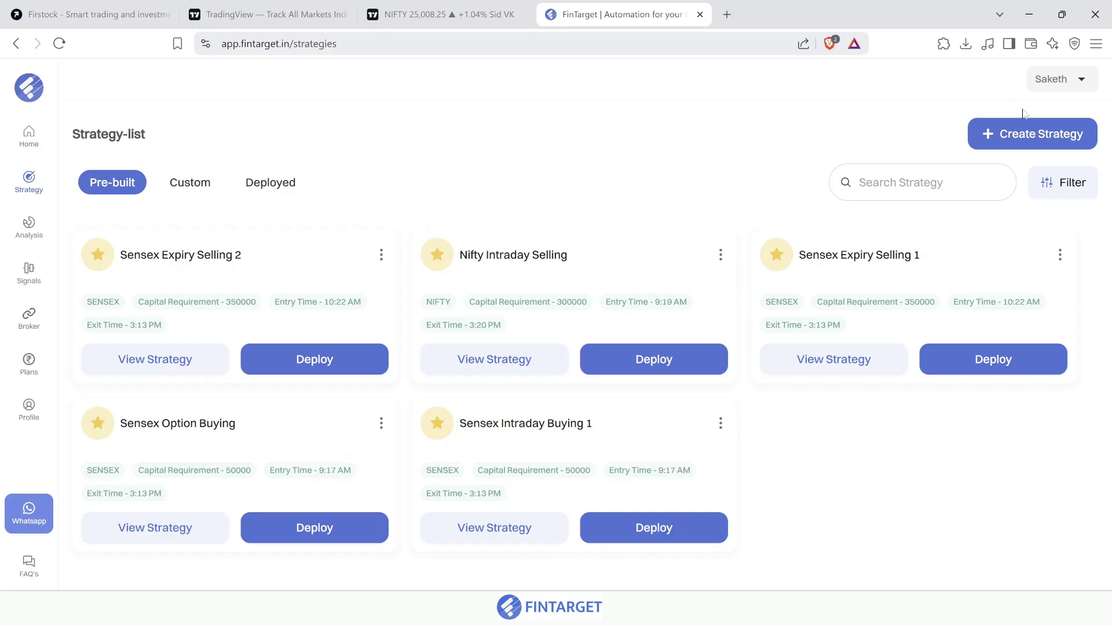
left_click(1010, 138)
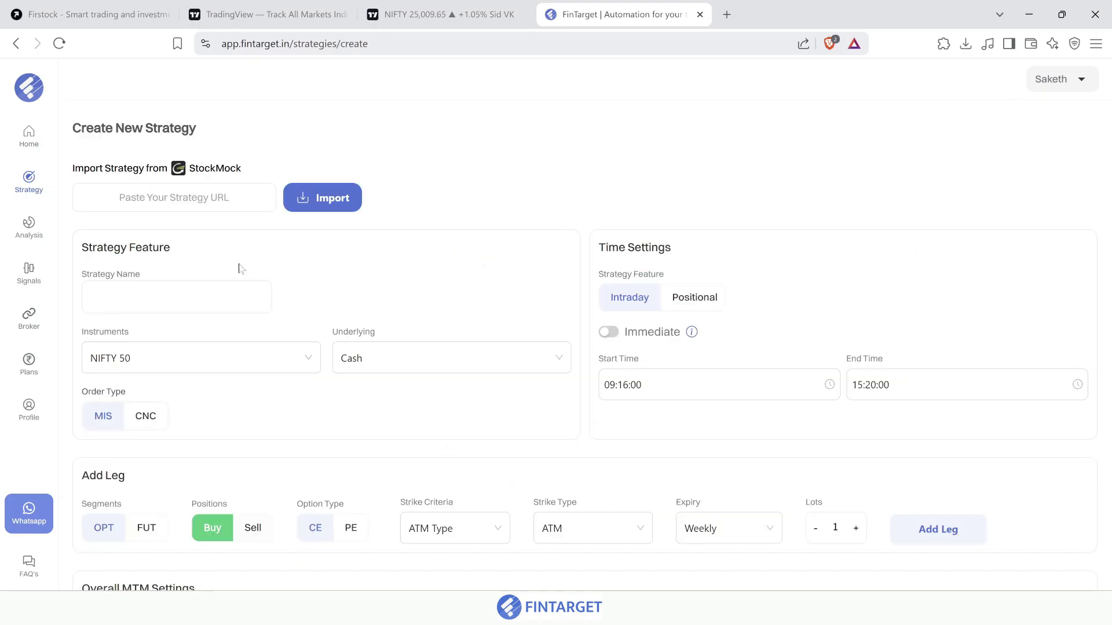
left_click(168, 297)
type("Bull Ca")
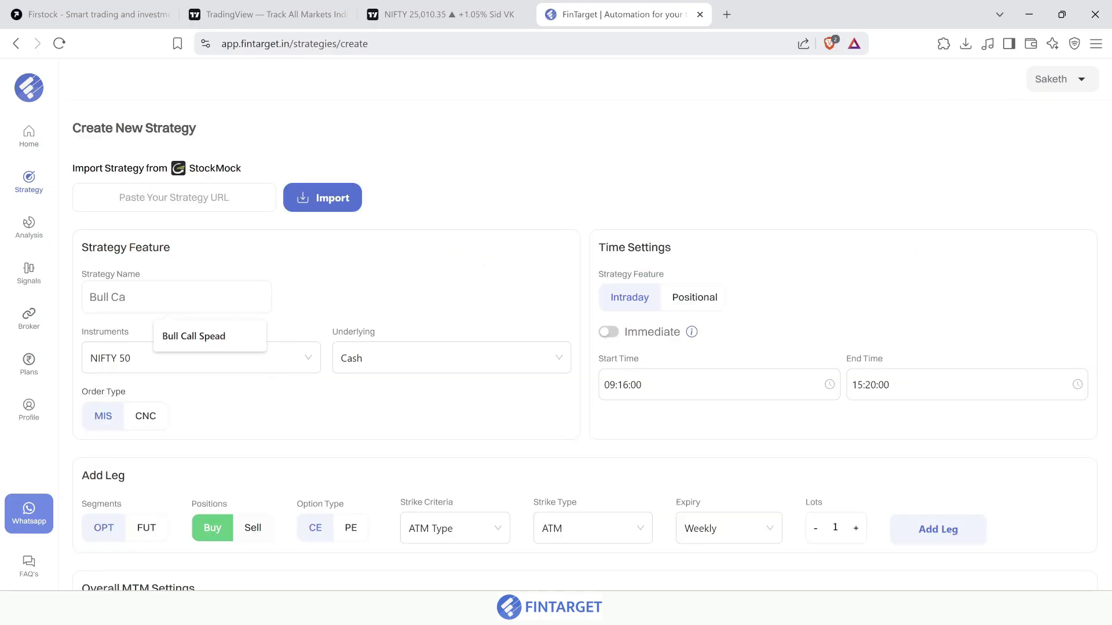
key("Down")
key("Return")
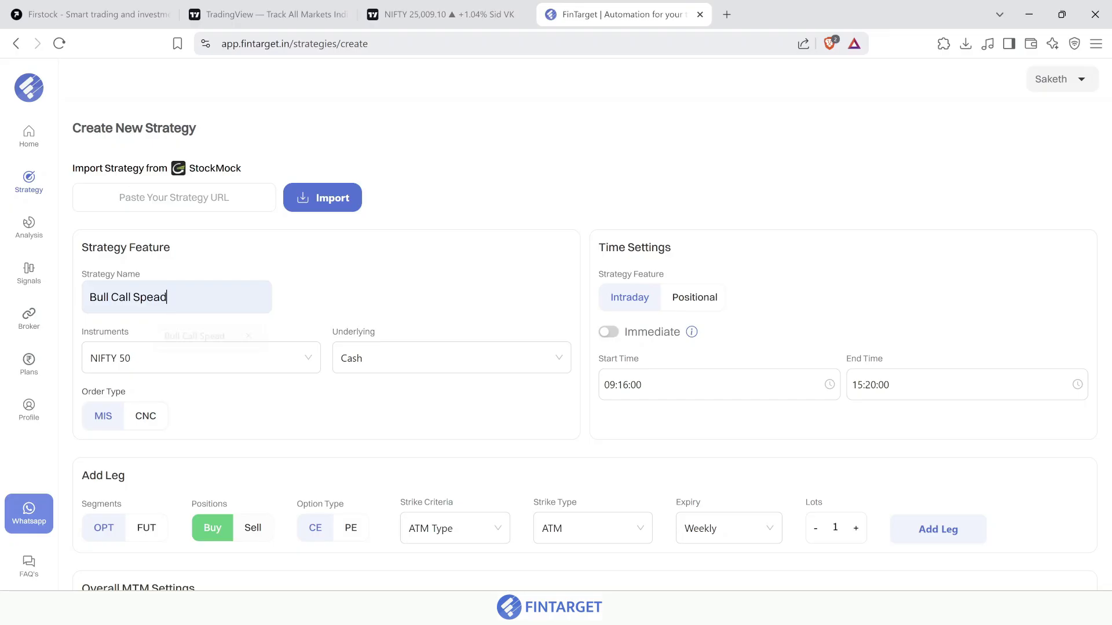
left_click(612, 333)
Add two weekly one-lot CE option legs to the strategy: Buy at ATM and Sell at ATM+100 (OTM 2)
scroll(568, 429, "down", 3)
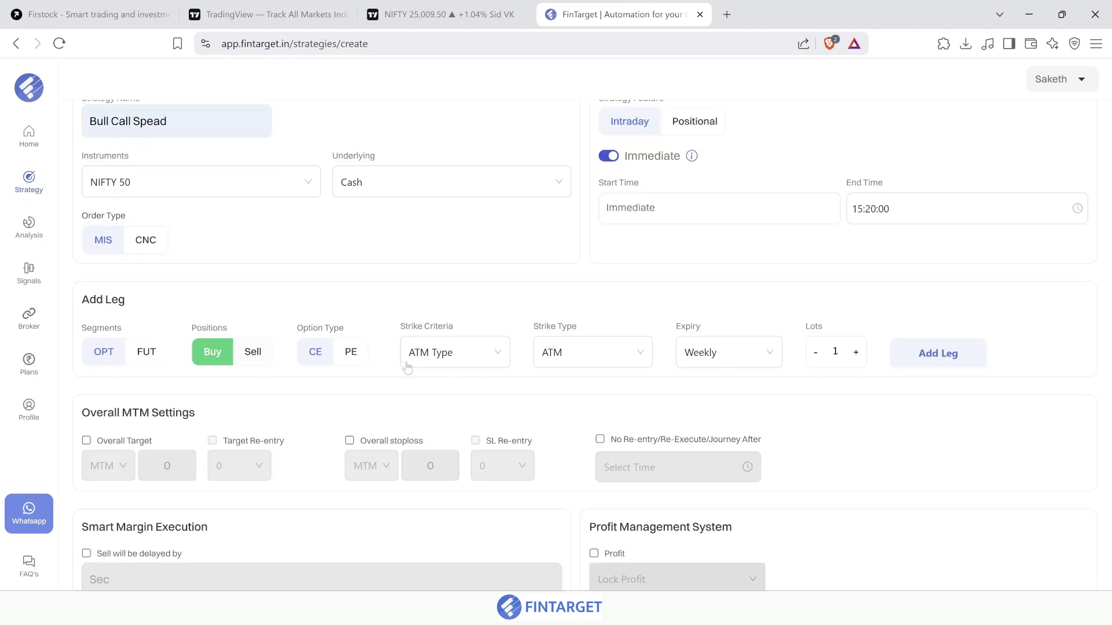
left_click(924, 359)
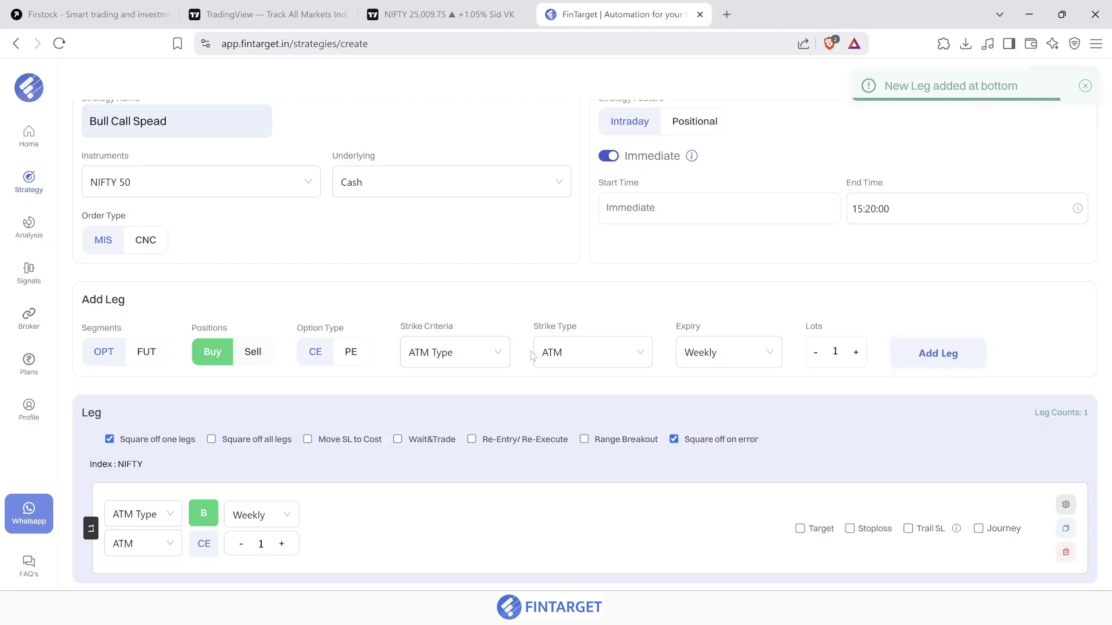
left_click(583, 361)
scroll(593, 457, "down", 1)
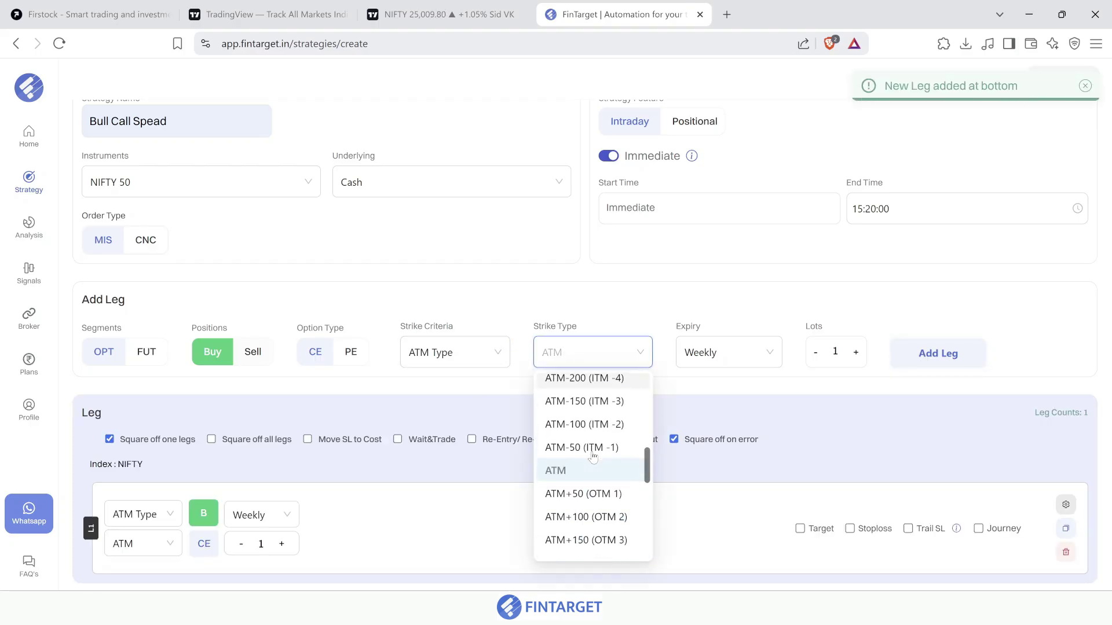
left_click(590, 524)
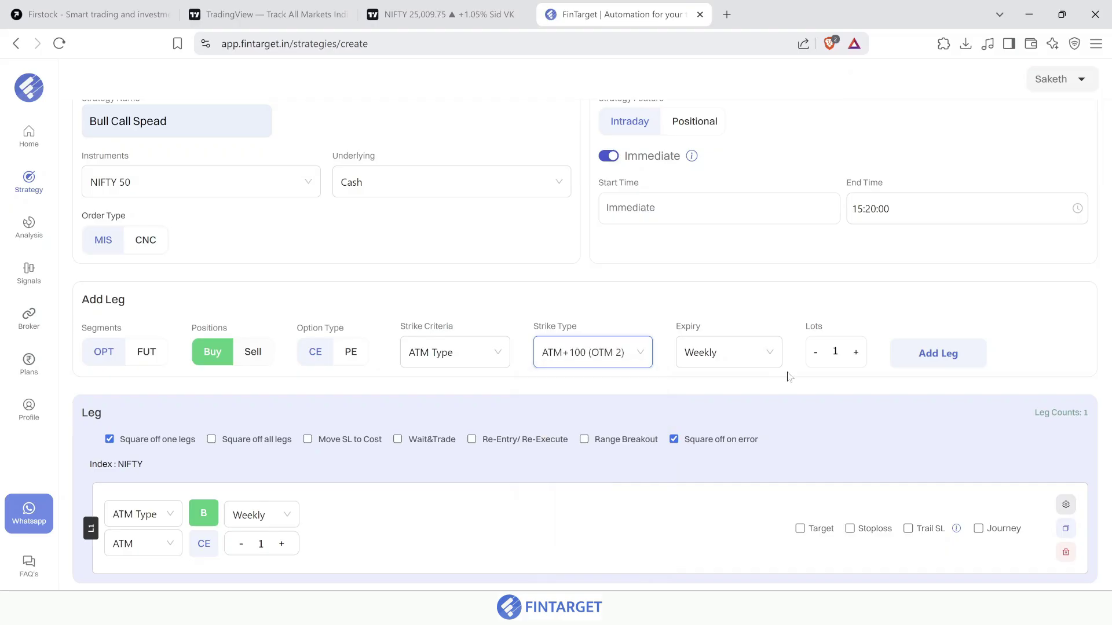
left_click(254, 356)
left_click(942, 363)
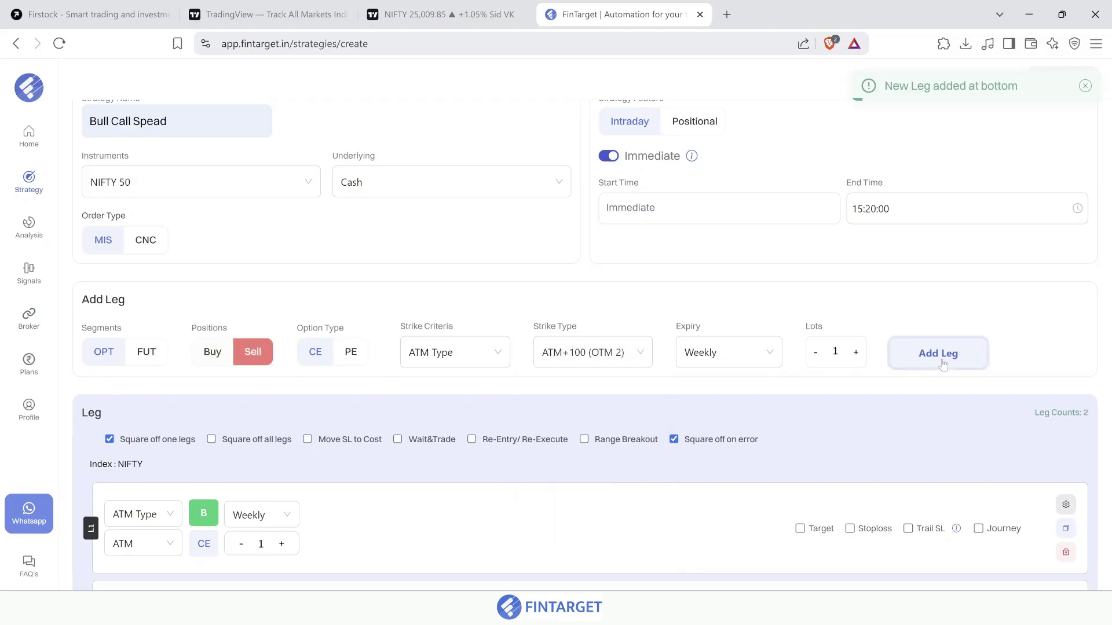
Save the two-leg Bull Call Spead strategy and deploy it from the custom strategy list
scroll(947, 382, "down", 3)
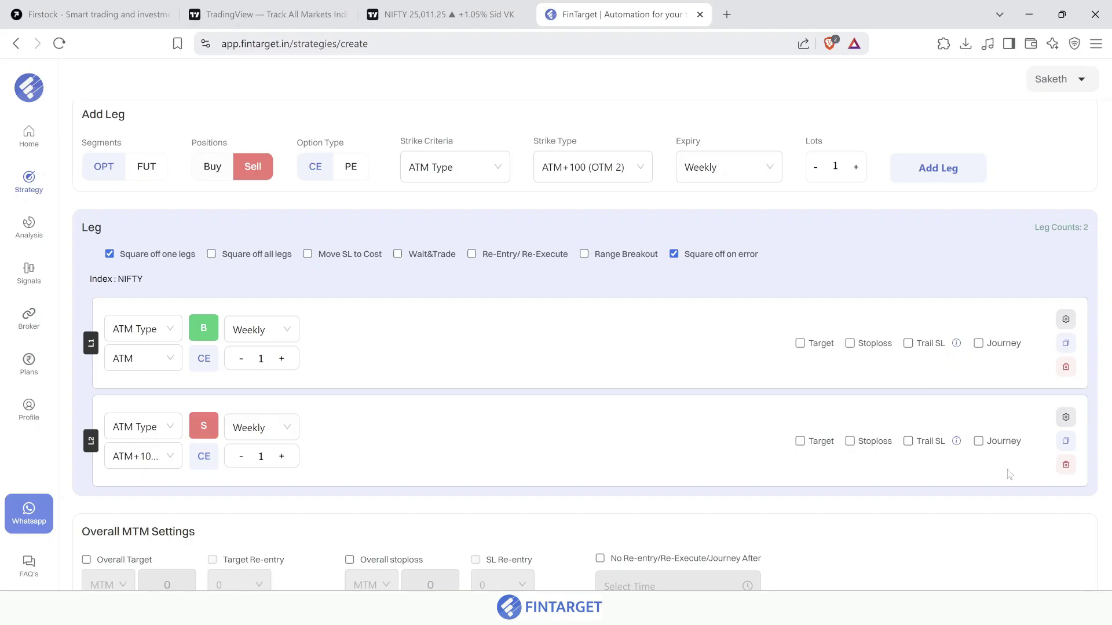
scroll(913, 387, "down", 1)
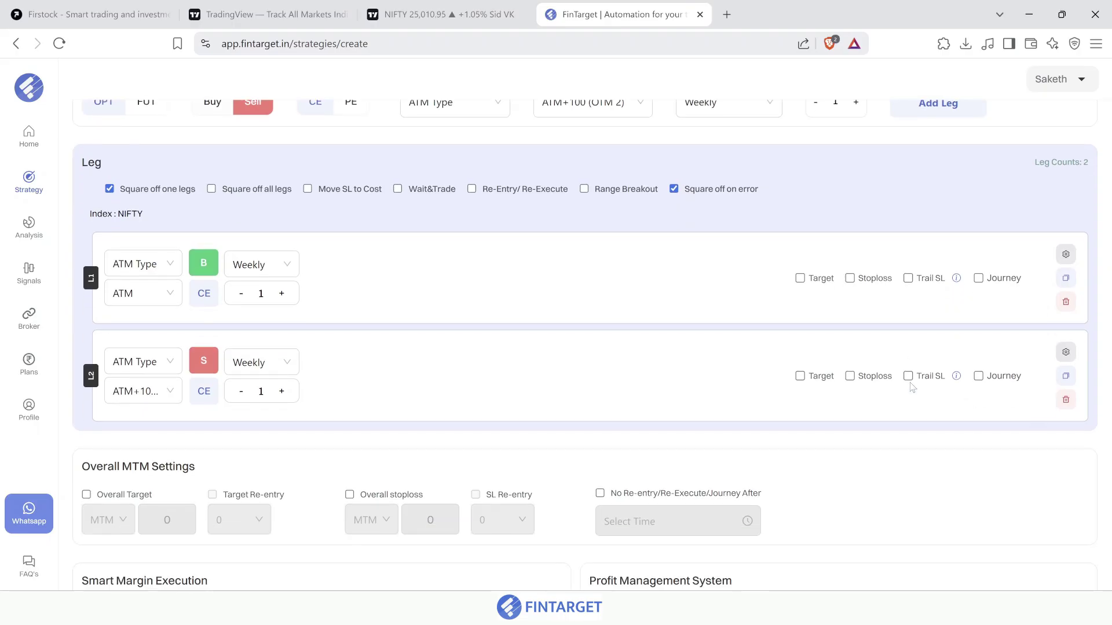
scroll(913, 388, "down", 5)
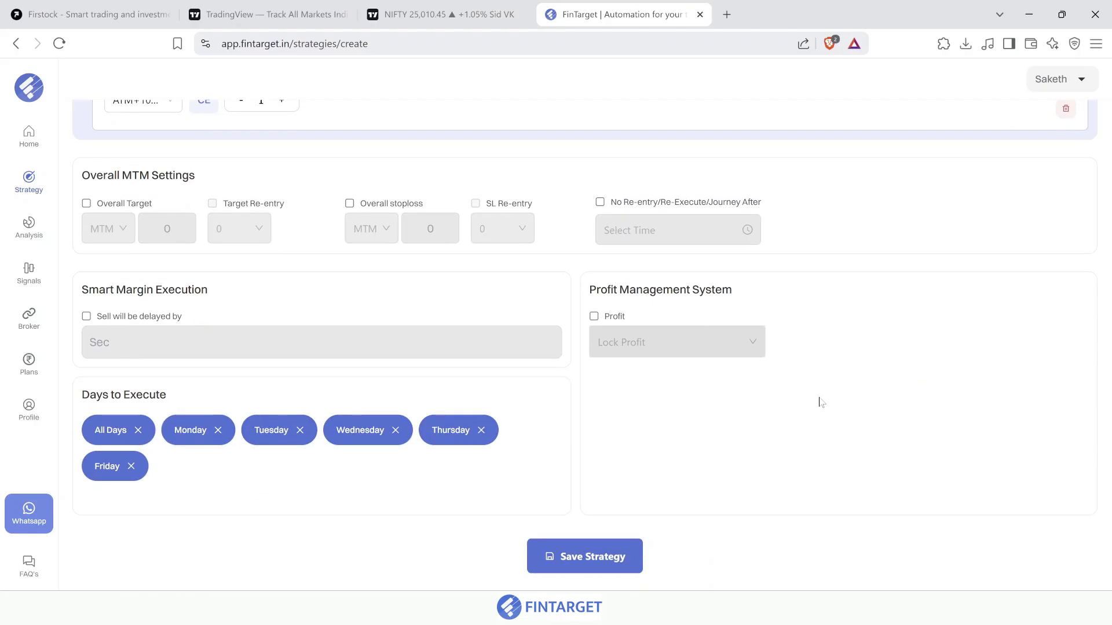
left_click(596, 559)
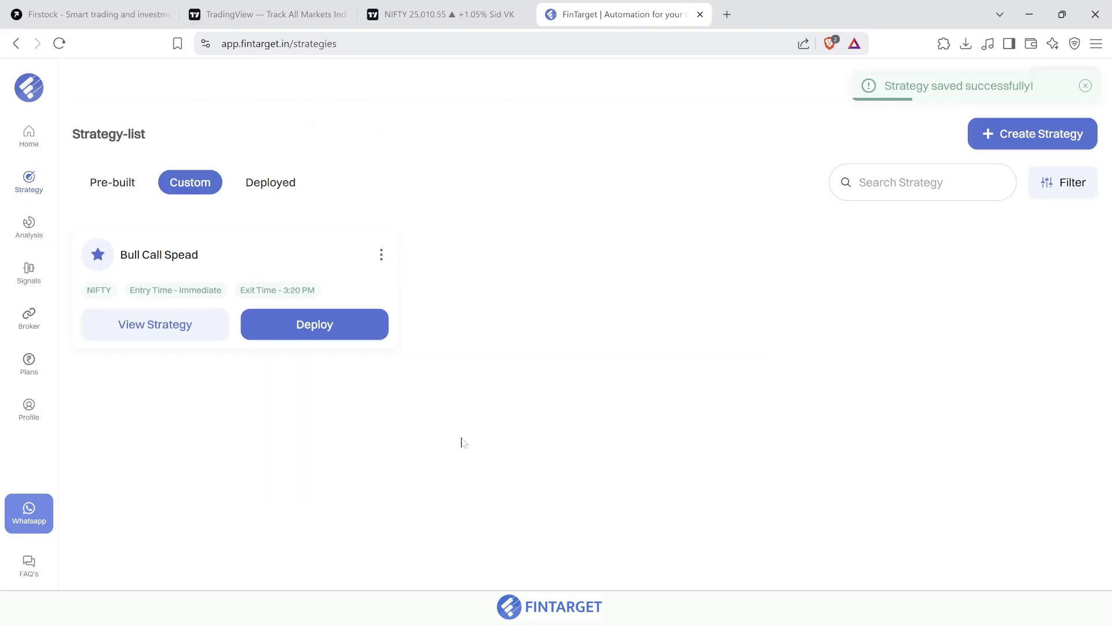
left_click(299, 329)
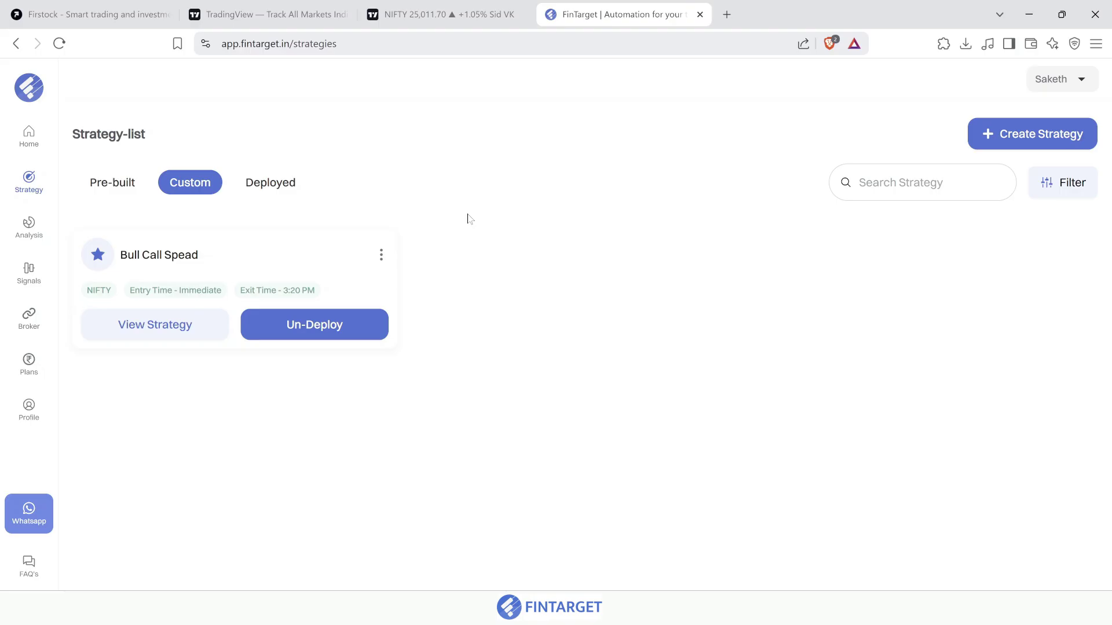
Review the marked NIFTY level in TradingView and open the Signal Dashboard in FinTarget
left_click(431, 13)
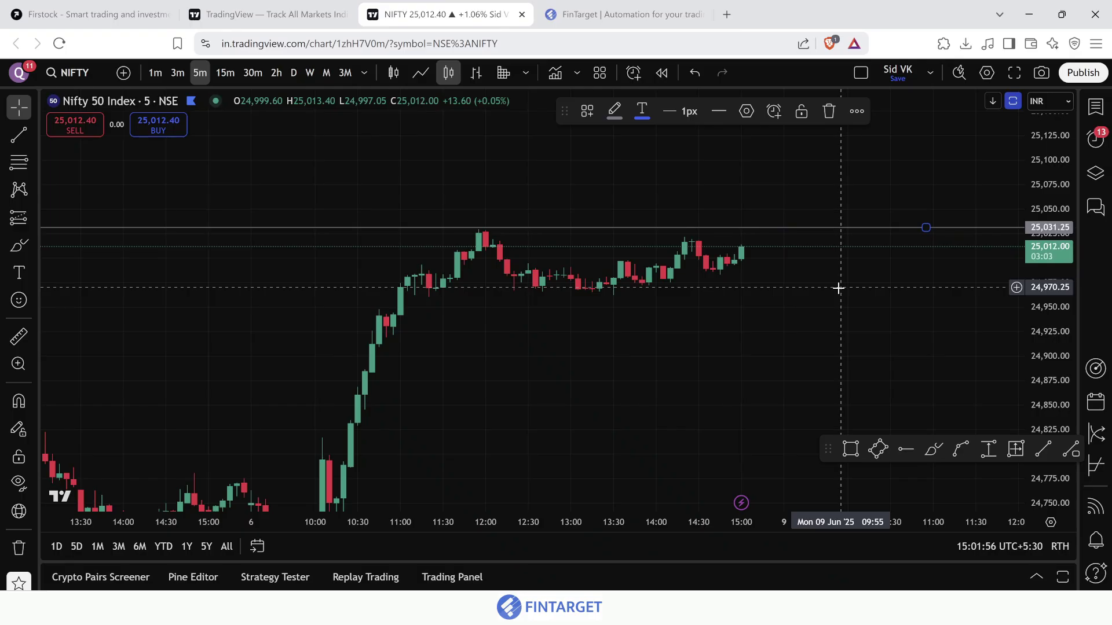
left_click(588, 12)
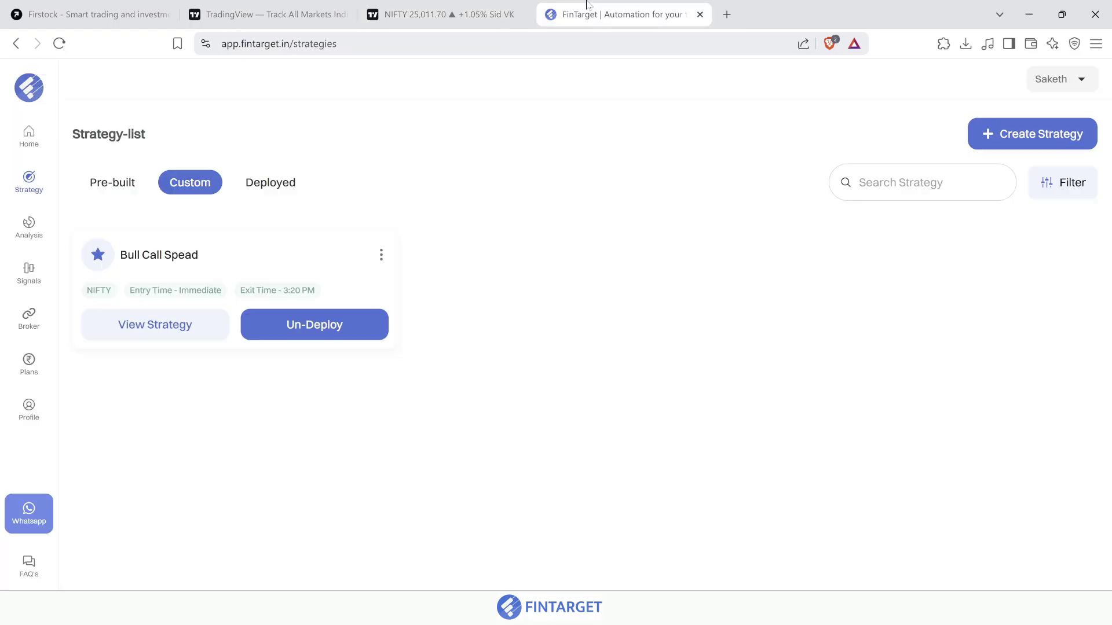
left_click(29, 273)
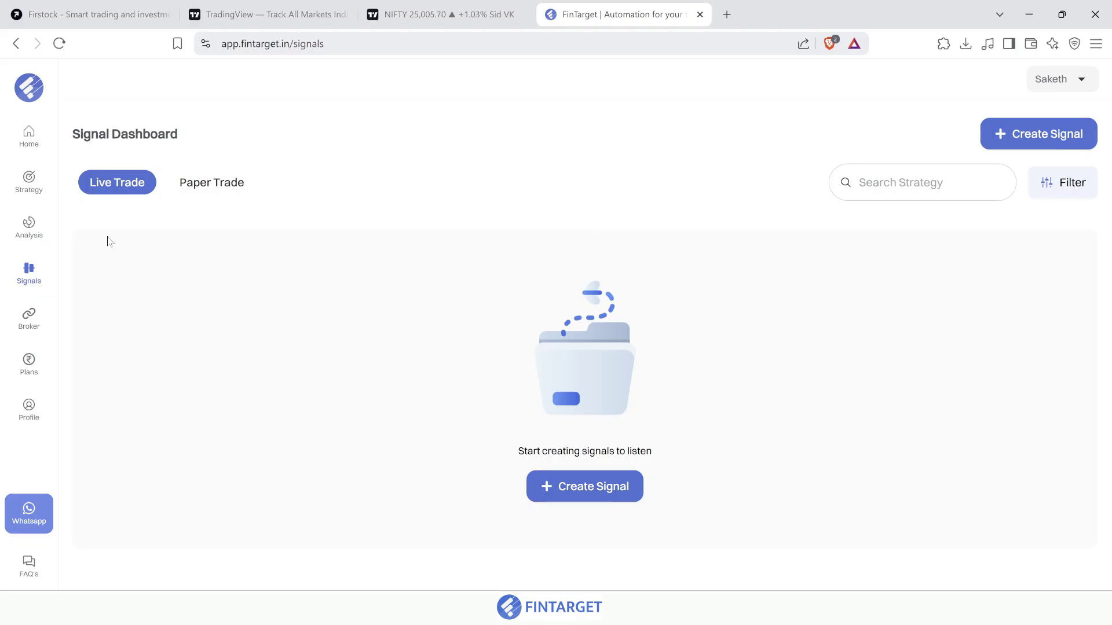
left_click(431, 14)
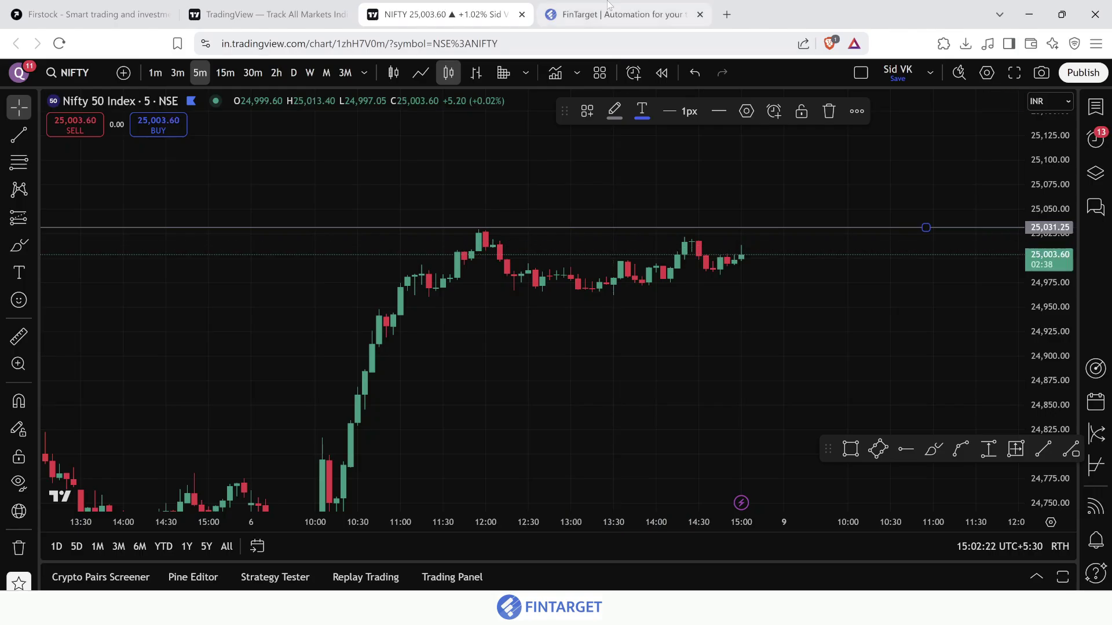
left_click(622, 14)
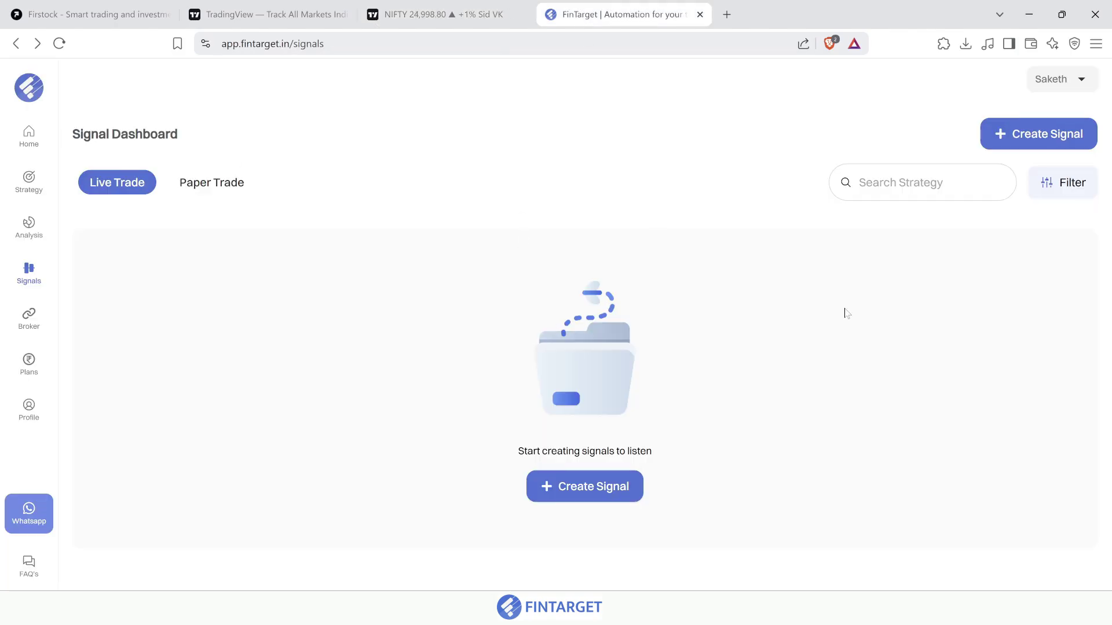
Start creating a new signal with Trading View as its source
left_click(1023, 152)
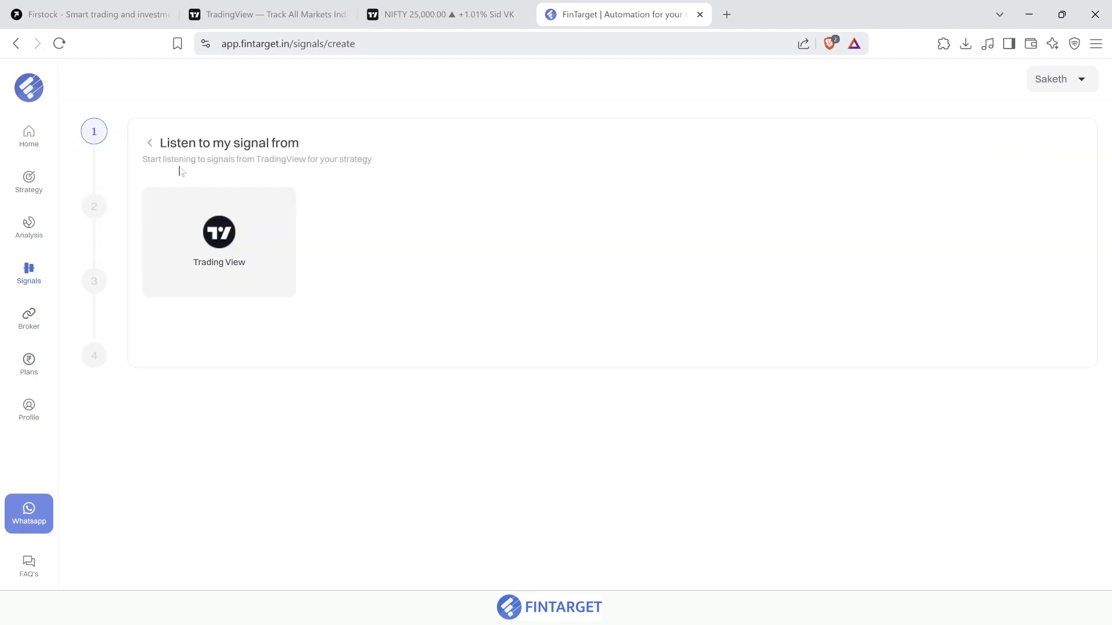
left_click_drag(162, 160, 213, 160)
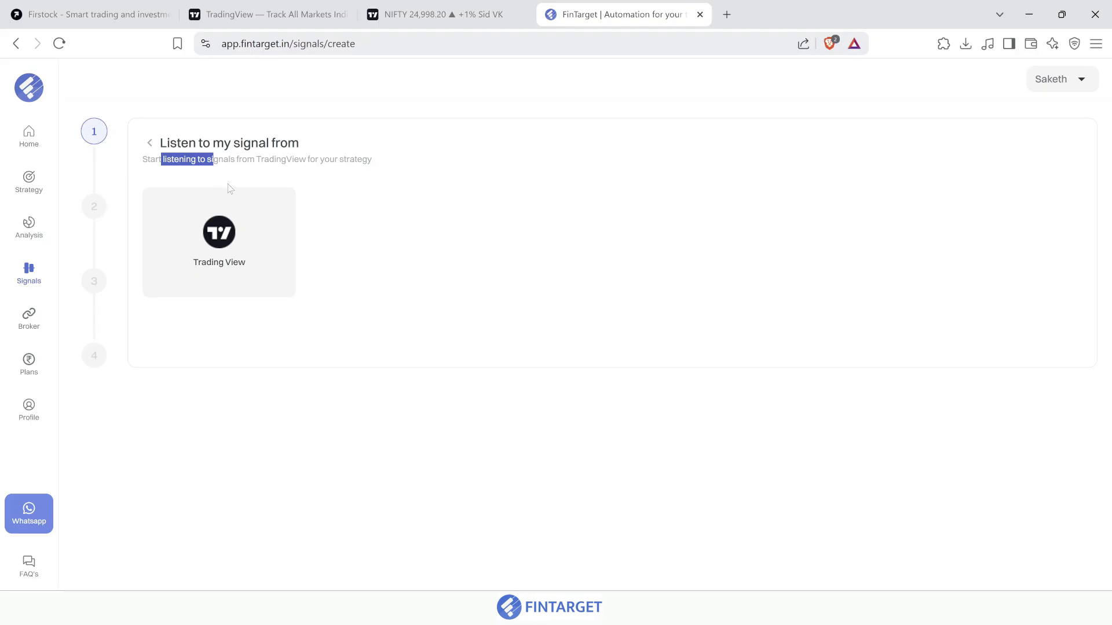
left_click(286, 236)
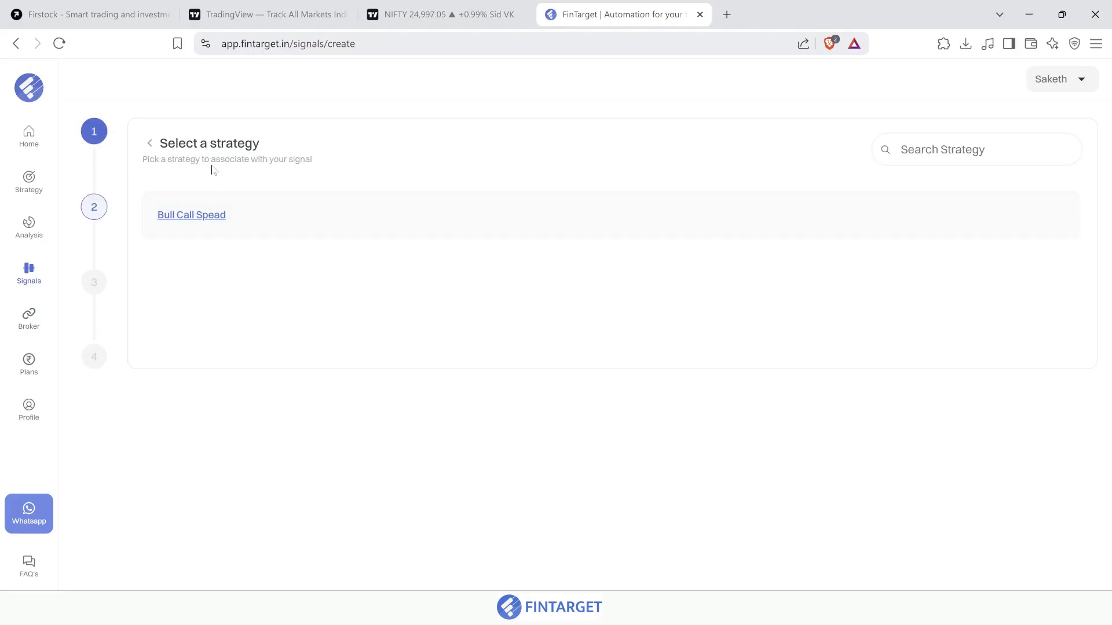
Associate the Bull Call Spead strategy with the signal, choose the live broker account instead of Paper, and proceed to the signal bridge setup
left_click_drag(159, 160, 230, 159)
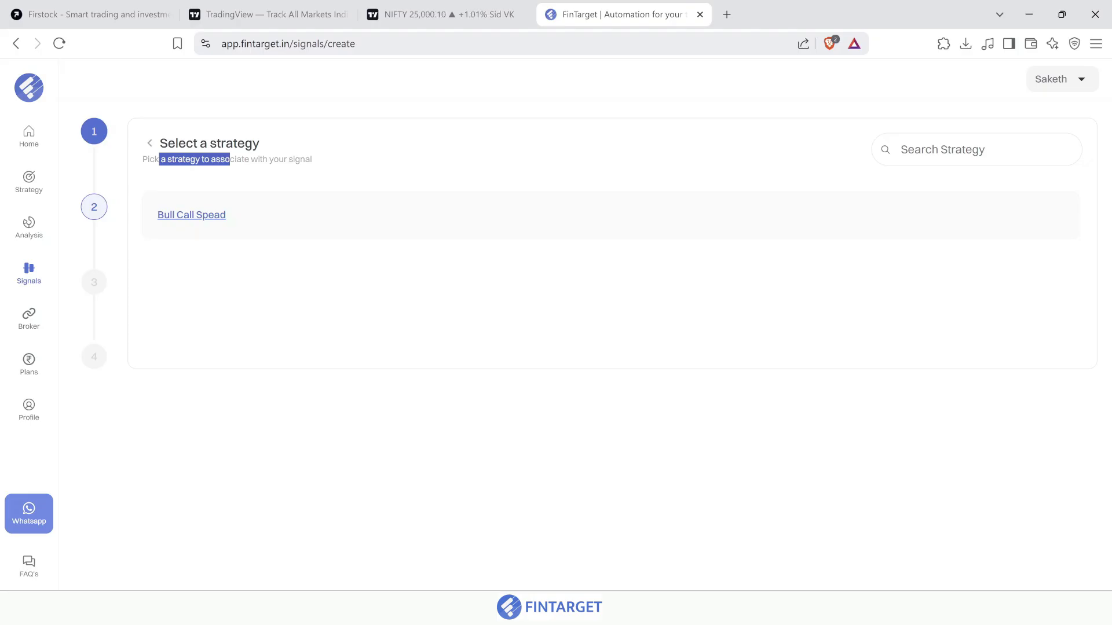
right_click(210, 224)
key("Escape")
left_click(199, 214)
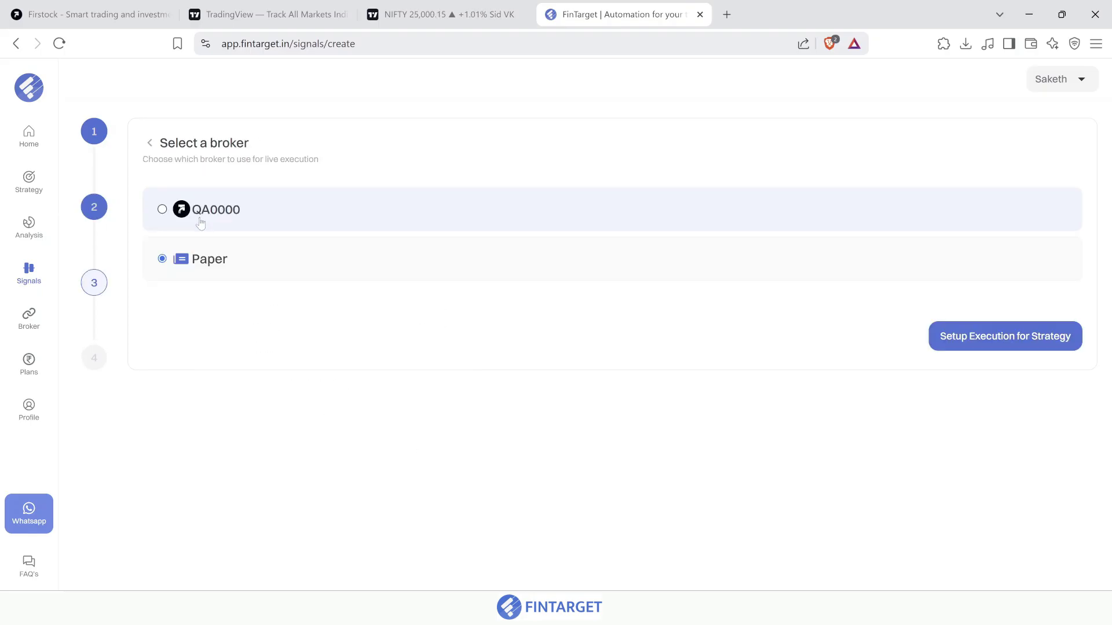
left_click(345, 219)
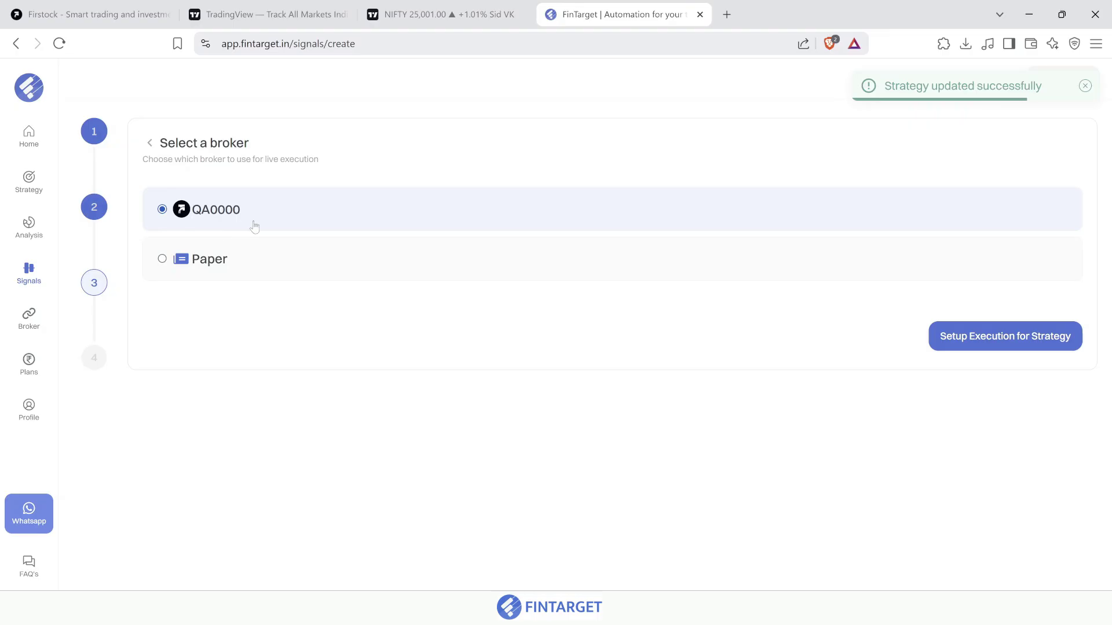
left_click(965, 329)
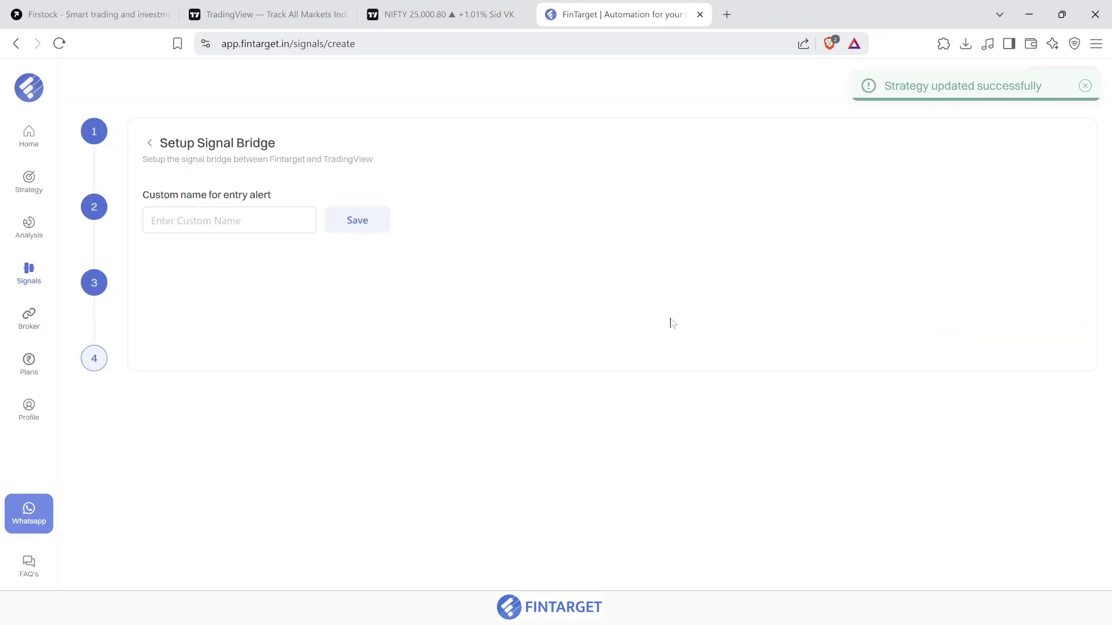
Name the entry alert "Level Based Trading" in the signal bridge setup and save it
left_click(243, 221)
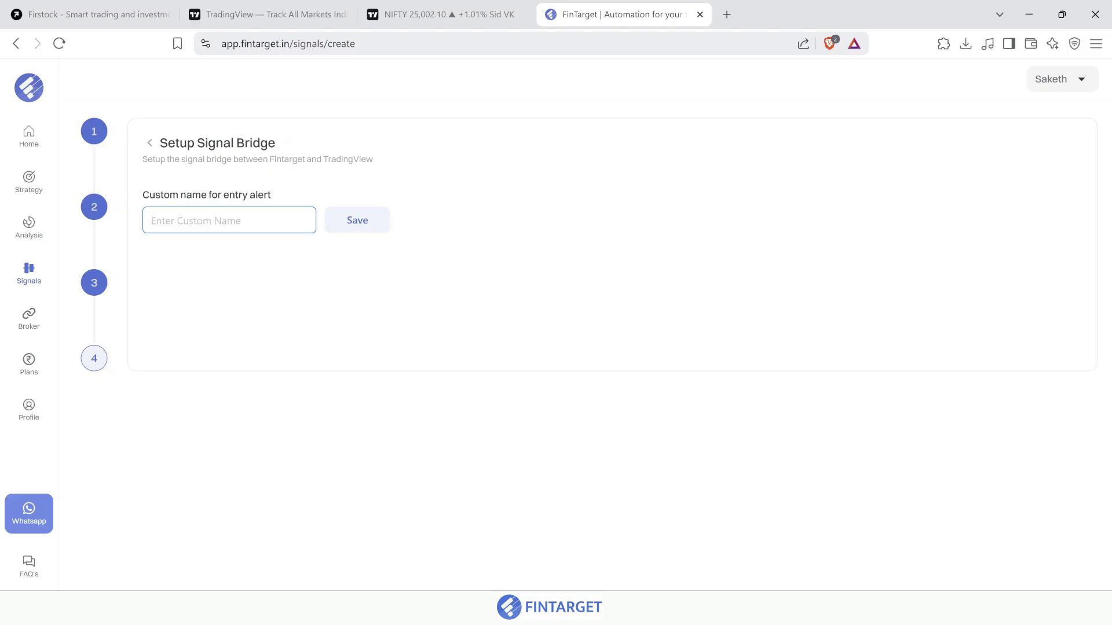
type("Level Based Trading")
left_click(351, 223)
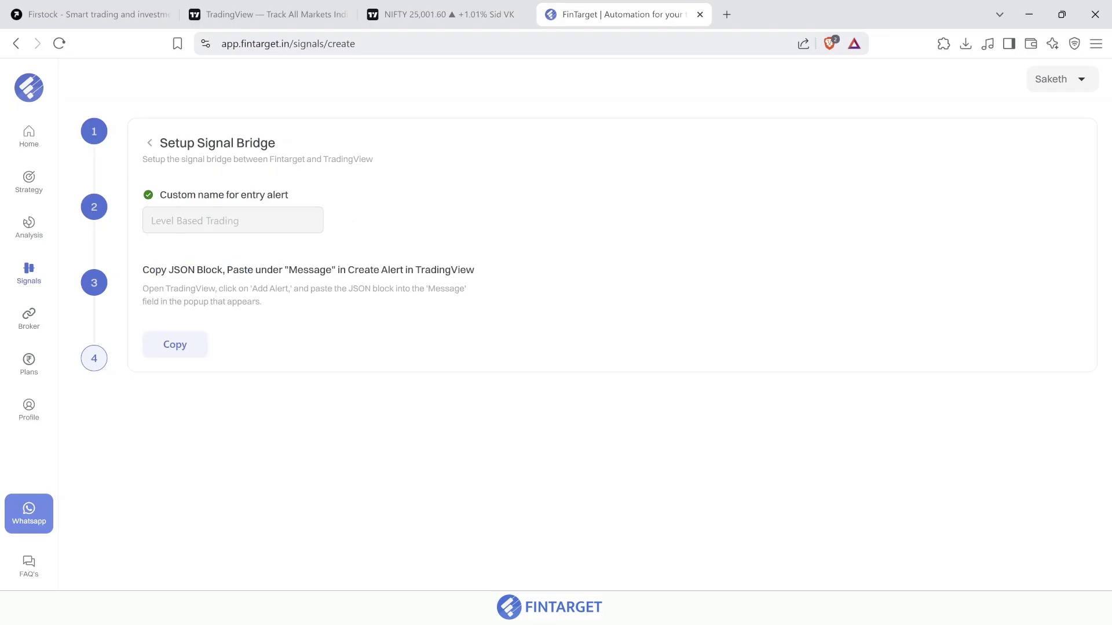
Switch to the NIFTY chart in TradingView and delete the horizontal line marking the level
right_click(402, 26)
left_click(403, 24)
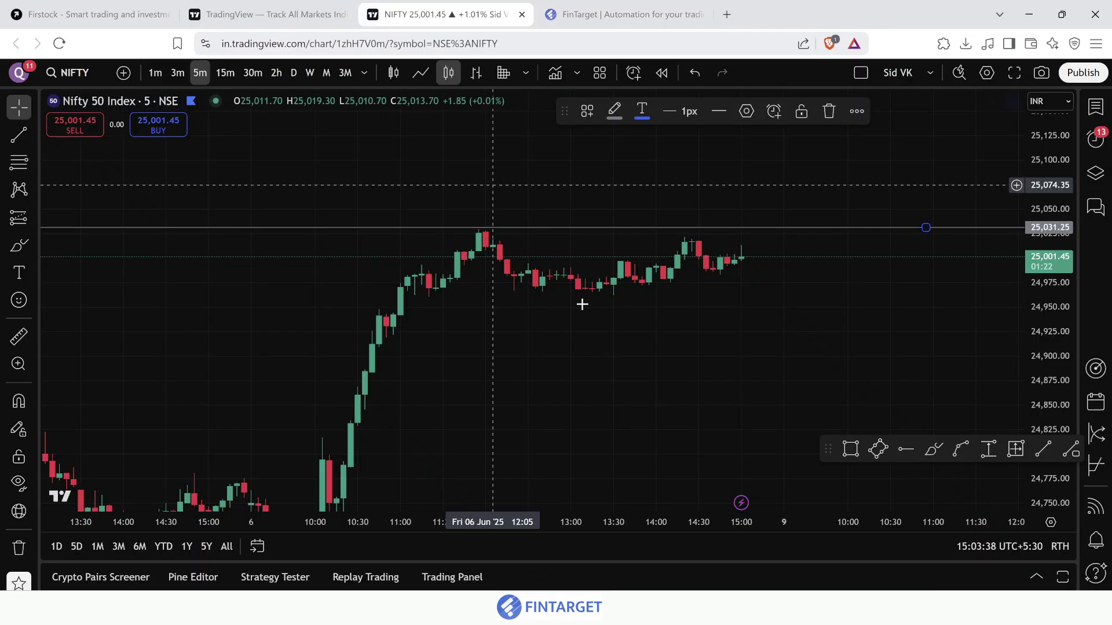
left_click_drag(685, 229, 703, 222)
key("Delete")
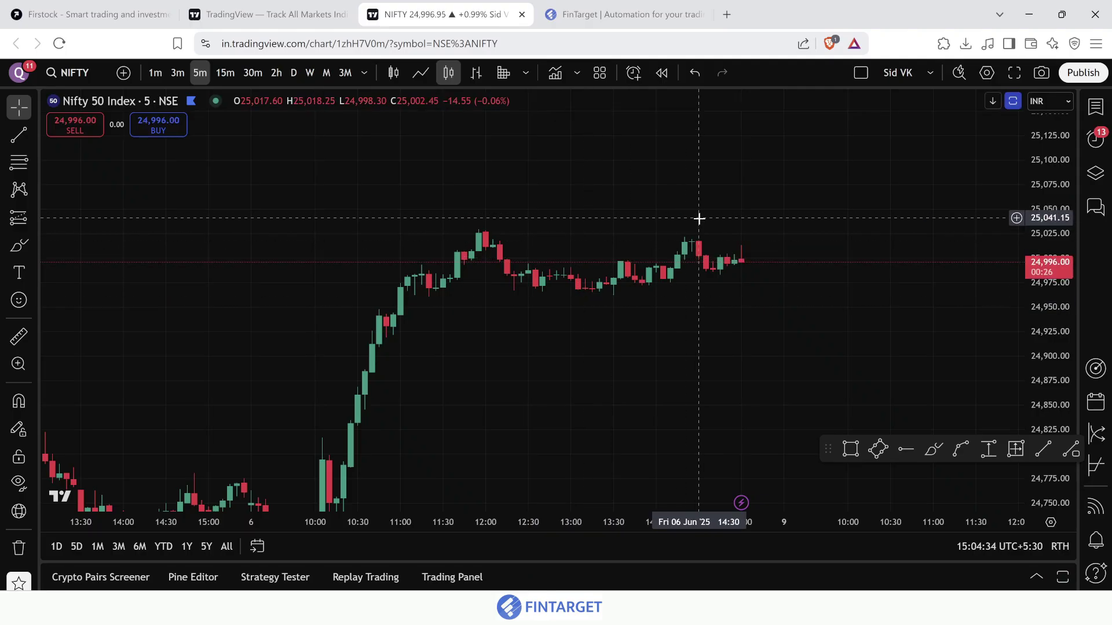
Start a new alert on NIFTY, Regular trading hours, with the condition set to Price Crossing Up
left_click(641, 80)
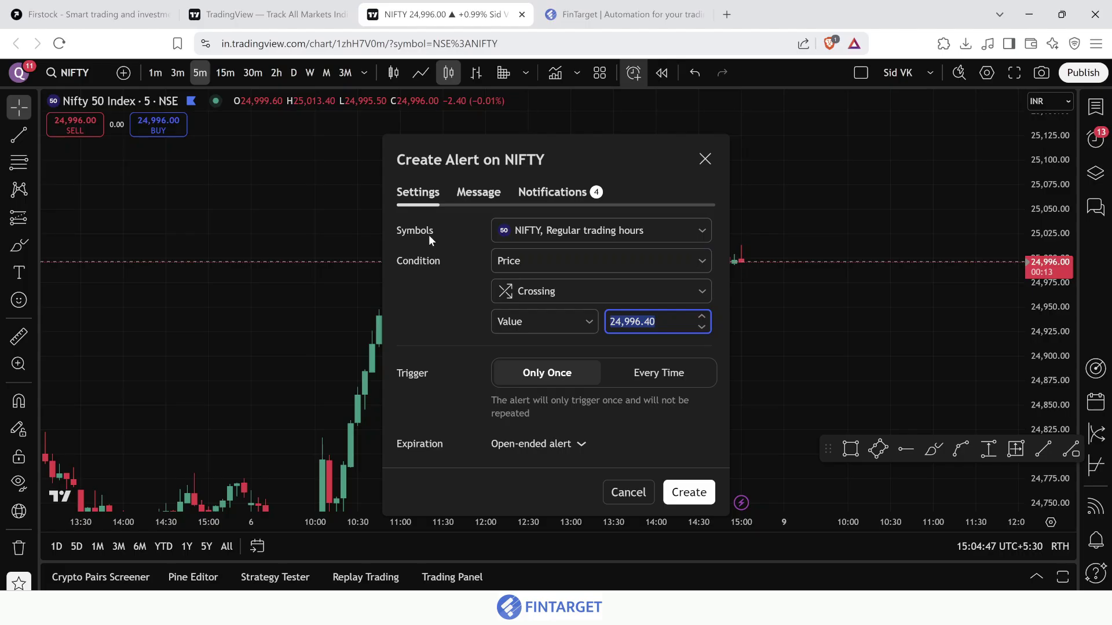
left_click(544, 229)
left_click(545, 228)
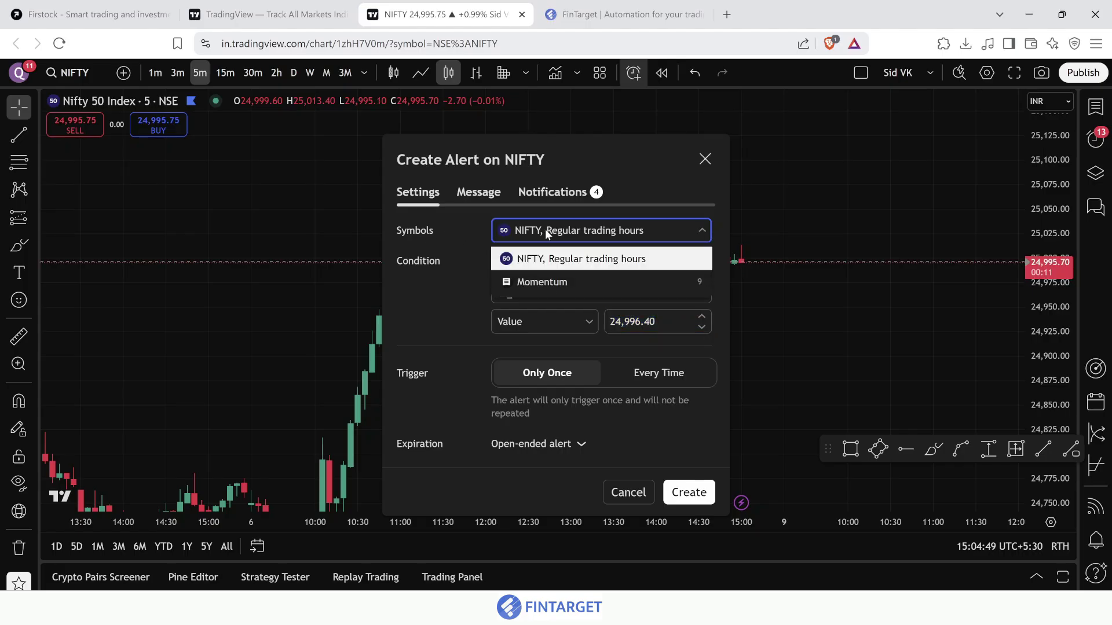
left_click(544, 228)
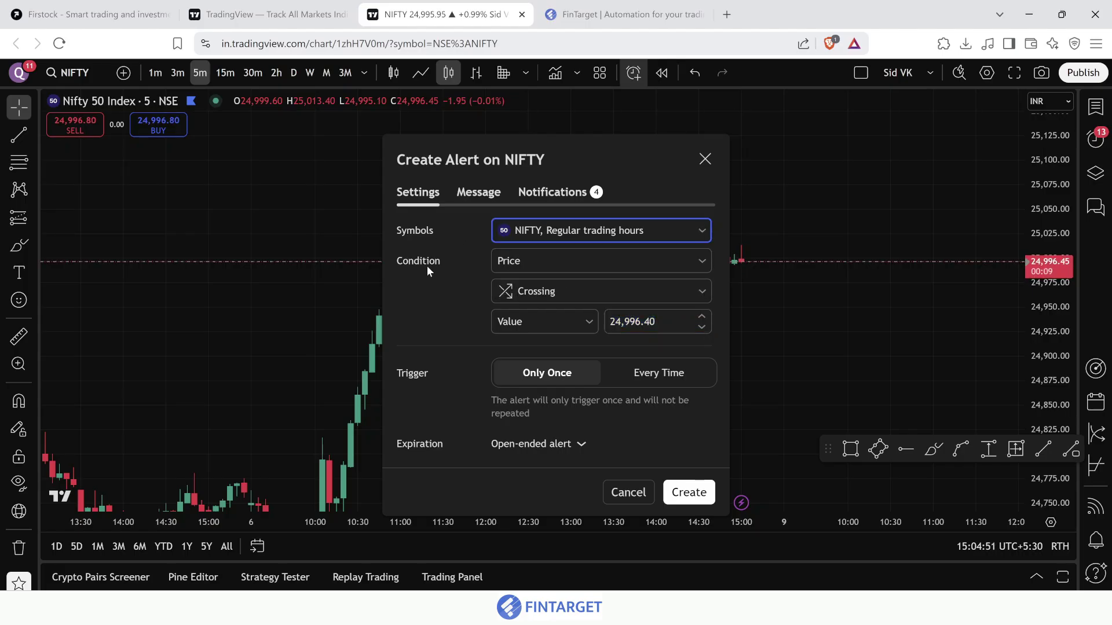
left_click(523, 264)
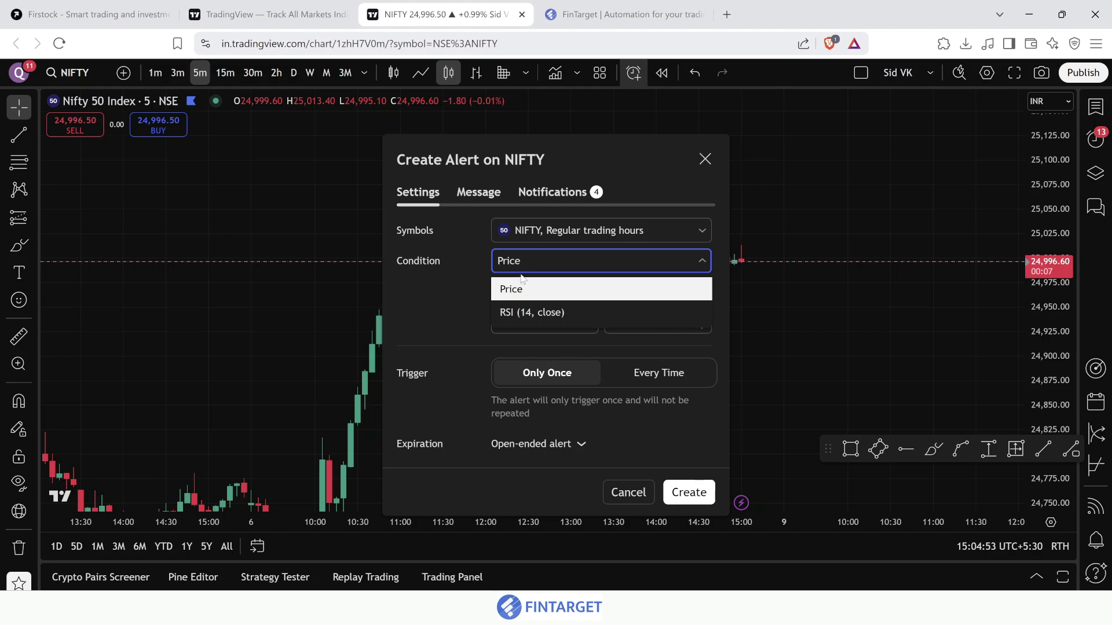
left_click(509, 293)
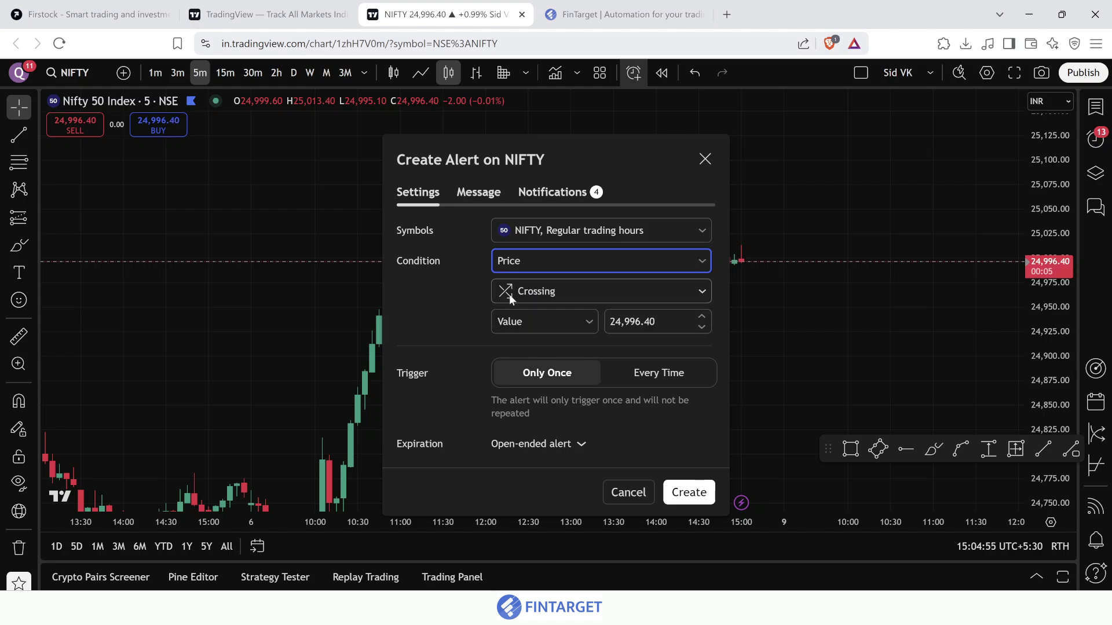
left_click(509, 294)
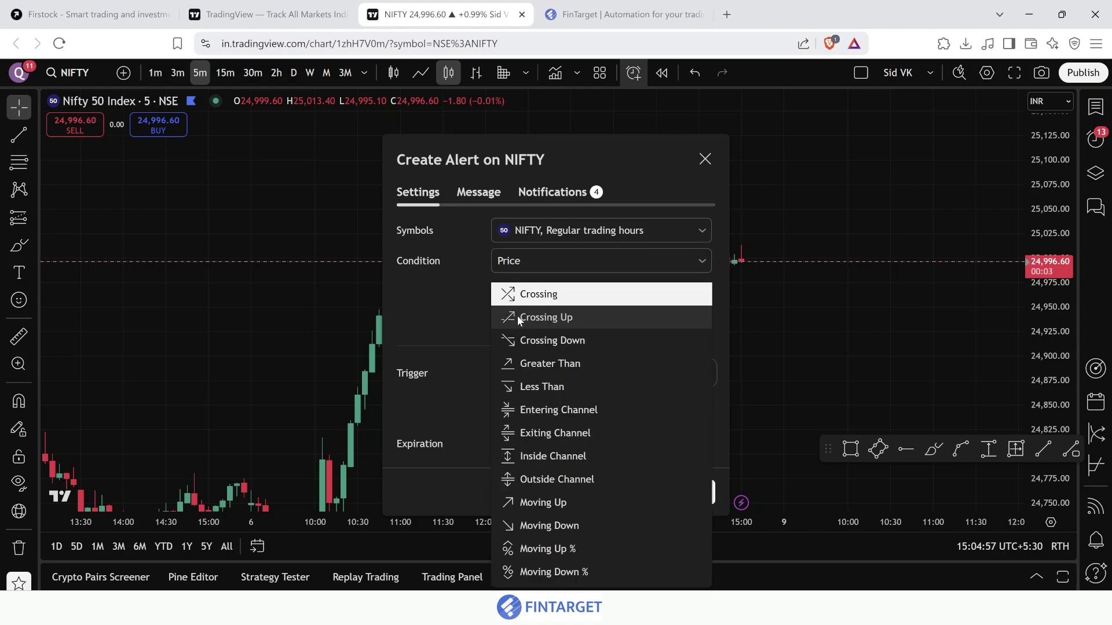
left_click(517, 317)
left_click(552, 290)
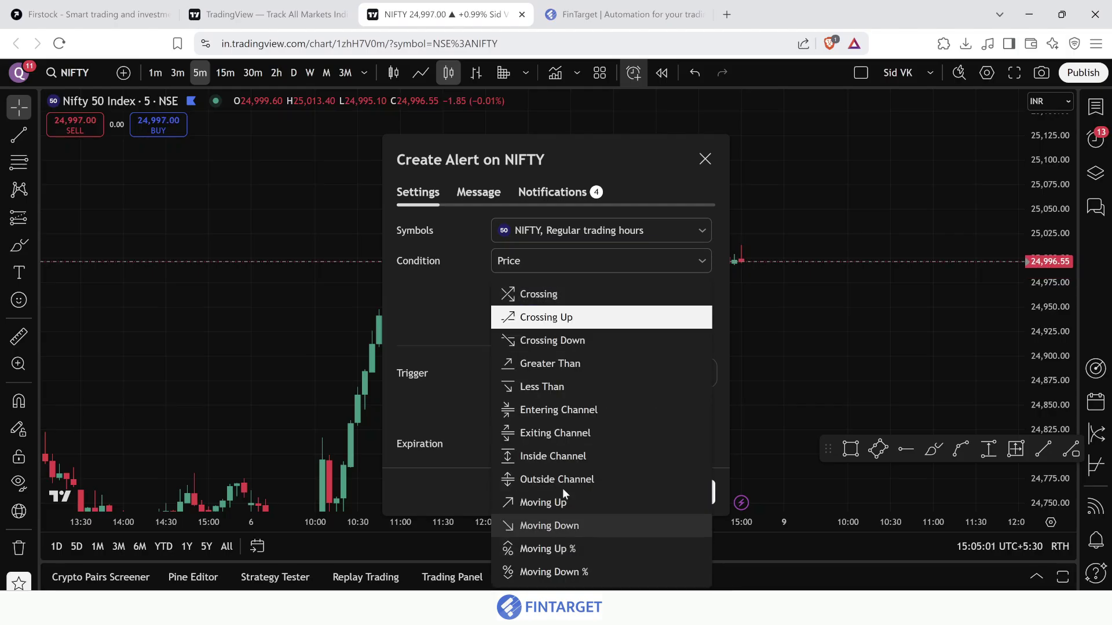
left_click(570, 318)
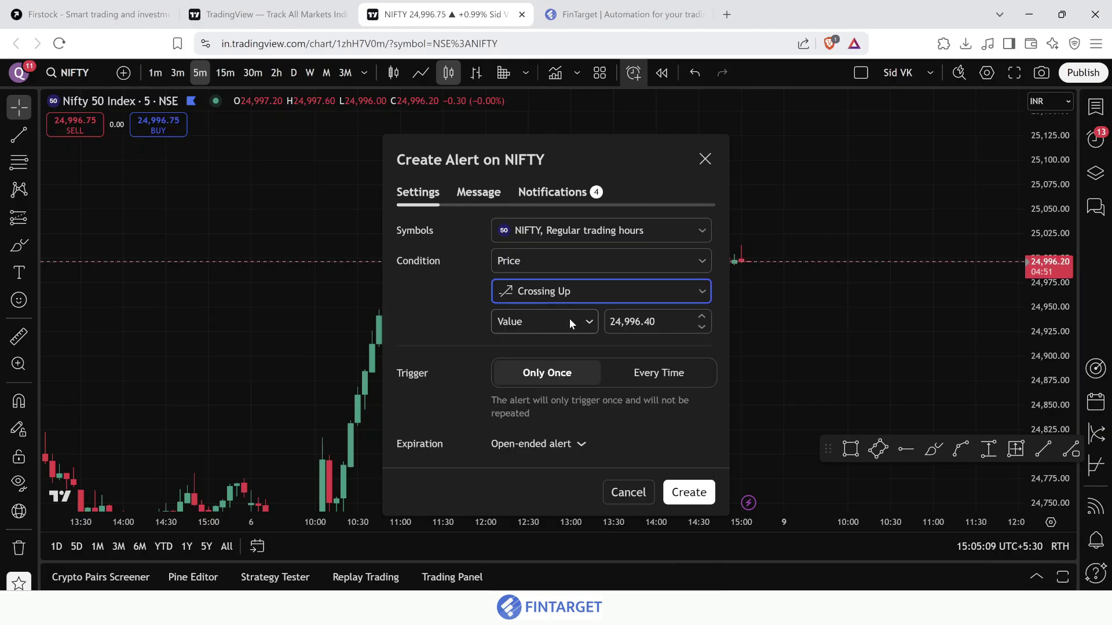
Set the alert's trigger value to 25,030
left_click(648, 322)
key("BackSpace")
key("BackSpace")
key("BackSpace")
key("BackSpace")
key("BackSpace")
key("BackSpace")
key("BackSpace")
key("BackSpace")
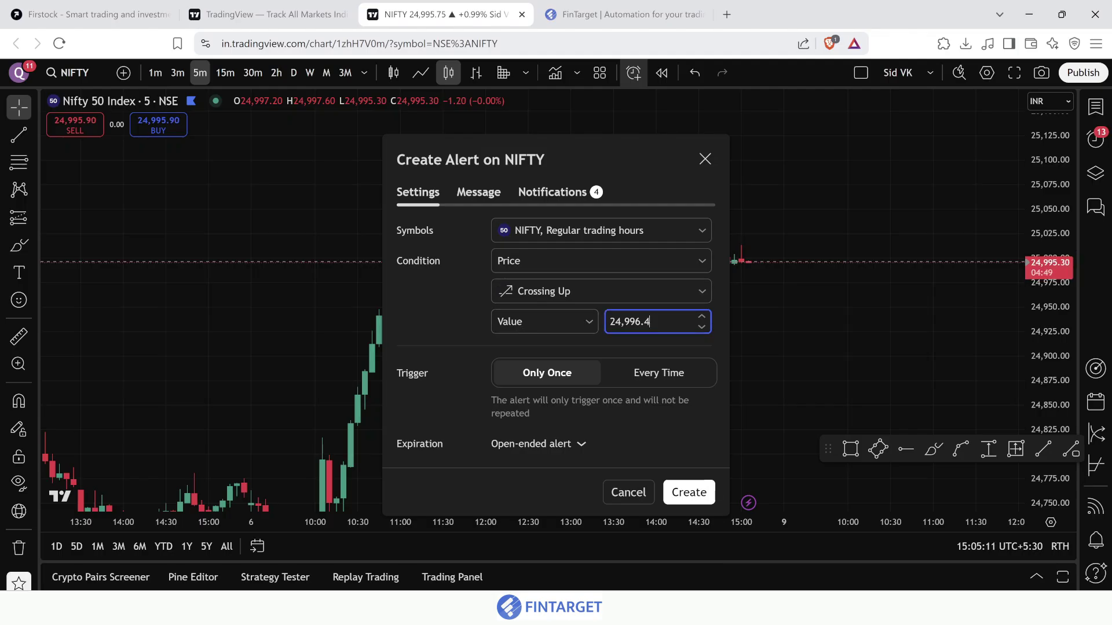
type("5030")
left_click(474, 280)
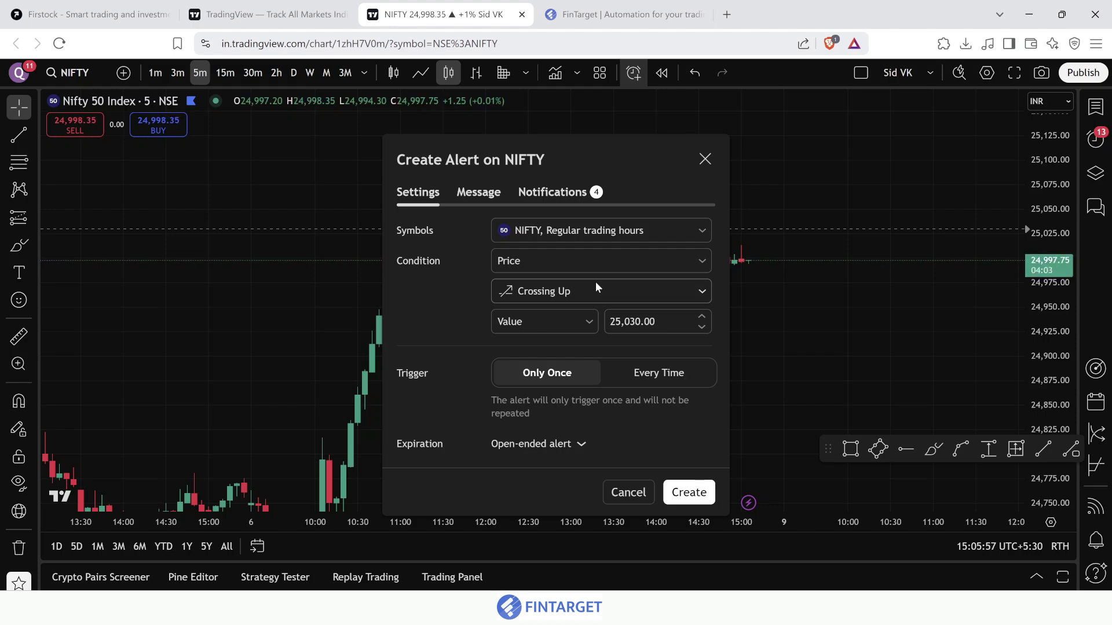
Copy the JSON block from the FinTarget signal bridge and replace the TradingView alert's default message with it
left_click(628, 13)
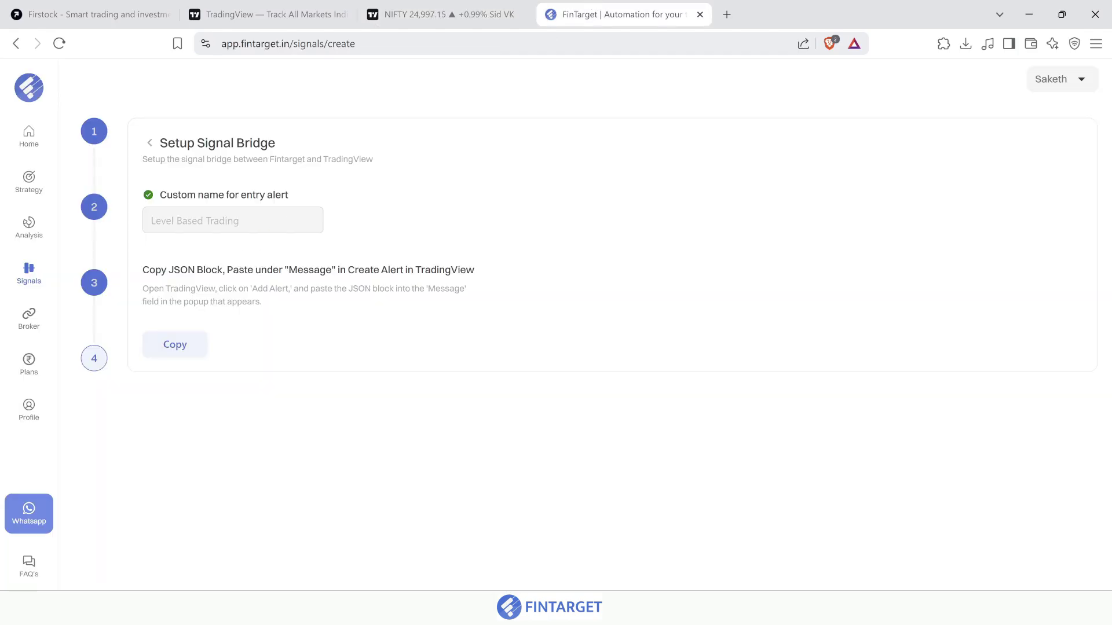
left_click_drag(149, 270, 485, 277)
left_click(485, 277)
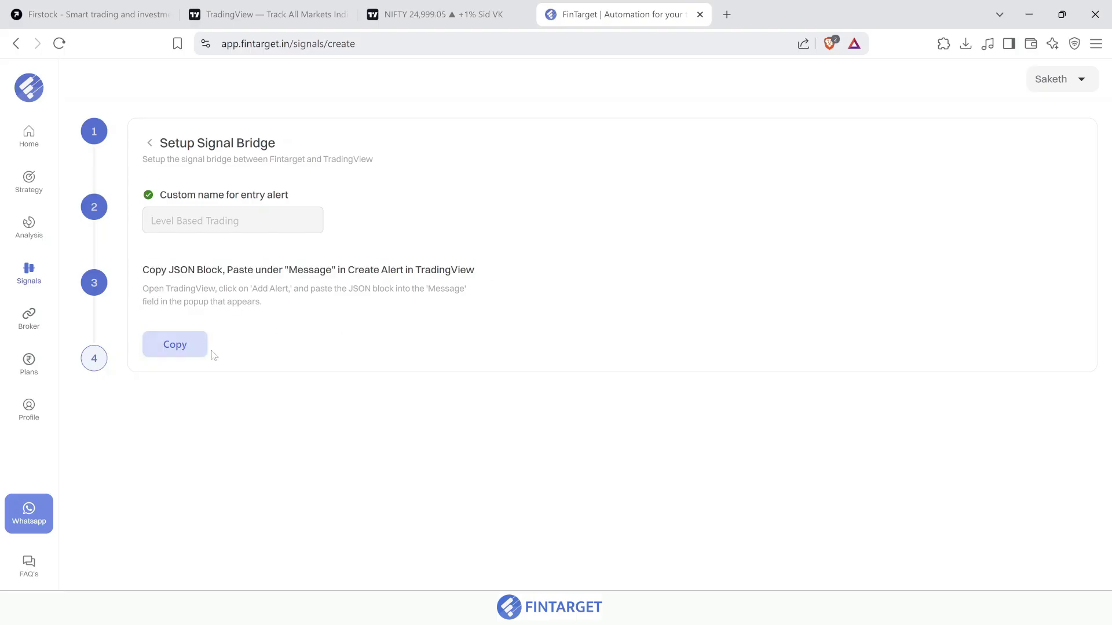
left_click(197, 348)
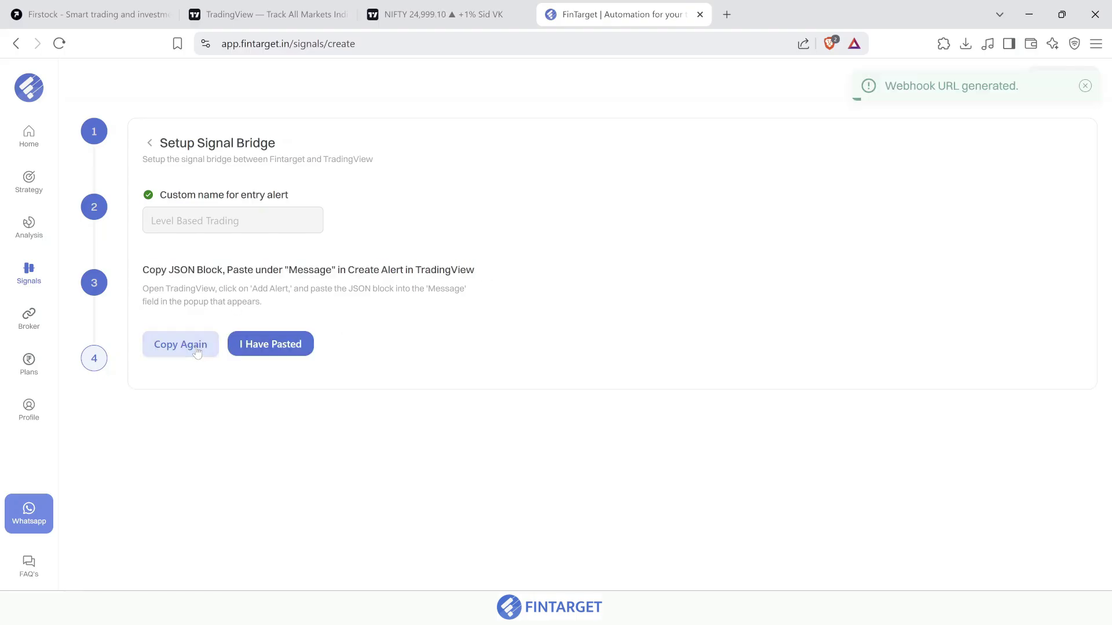
left_click(422, 14)
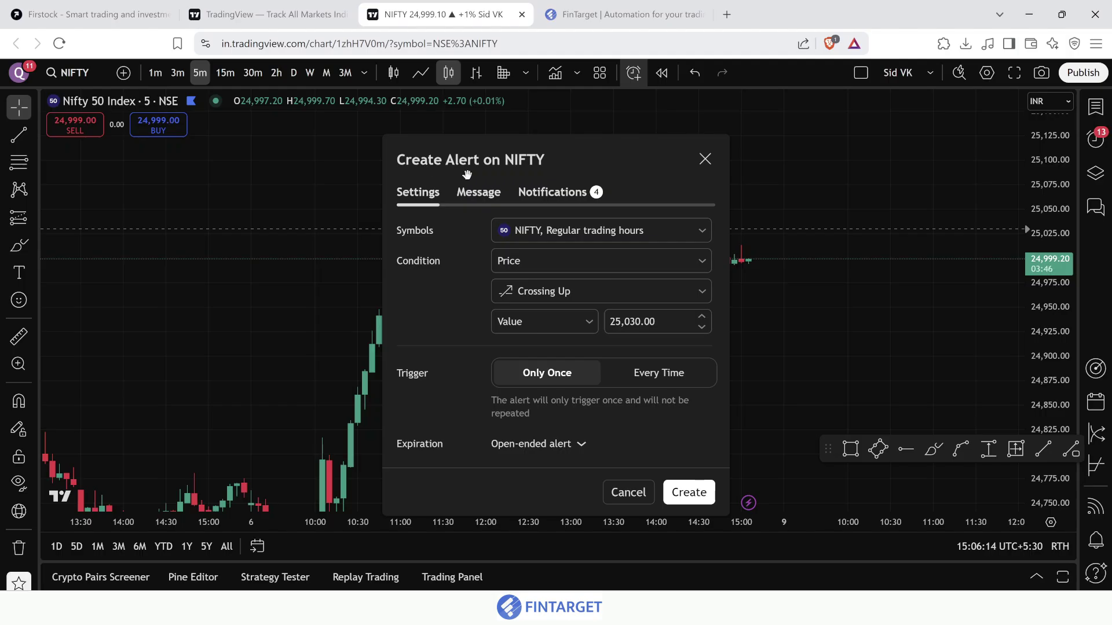
left_click(486, 194)
double_click(509, 301)
key("ctrl+a")
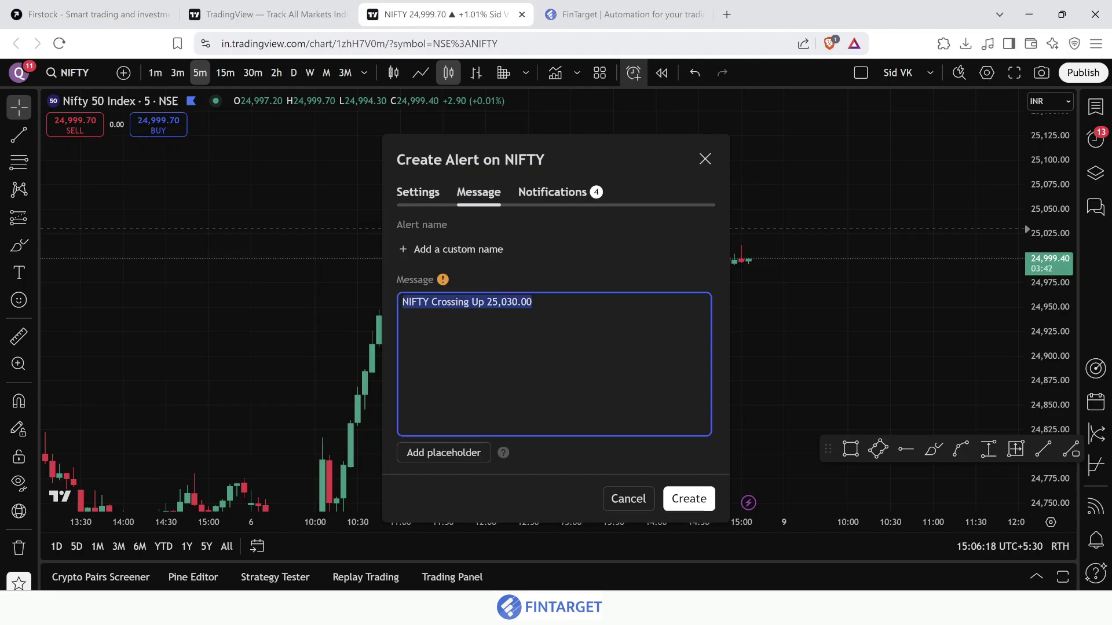
key("ctrl+v")
Confirm in FinTarget that the JSON block has been pasted and copy the entry webhook URL
left_click(553, 7)
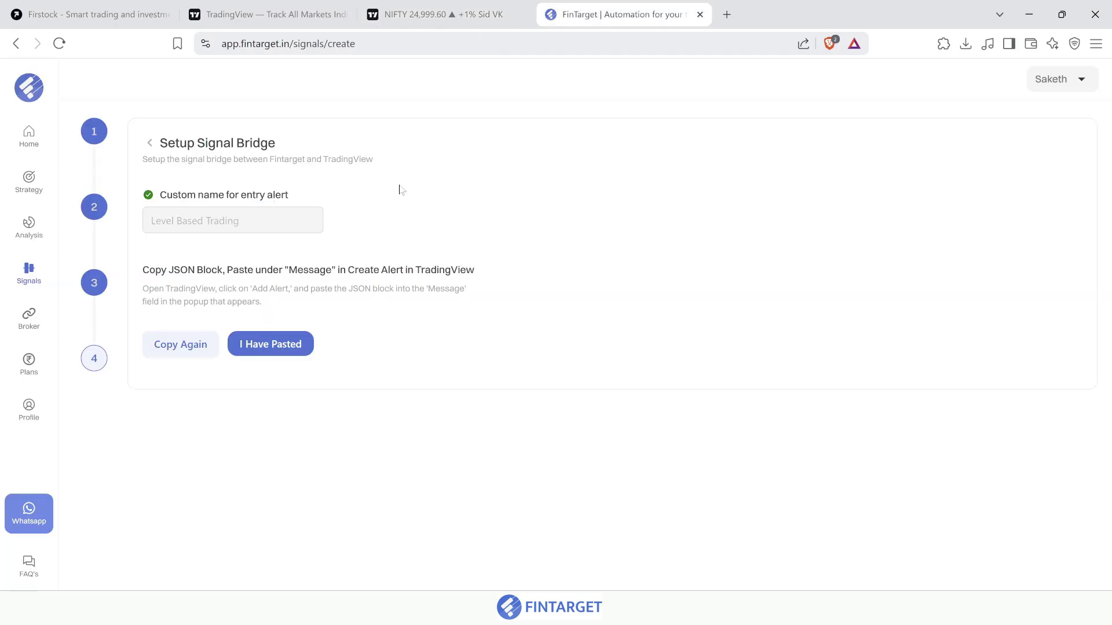
left_click(269, 345)
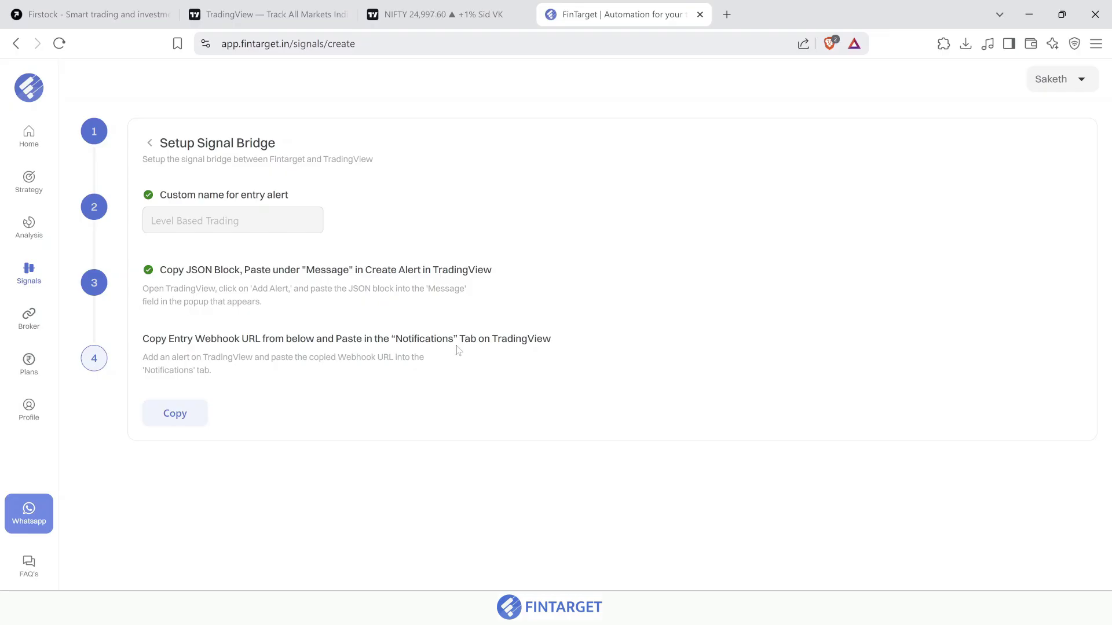
left_click(175, 414)
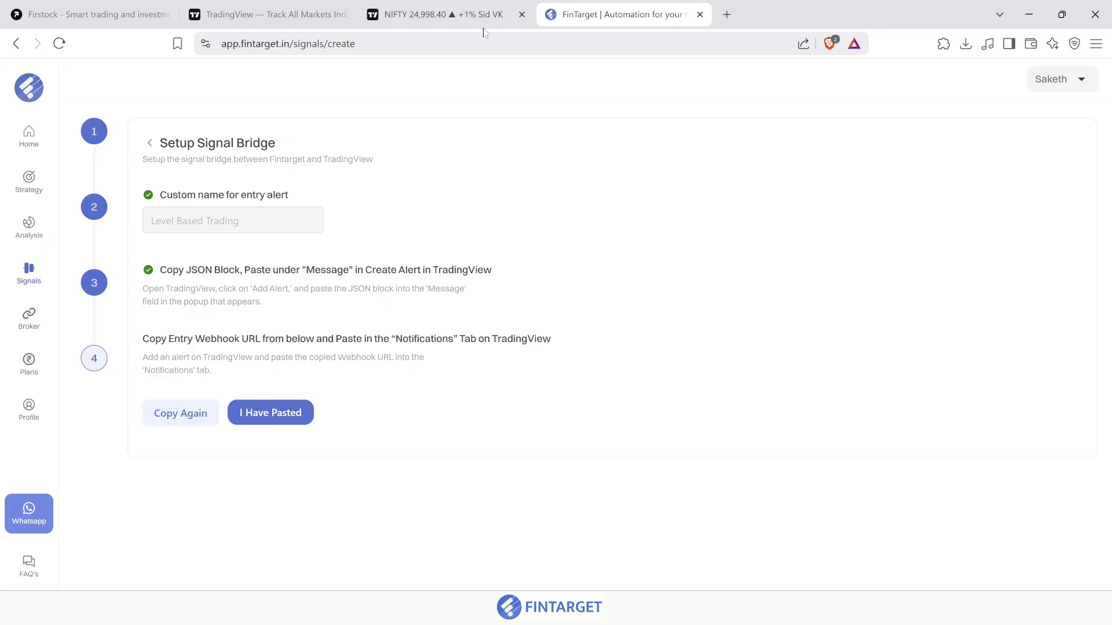
Replace the webhook URL in the TradingView alert's notifications with the copied entry webhook URL and create the alert
left_click(434, 14)
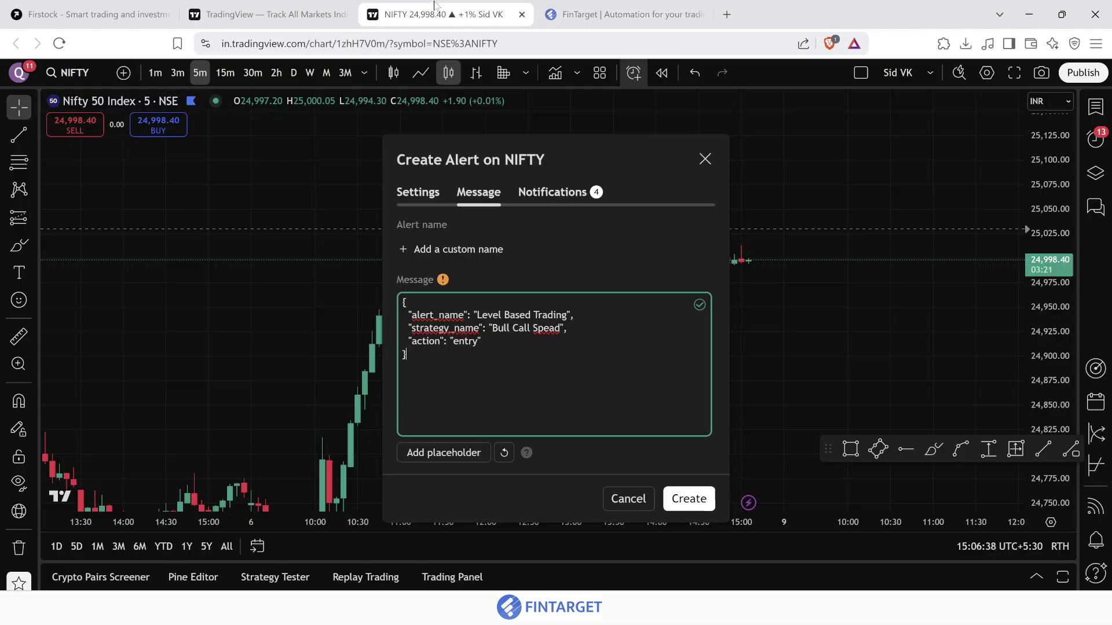
left_click(567, 196)
double_click(507, 373)
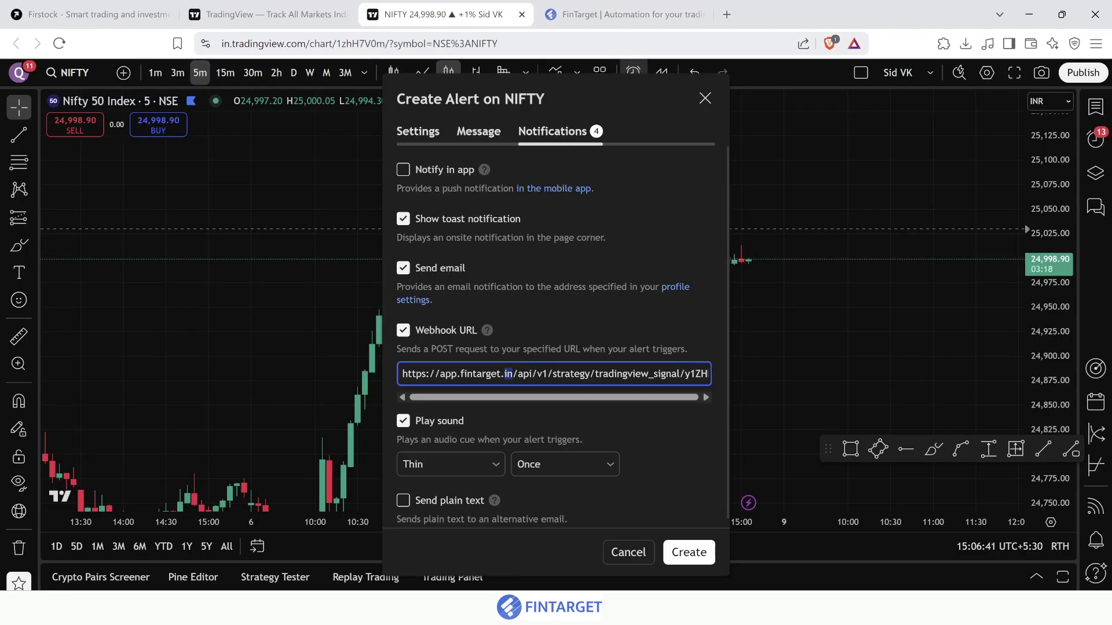
key("ctrl+a")
key("ctrl+v")
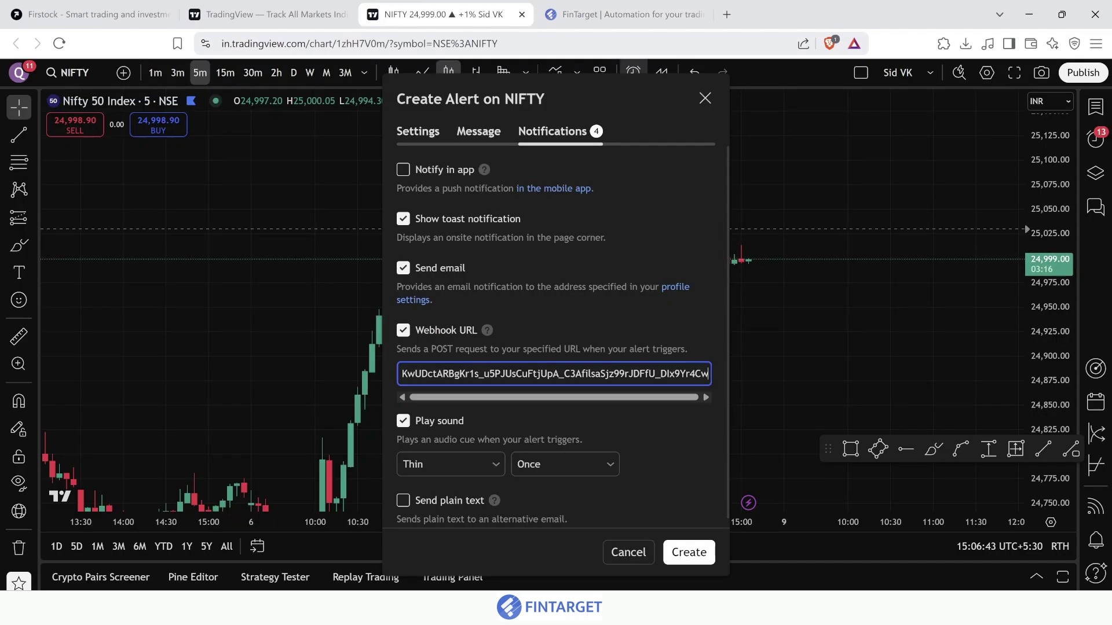
right_click(700, 556)
left_click(697, 553)
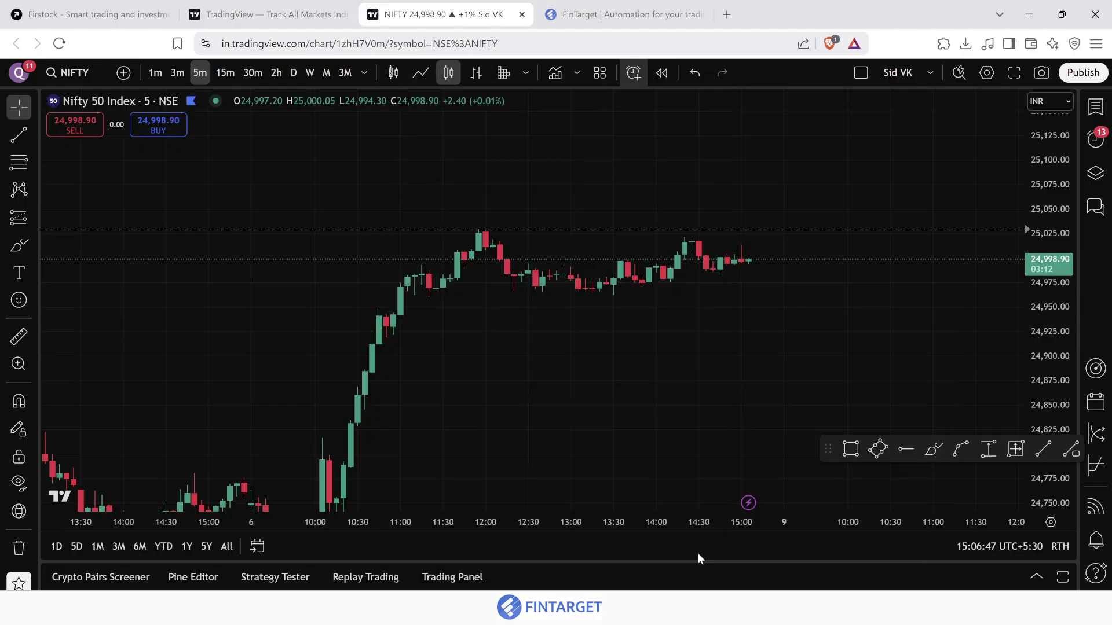
Confirm the webhook URL as pasted in FinTarget, start listening without adding an exit, and open the home dashboard
left_click(587, 13)
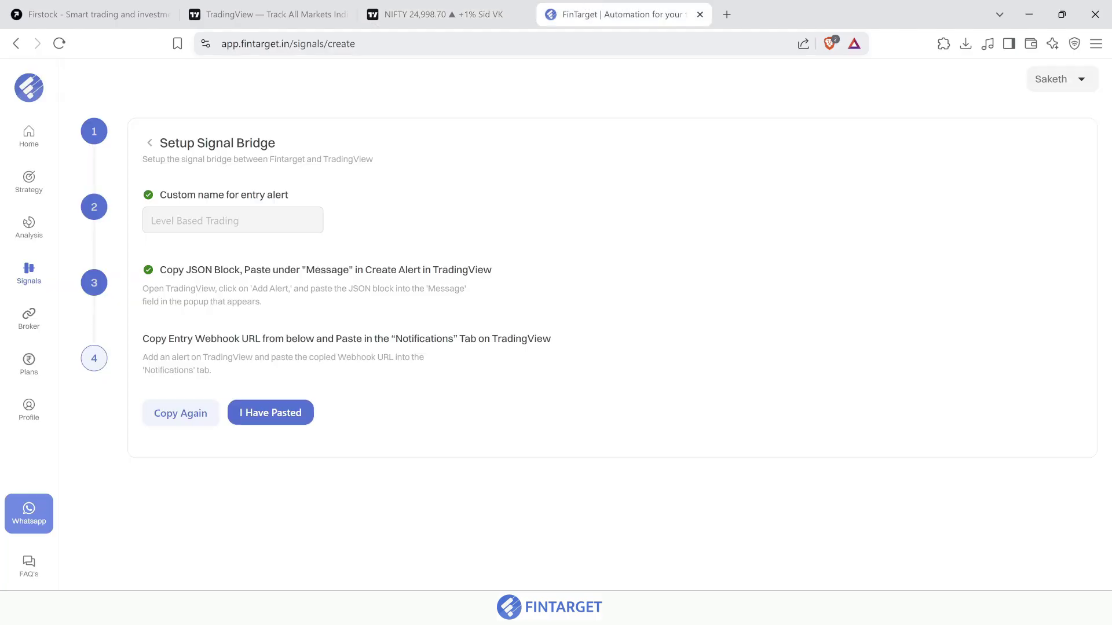
left_click(285, 414)
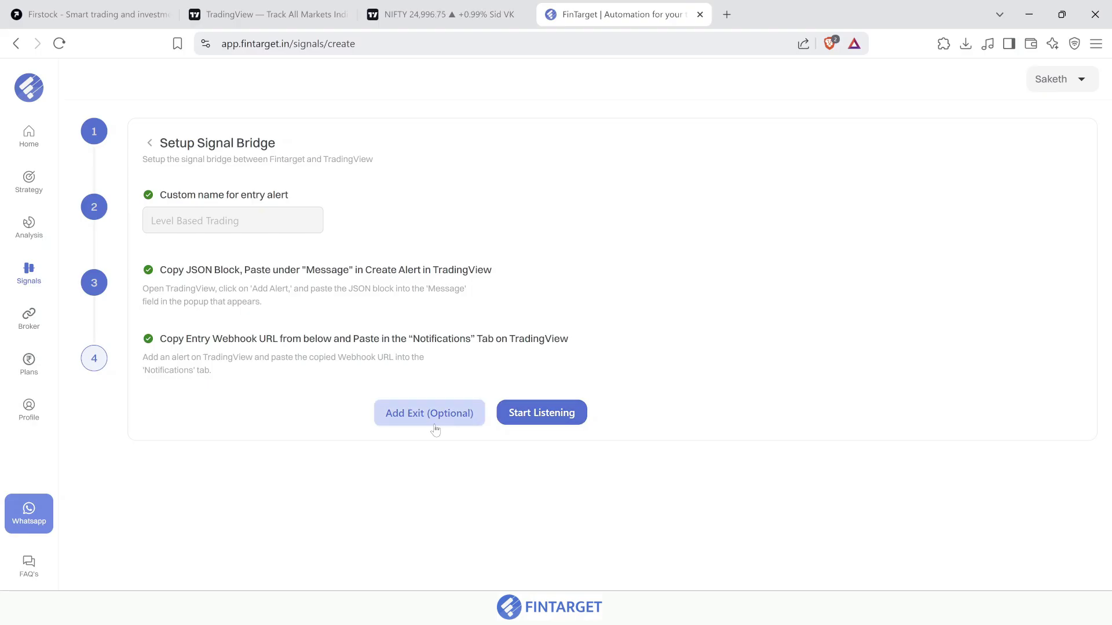
left_click(522, 418)
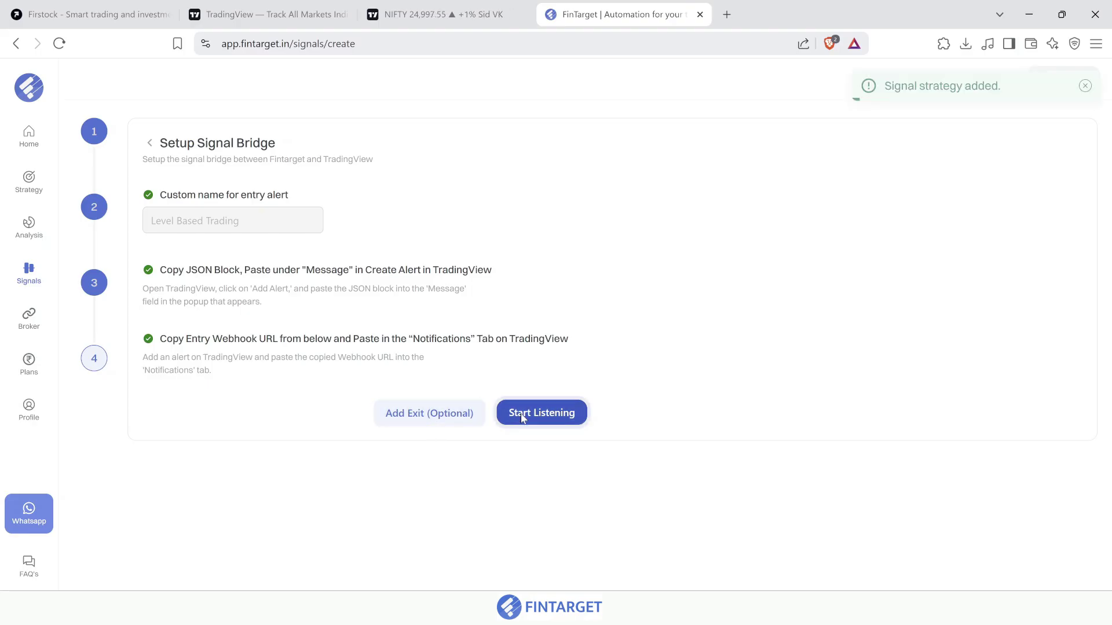
left_click(35, 137)
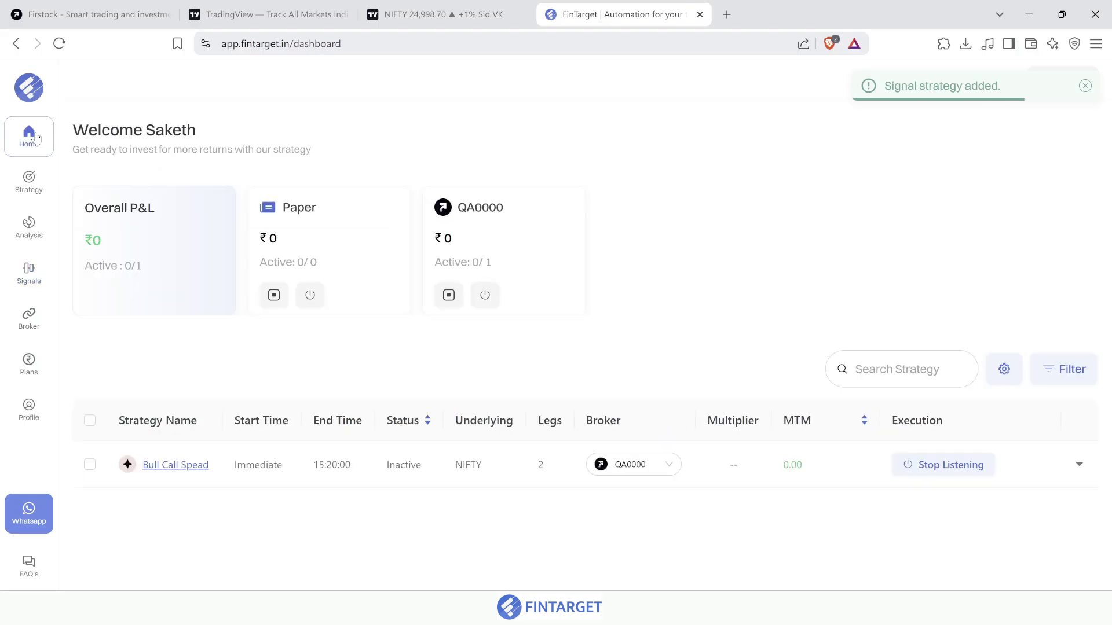
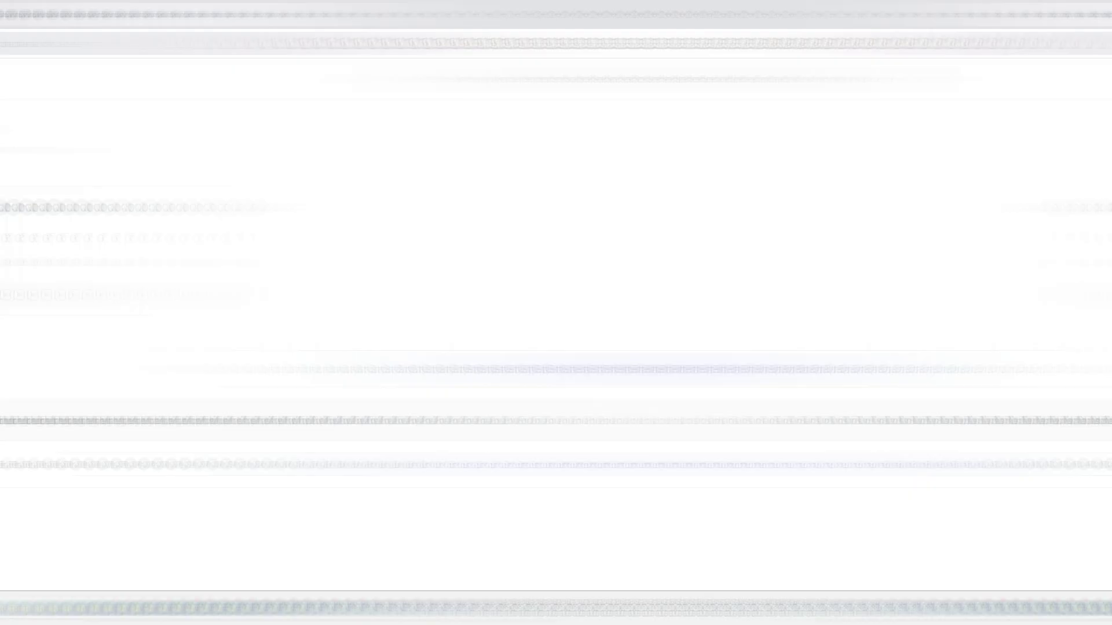
left_click(813, 609)
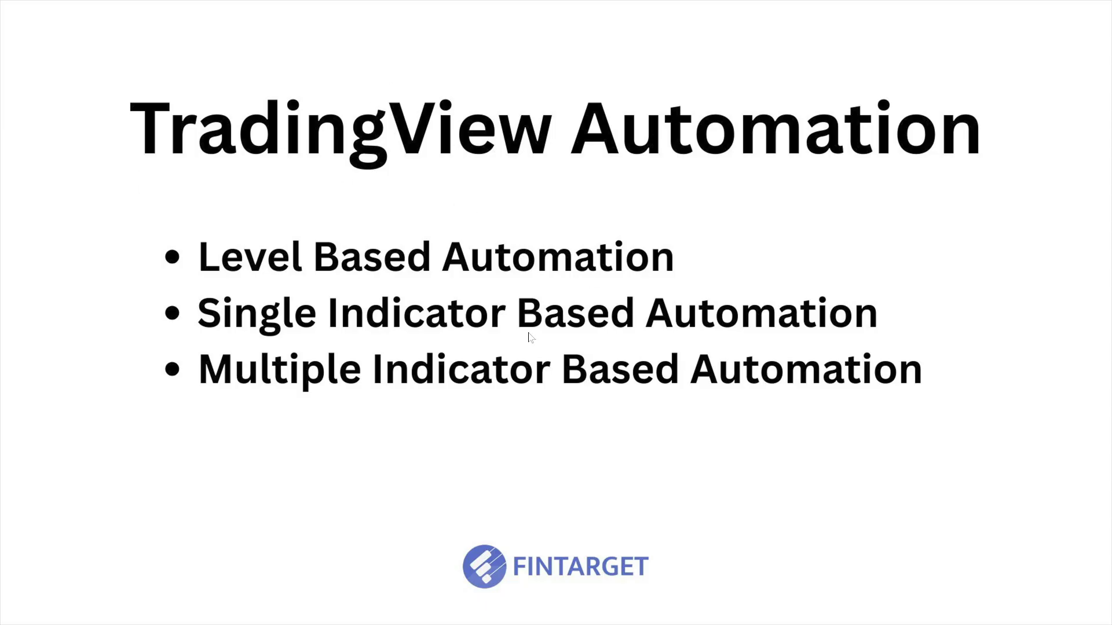
key("alt+Tab")
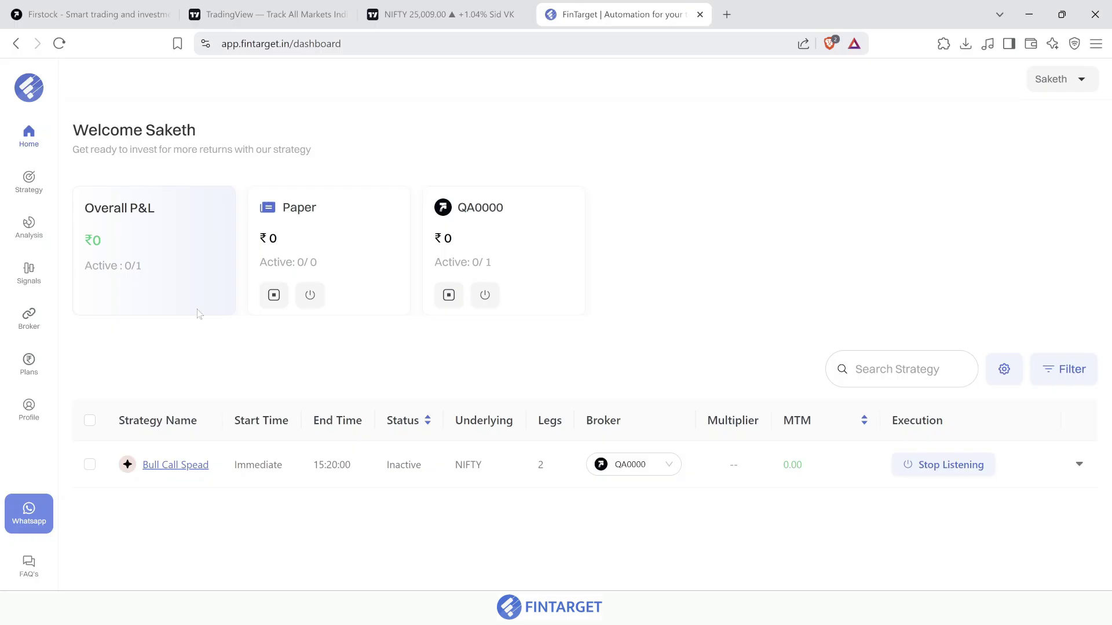
Switch to the NIFTY chart in TradingView and dismiss the BHARATFORG alert notification
key("ctrl+shift+Tab")
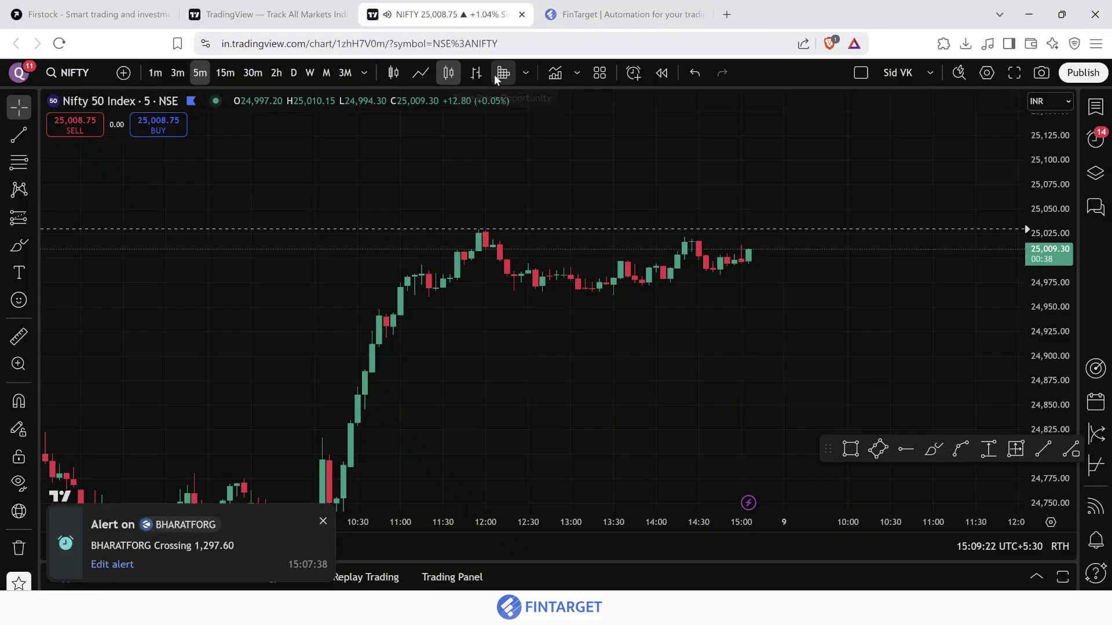
left_click(323, 524)
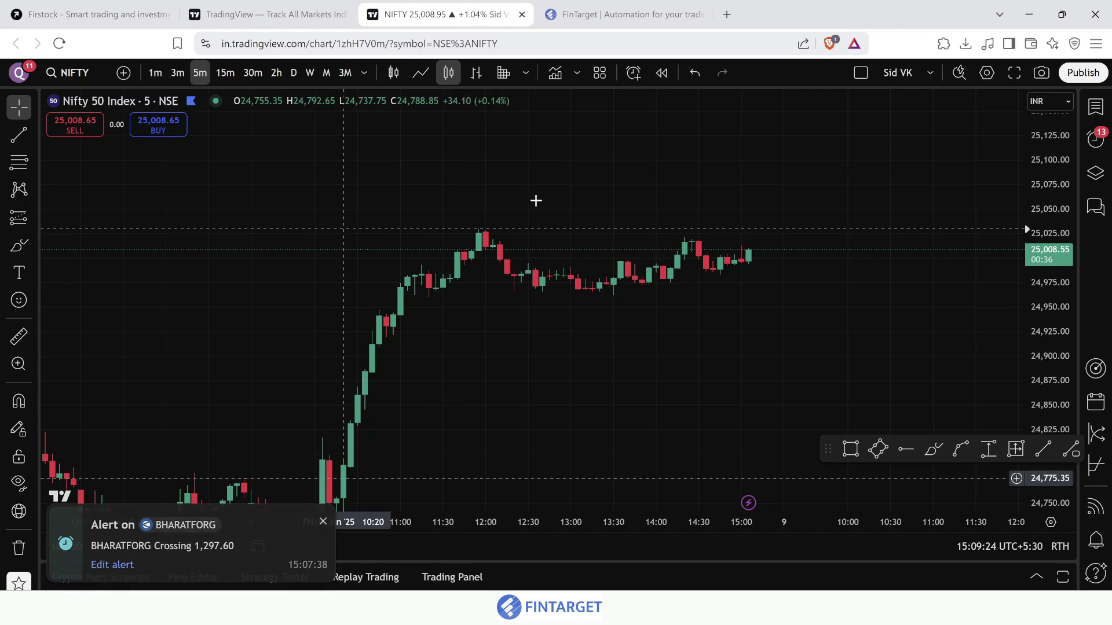
Add the Relative Strength Index indicator to the NIFTY chart and remove the duplicate RSI pane
key("slash")
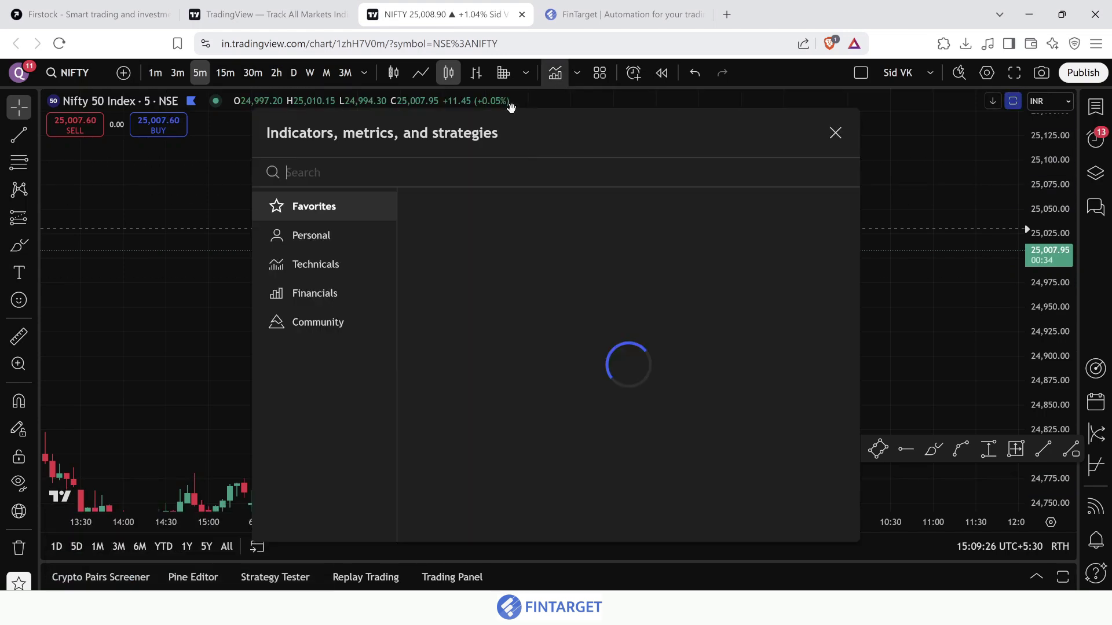
type("rsi")
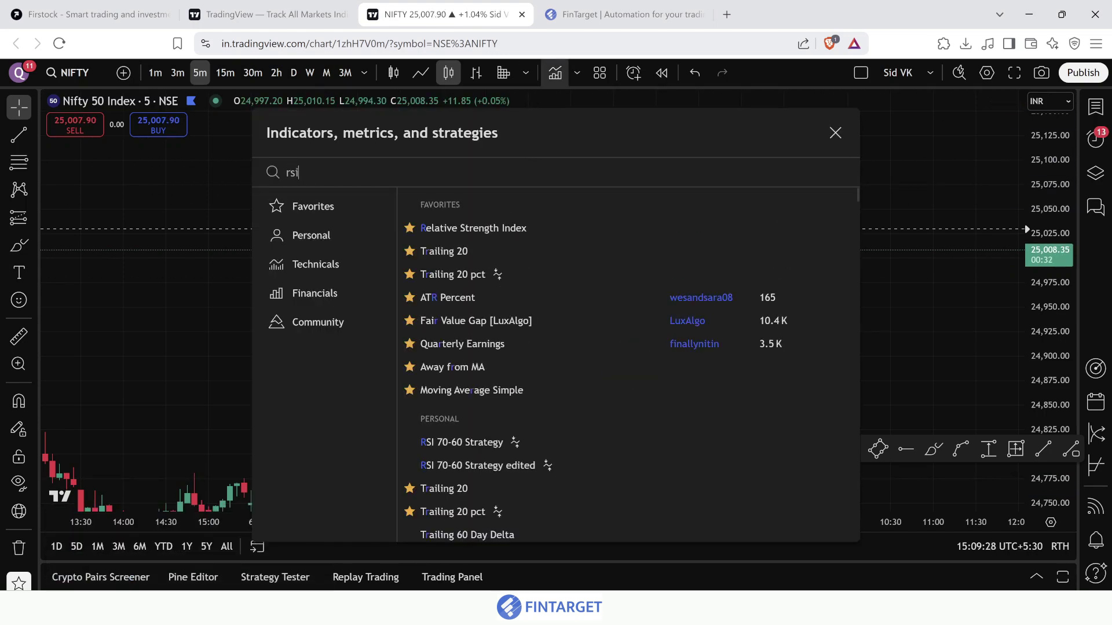
left_click(515, 232)
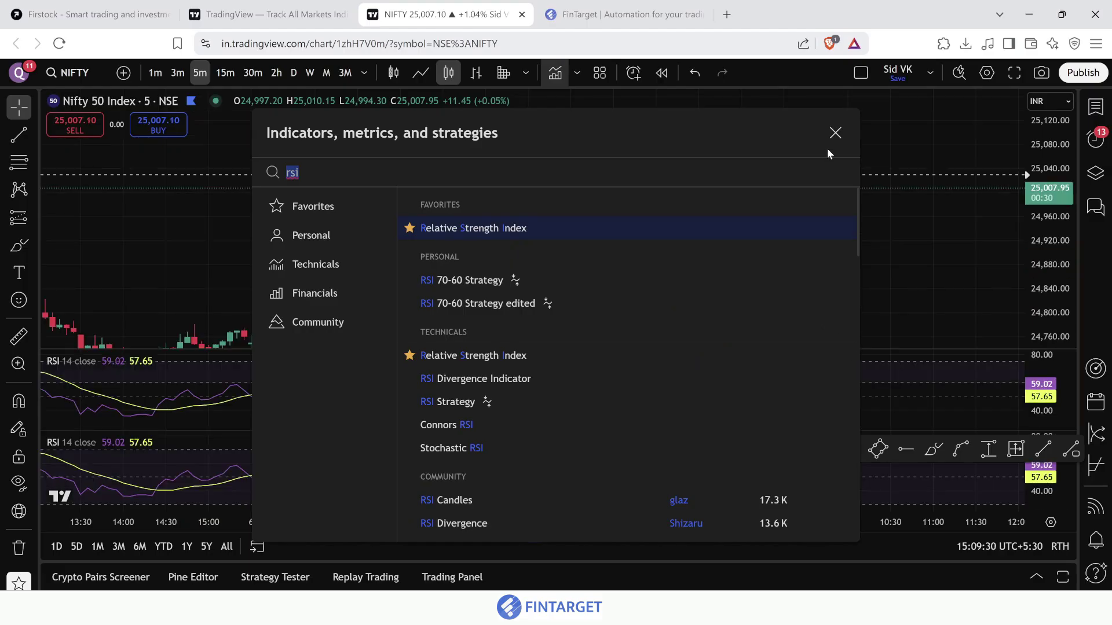
left_click(834, 134)
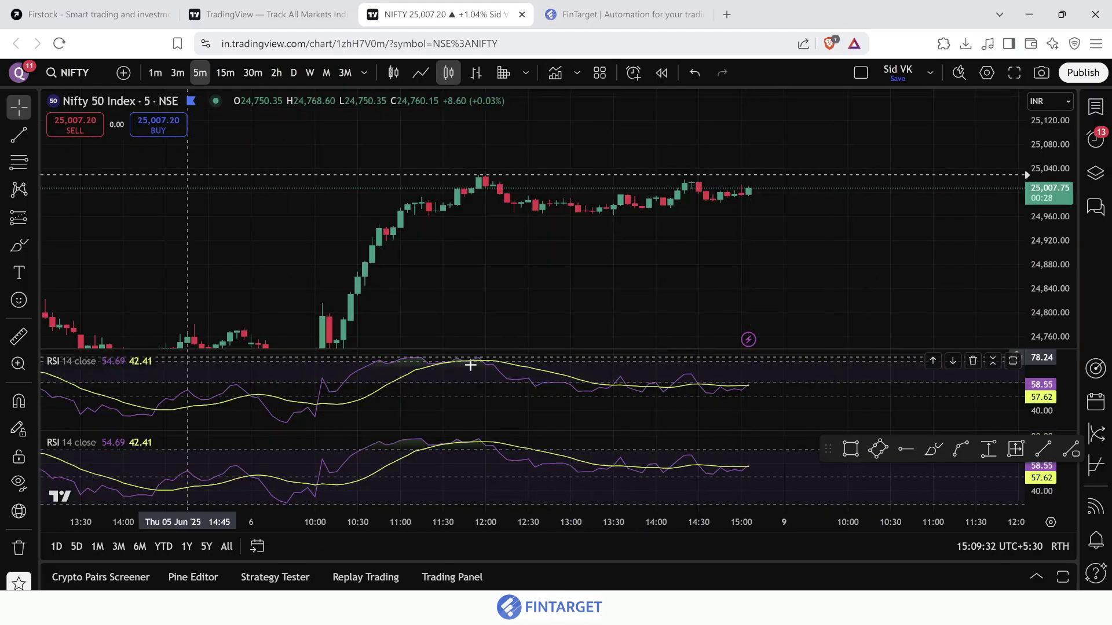
left_click(971, 360)
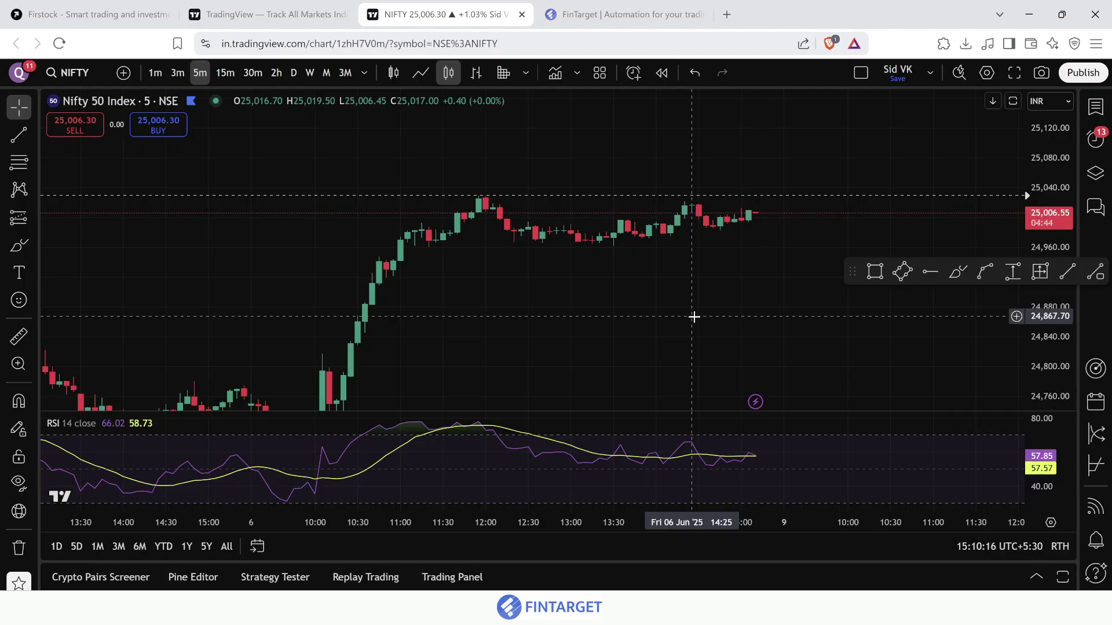
Switch to FinTarget and create a NIFTY 50 strategy named Call Buy with one weekly ATM CE buy leg of 1 lot
left_click(579, 3)
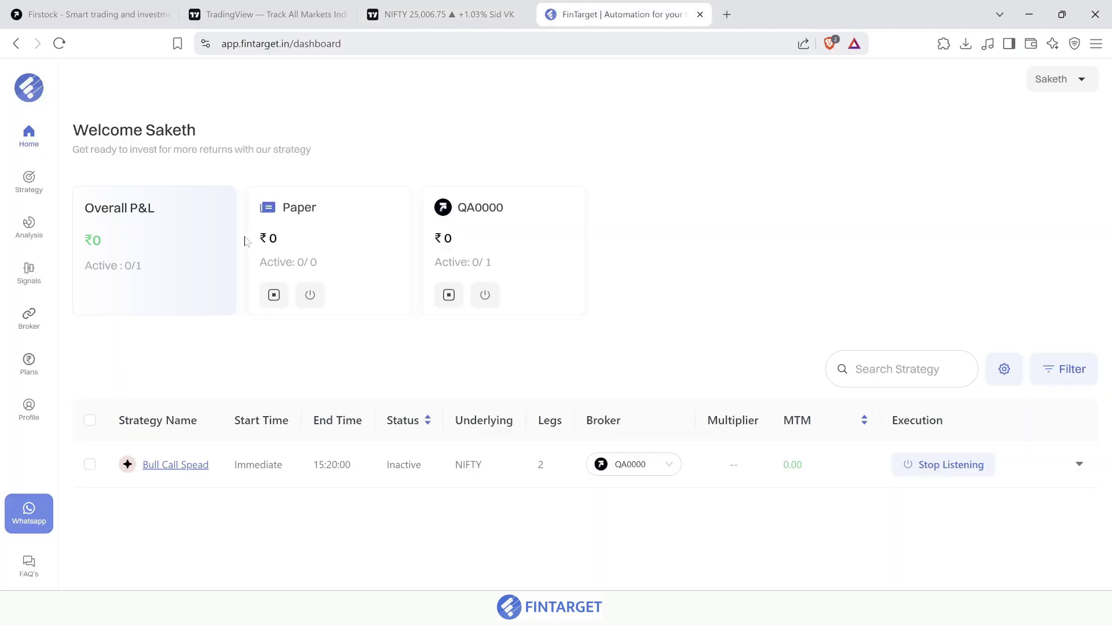
left_click(32, 200)
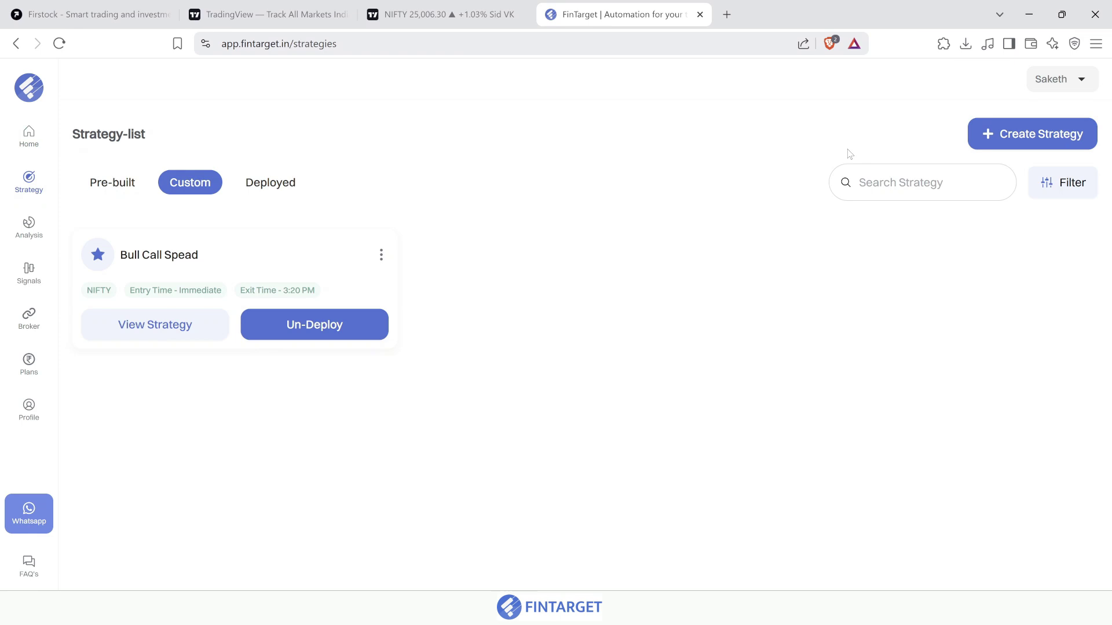
left_click(1037, 139)
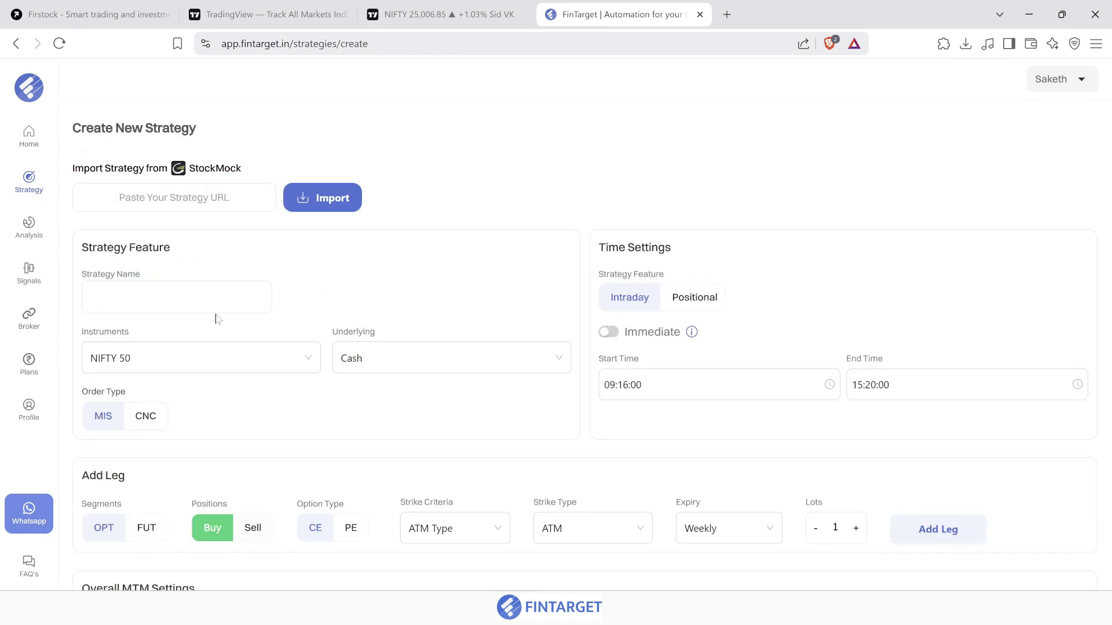
type("Call Buy")
scroll(335, 268, "down", 2)
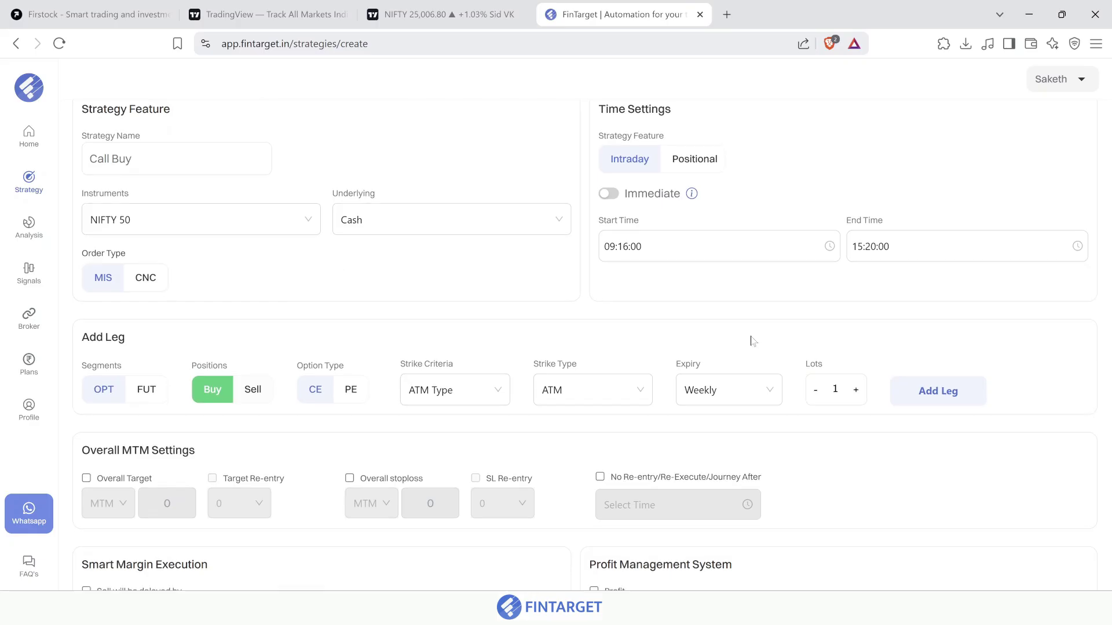
left_click(974, 399)
scroll(871, 459, "down", 4)
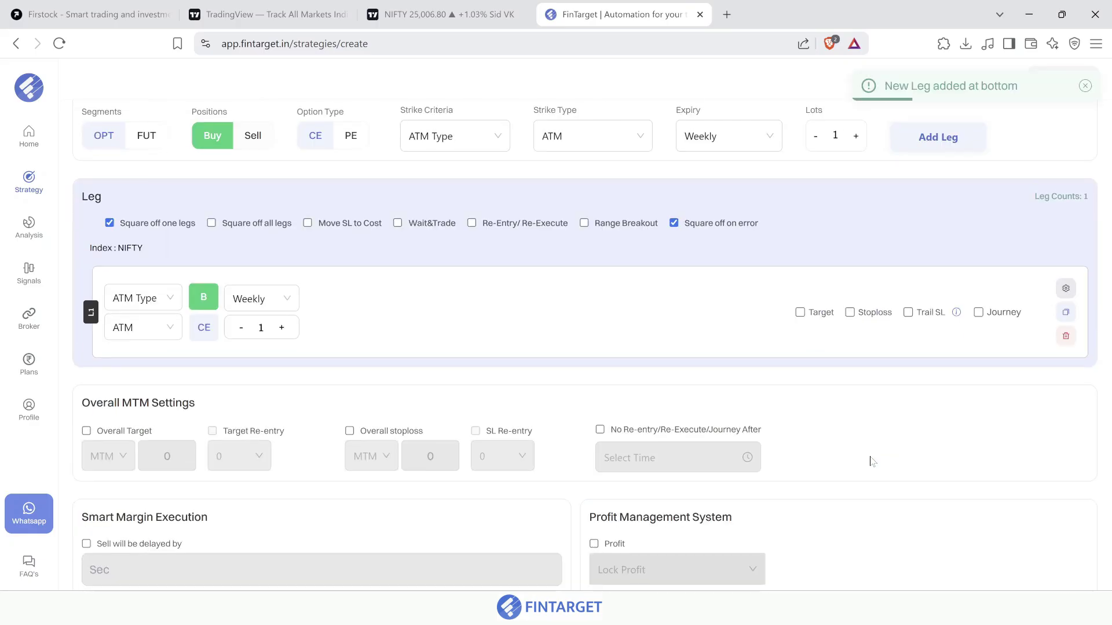
Enable a target and a stoploss on the call leg, both in points with a value of 10
left_click(800, 311)
left_click(807, 296)
left_click(805, 351)
left_click(849, 312)
left_click(865, 296)
left_click(860, 351)
scroll(615, 358, "up", 3)
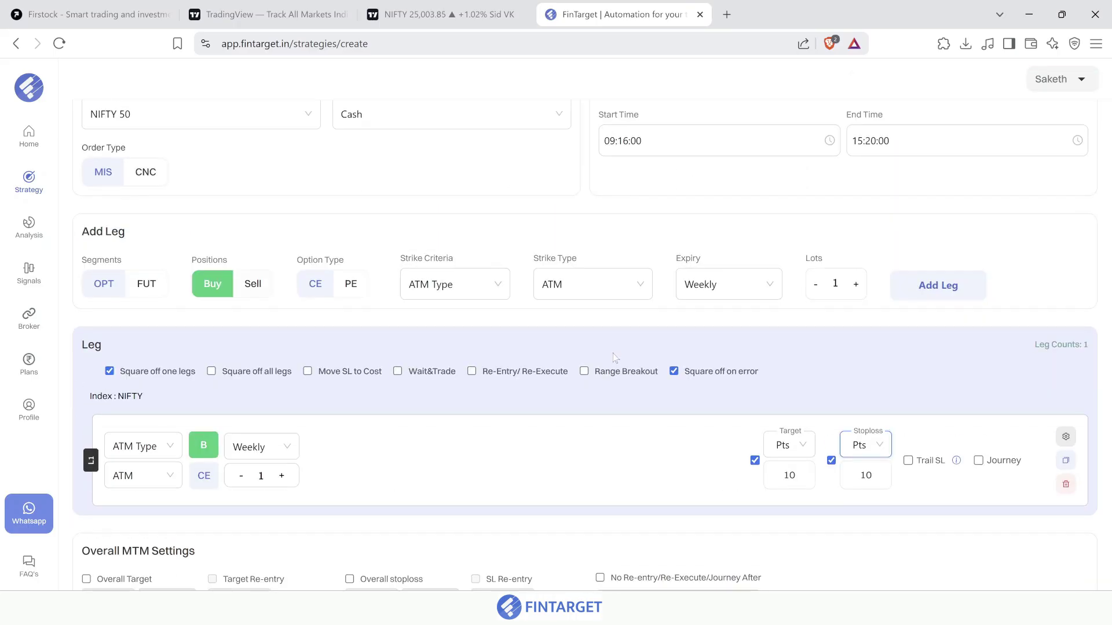
Save and deploy the Call Buy strategy and open the signal dashboard
left_click(440, 14)
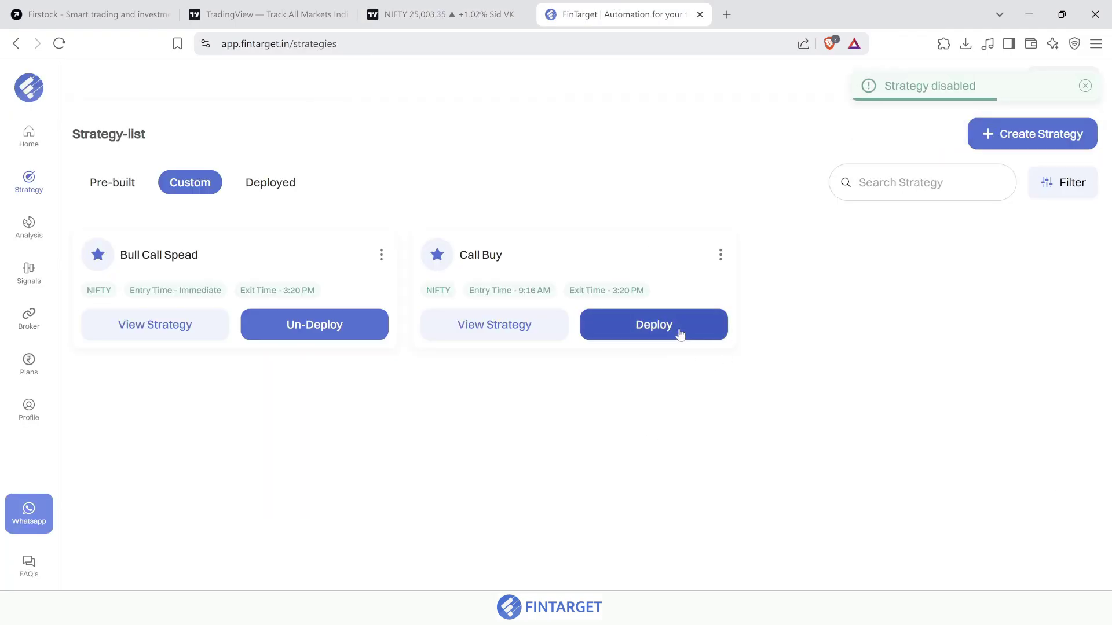
left_click(679, 328)
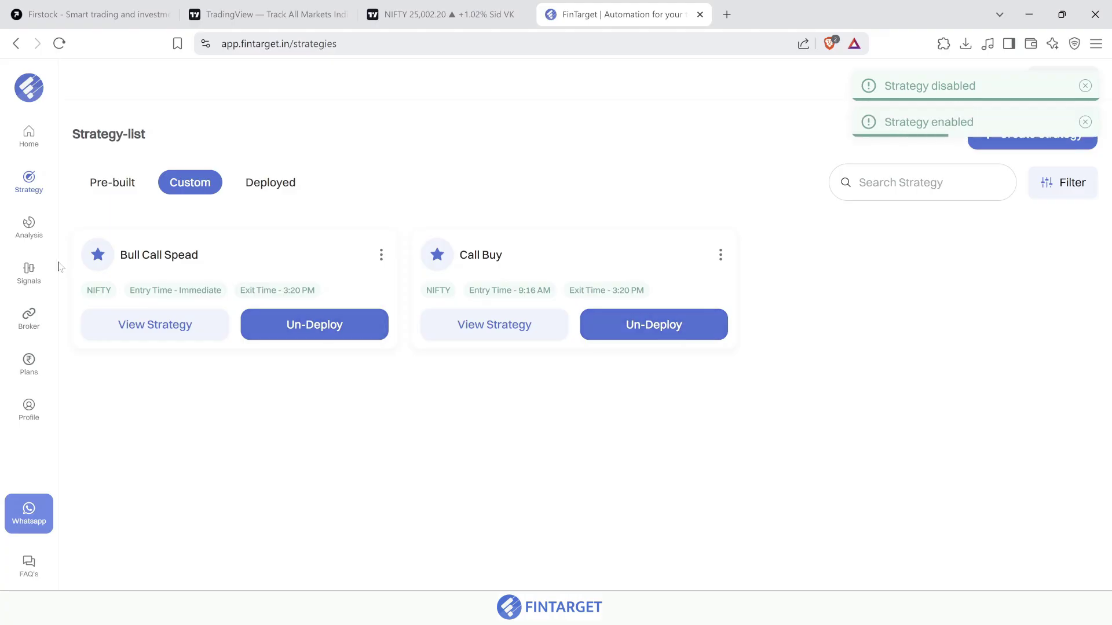
left_click(40, 274)
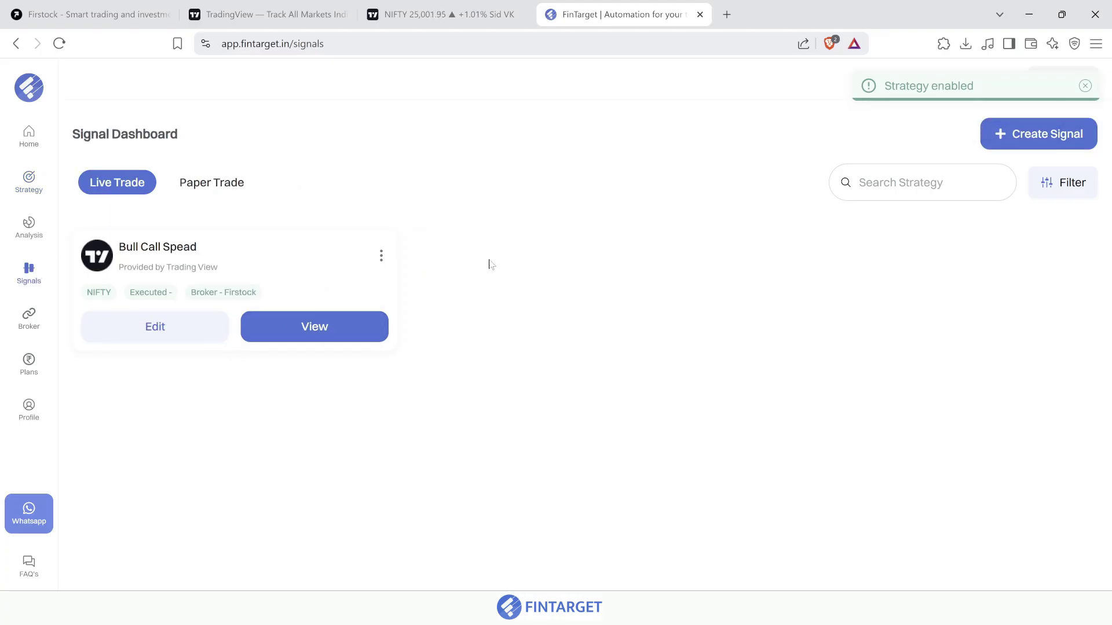
Create a TradingView signal for the Call Buy strategy and save its entry alert name as RSI Below 30
left_click(450, 10)
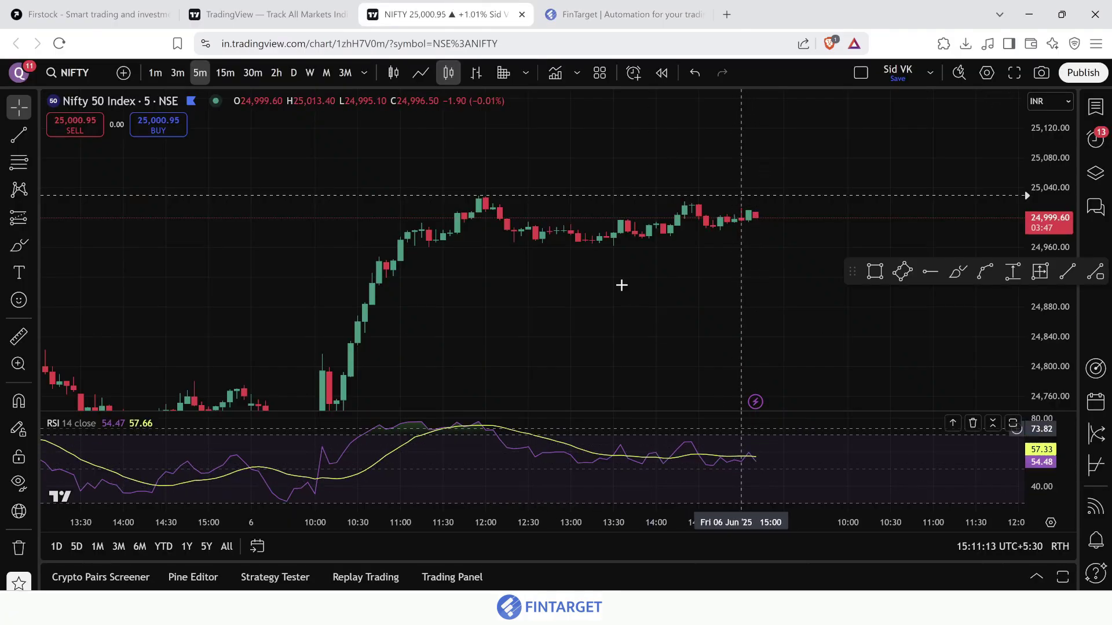
left_click(615, 8)
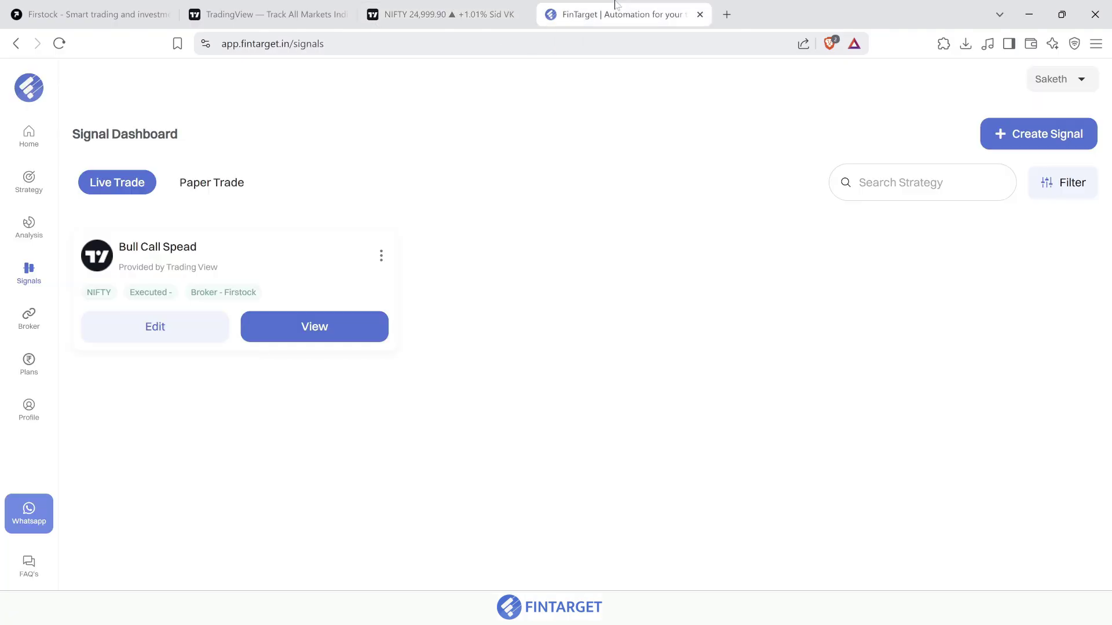
left_click(1034, 142)
left_click(244, 258)
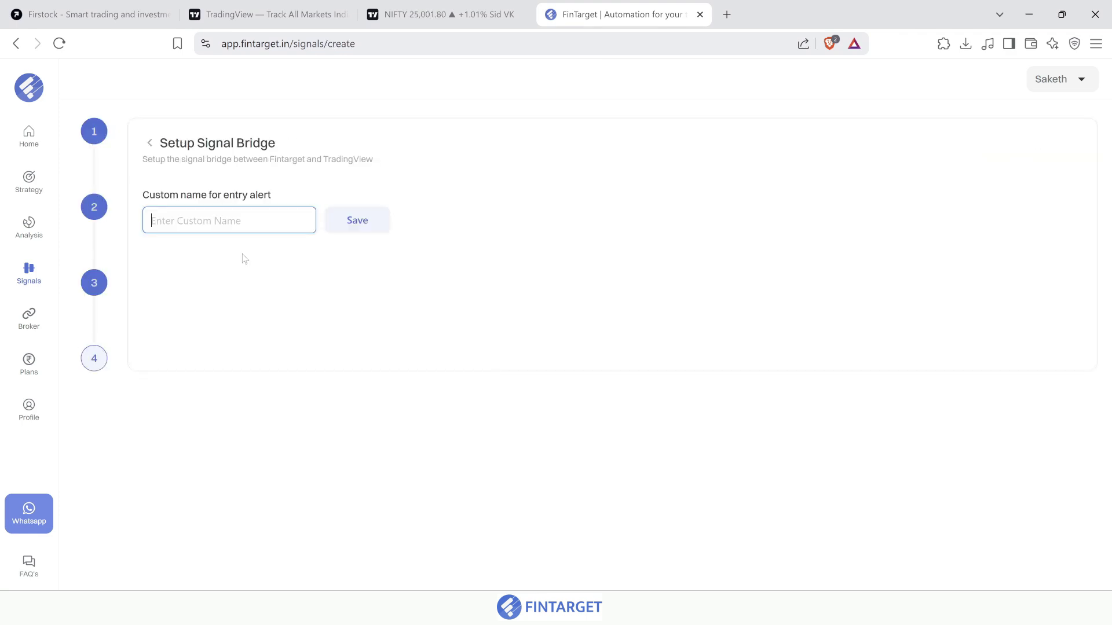
type("RSI Below 30")
left_click(379, 222)
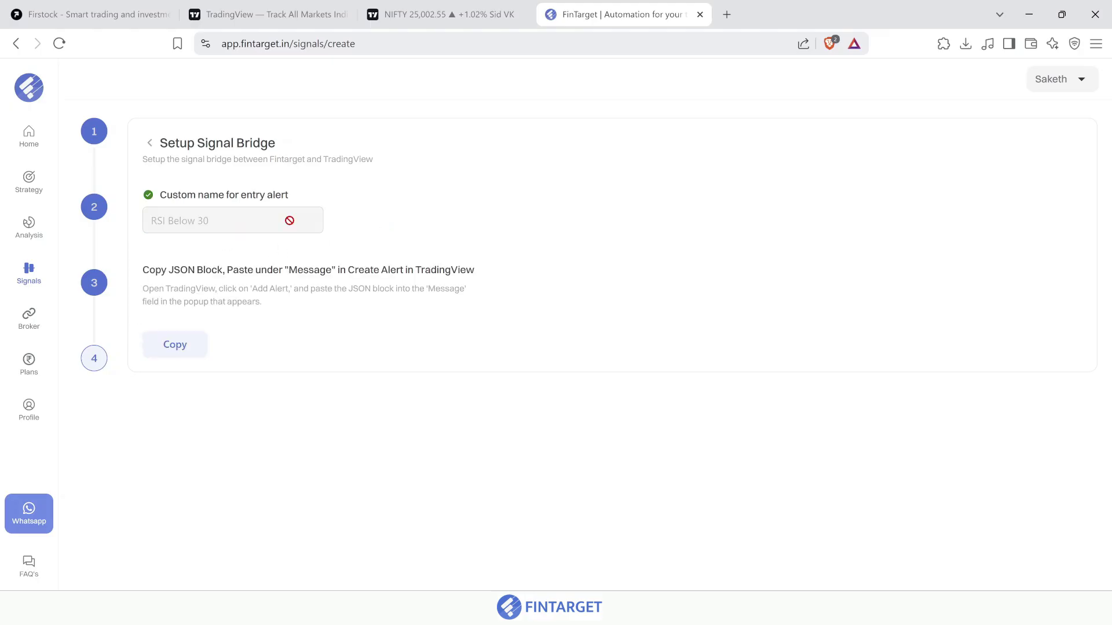
Start a new alert on the NIFTY chart in TradingView with the condition RSI (14, close) Crossing Down
left_click(409, 5)
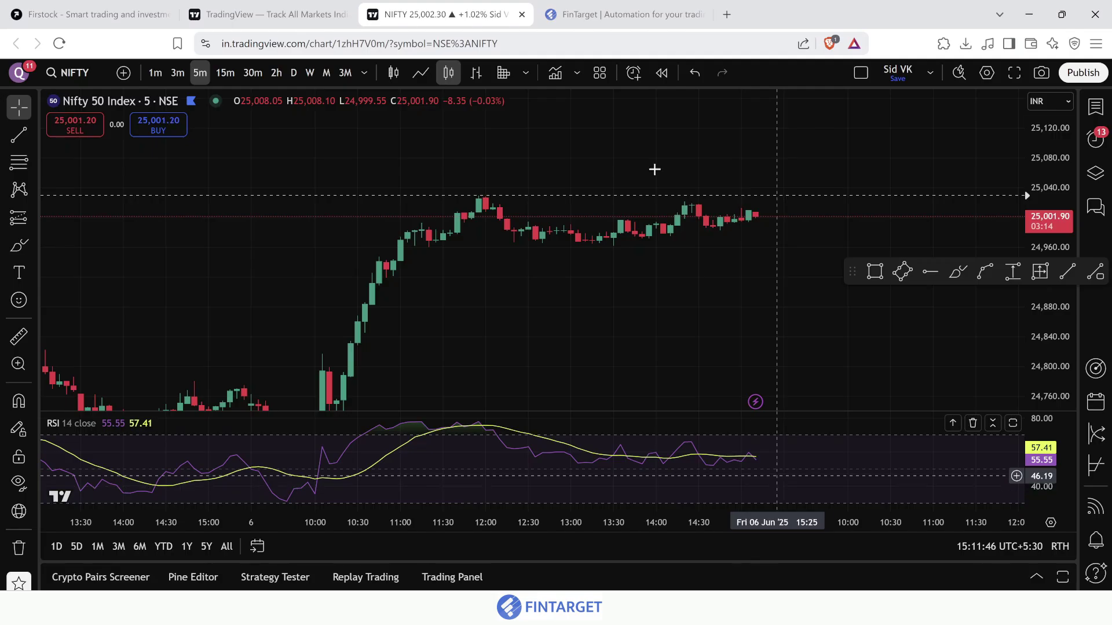
left_click(633, 72)
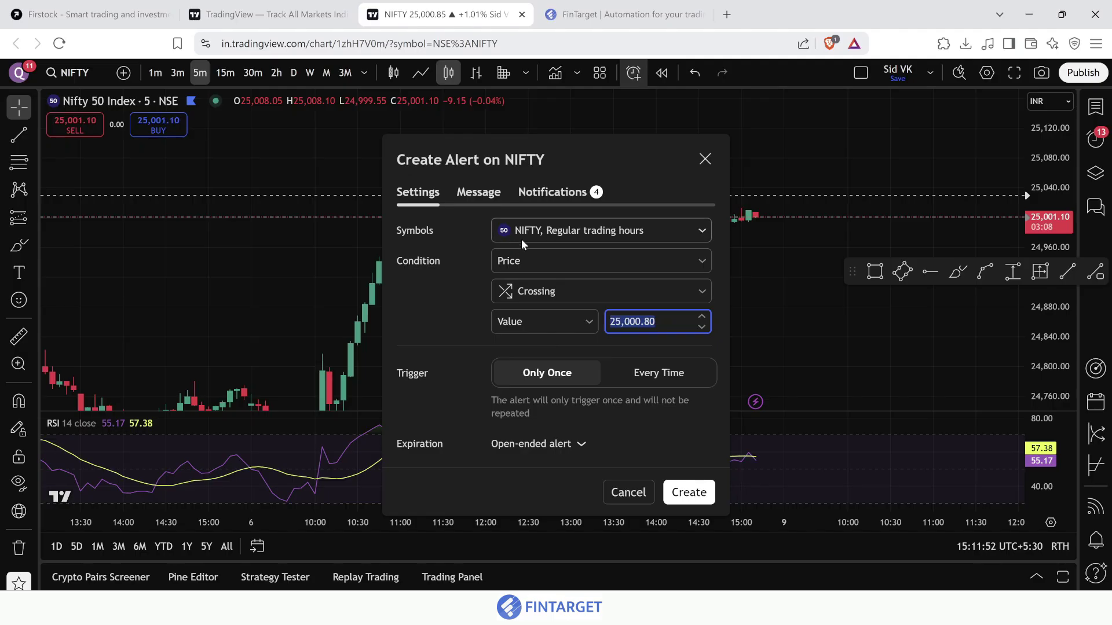
left_click(477, 291)
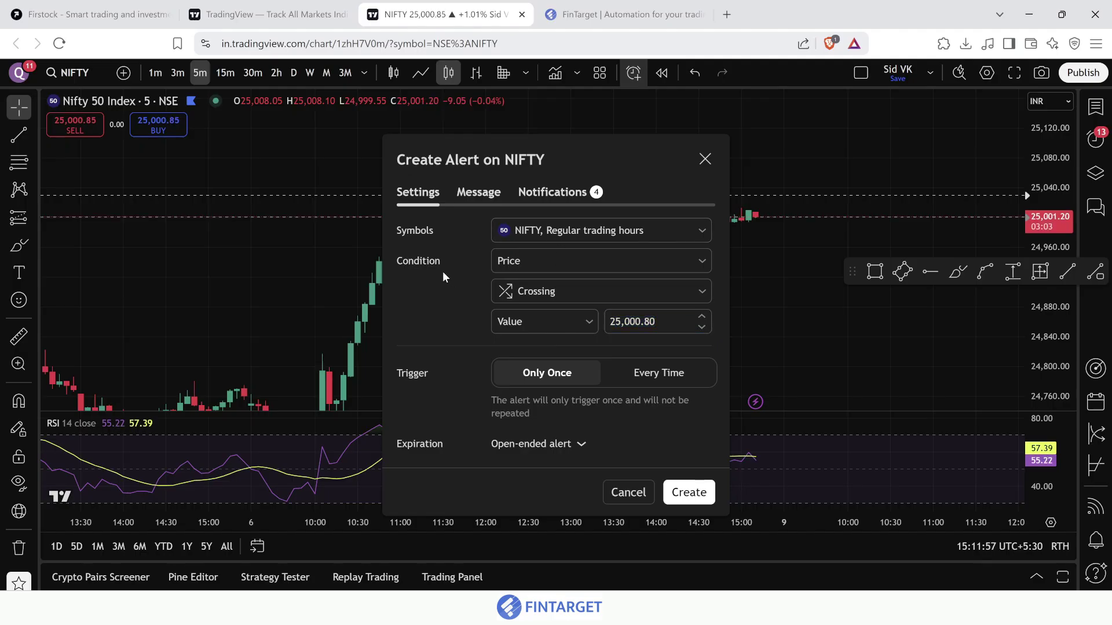
left_click(558, 258)
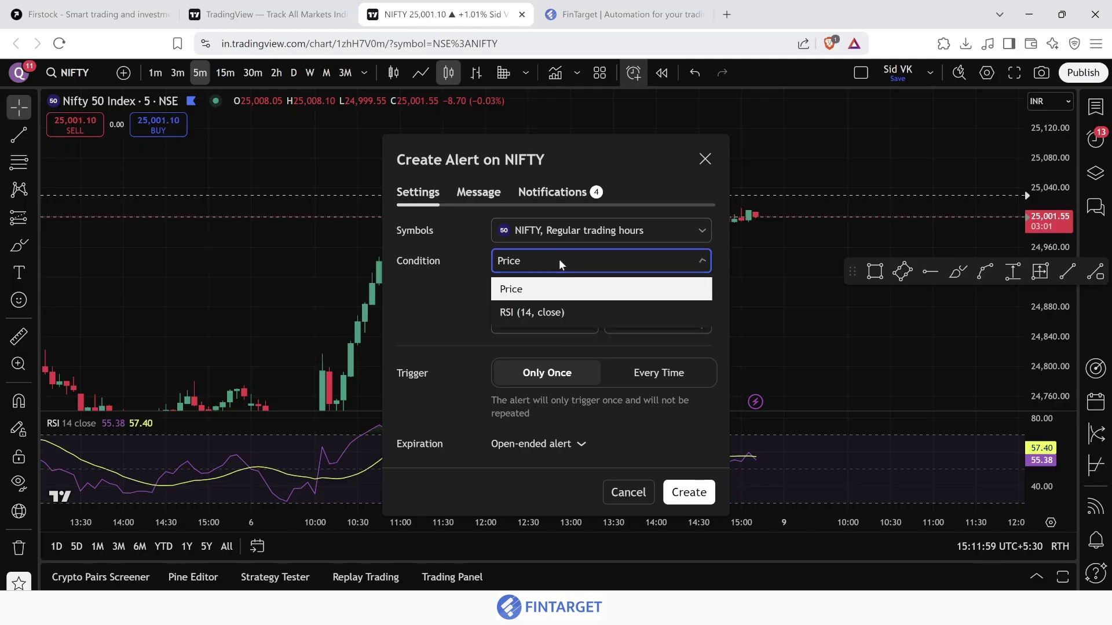
left_click(560, 312)
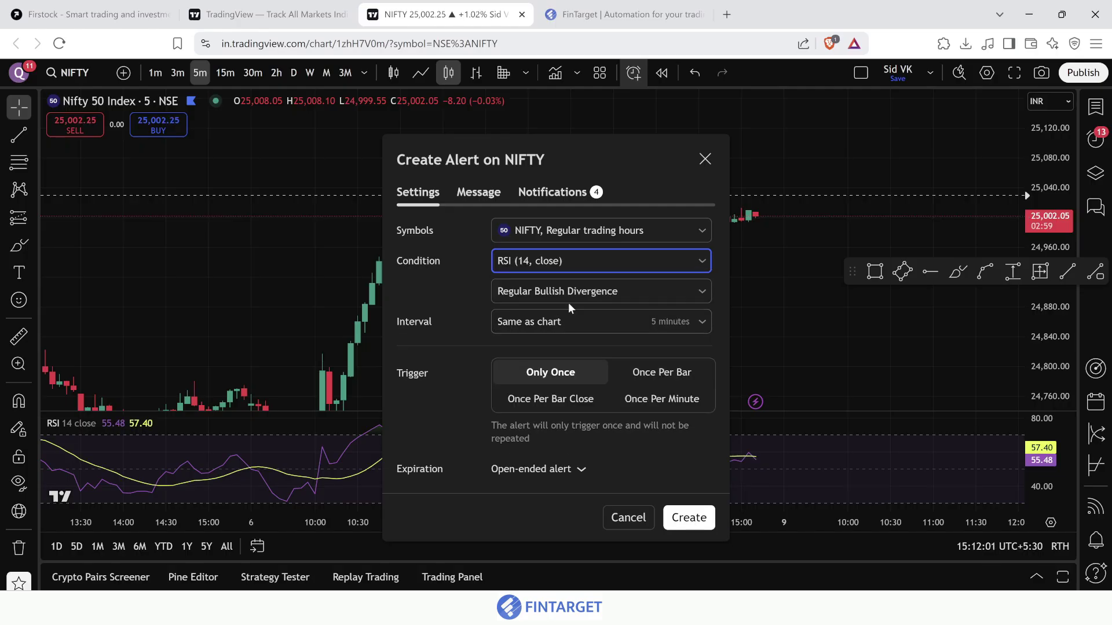
left_click(568, 295)
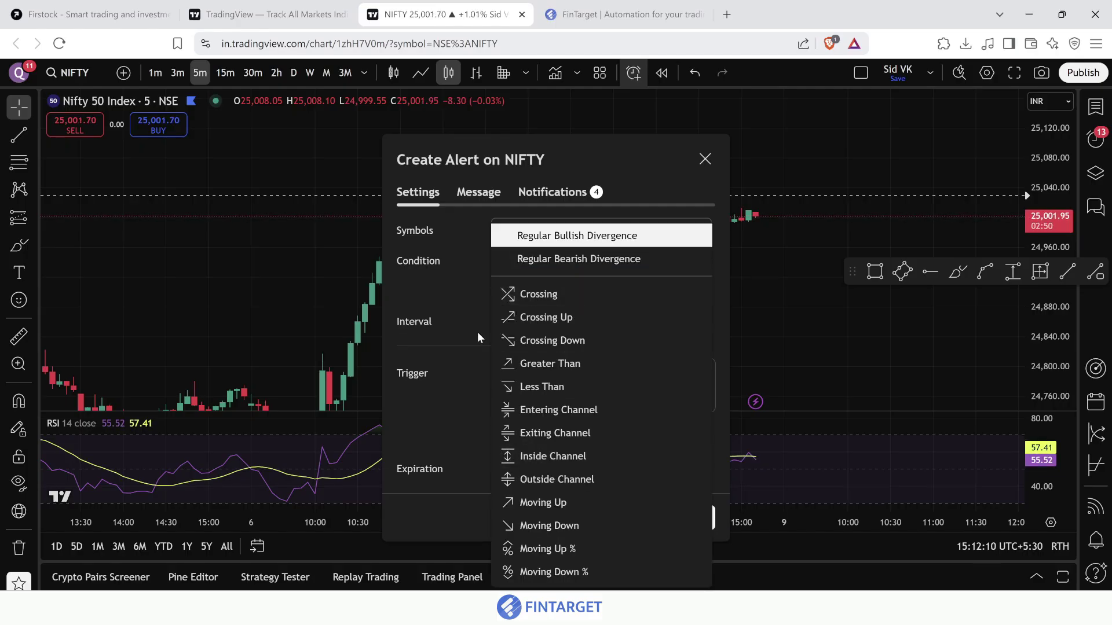
left_click(527, 341)
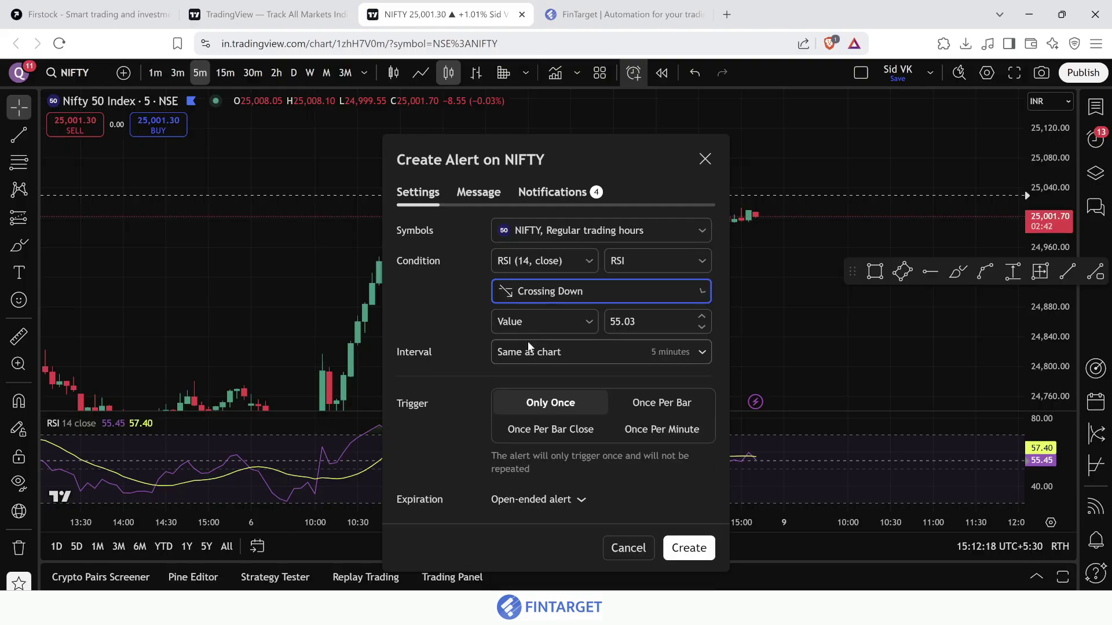
Set the value of the alert's RSI crossing condition to 30
left_click(626, 321)
left_click_drag(636, 321, 610, 321)
key("BackSpace")
type("30")
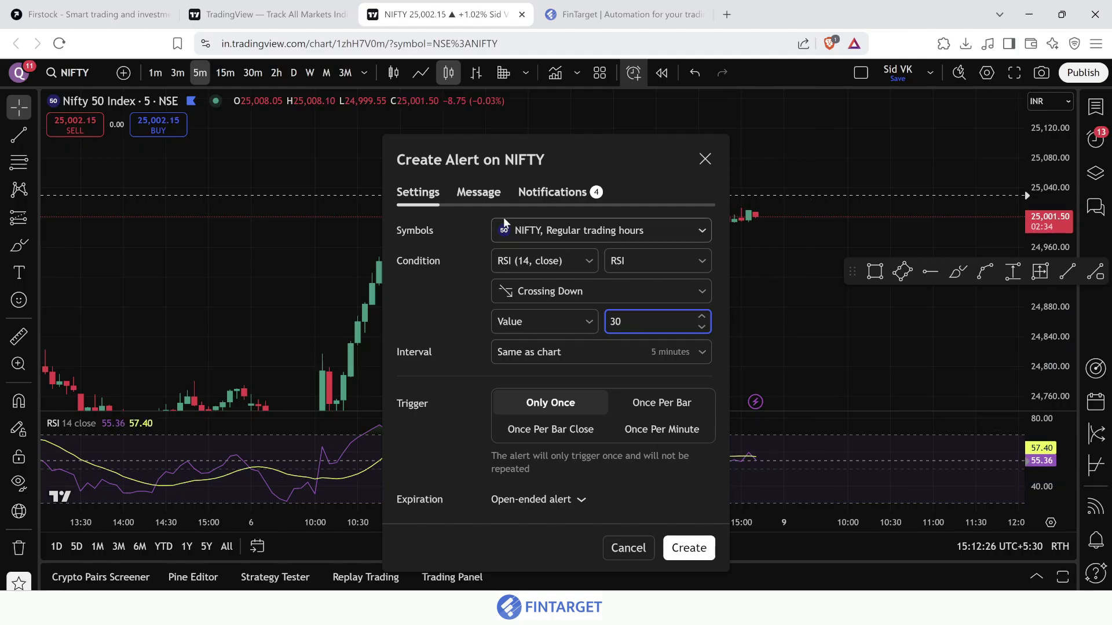
Copy the JSON block from FinTarget and replace the TradingView alert's message with it
left_click(648, 13)
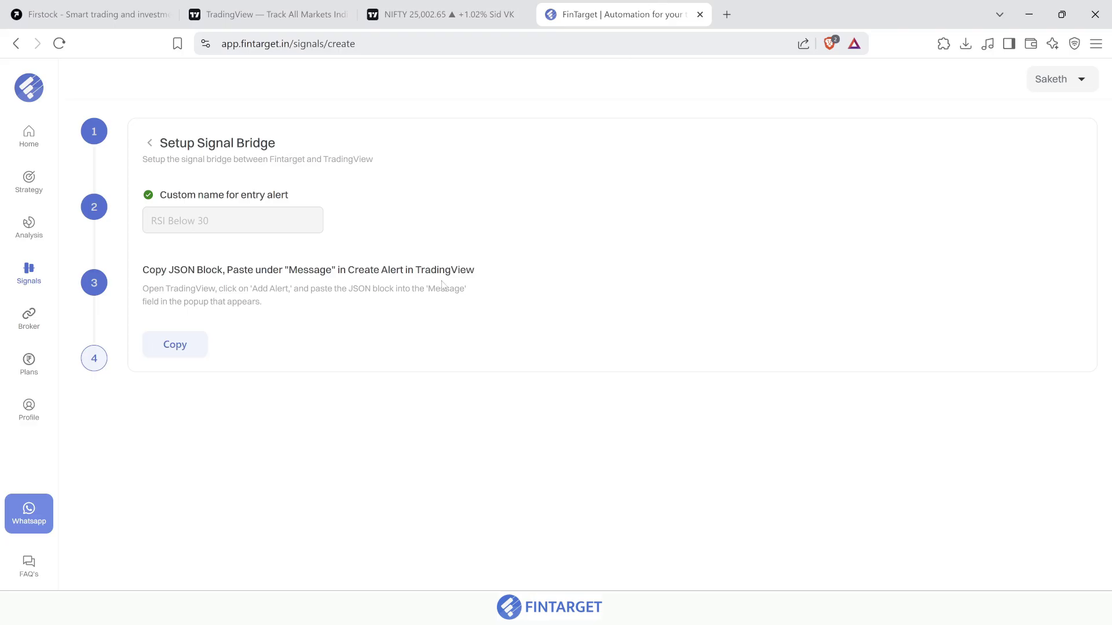
left_click(182, 351)
left_click(440, 13)
left_click(492, 200)
left_click(551, 371)
key("ctrl+a")
key("ctrl+v")
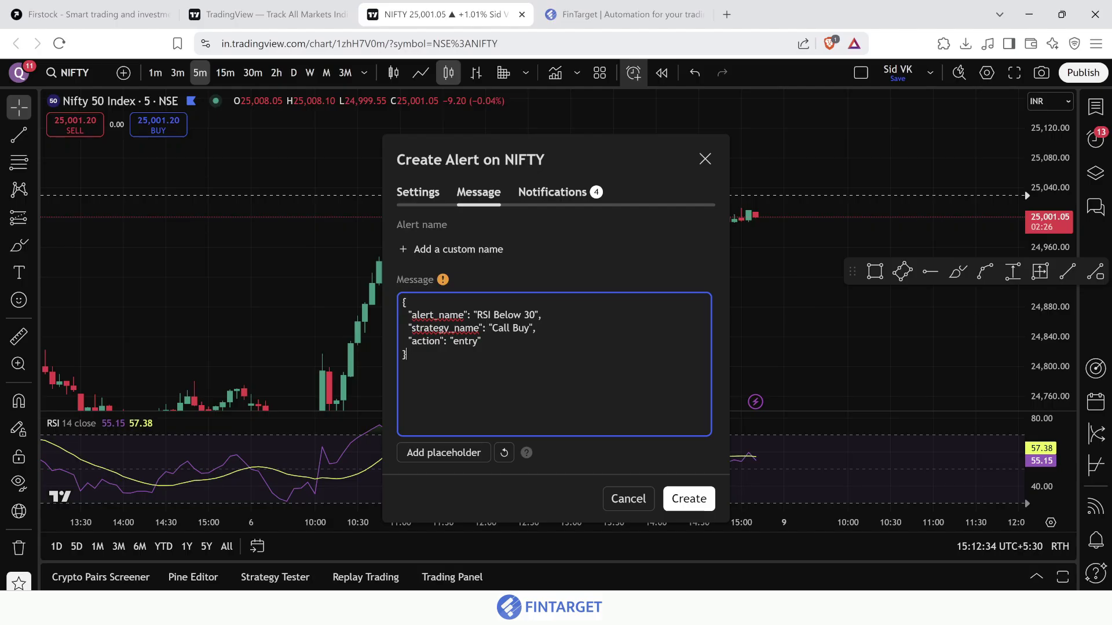
Confirm the JSON block as pasted in FinTarget, copy the entry webhook URL, and return to the TradingView alert
key("ctrl+Tab")
left_click(199, 412)
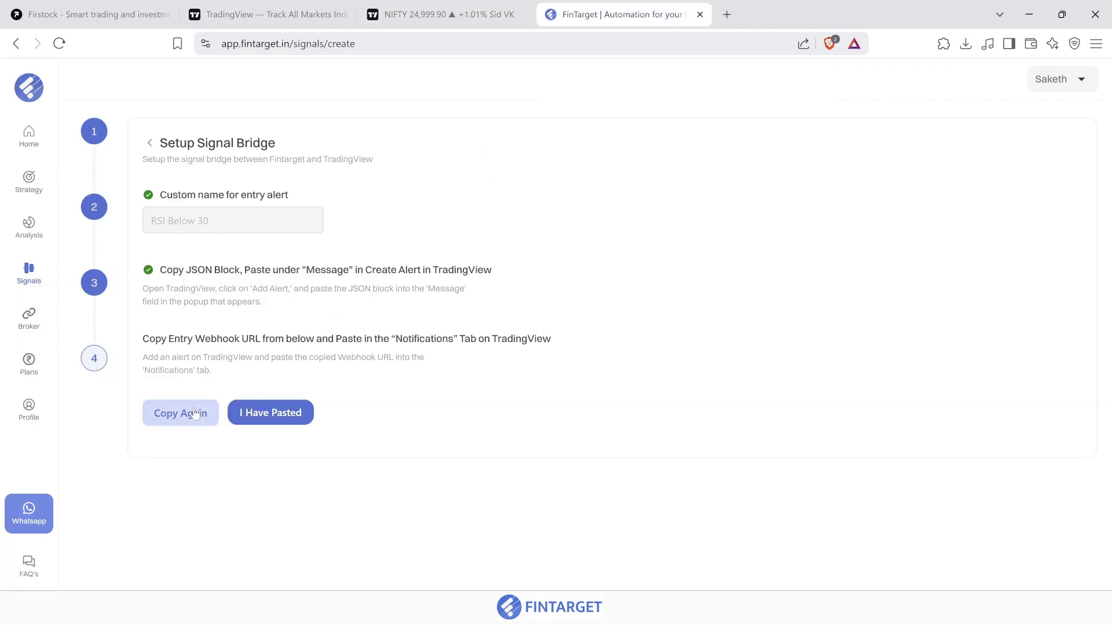
left_click(287, 11)
key("ctrl+Tab")
Replace the webhook URL in the RSI alert's notifications with the copied one and create the alert
left_click(551, 131)
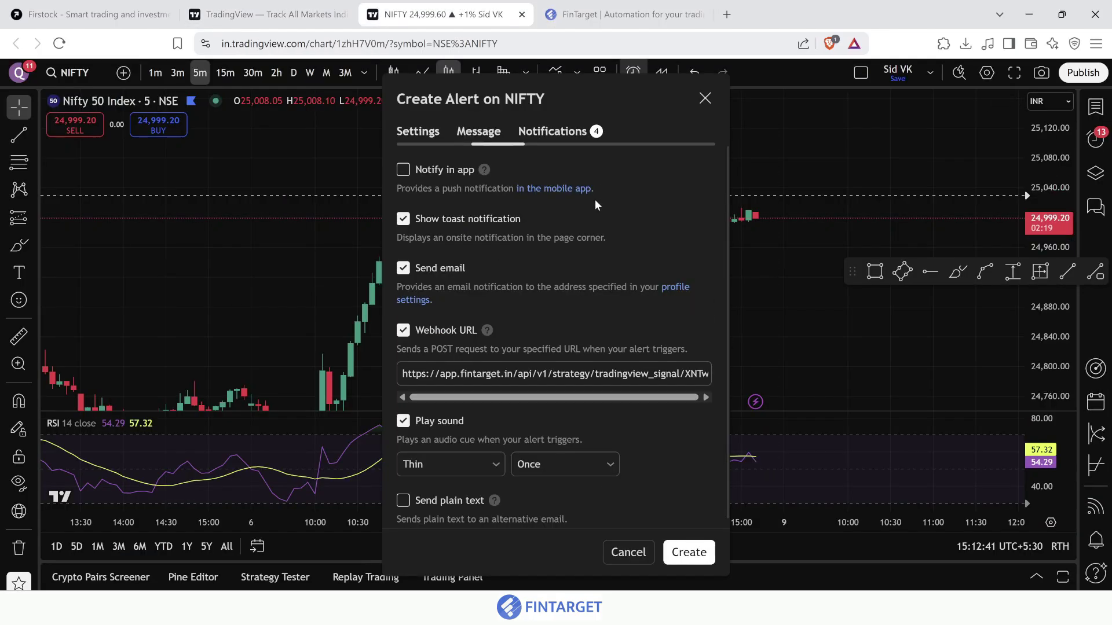
left_click(549, 373)
key("ctrl+a")
key("ctrl+v")
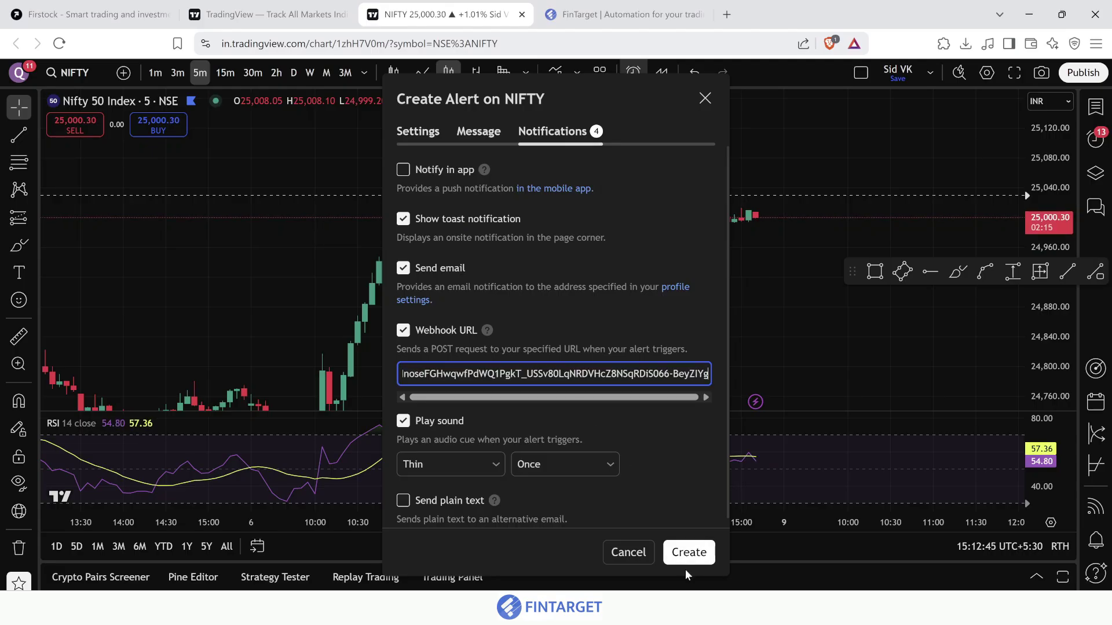
left_click(688, 552)
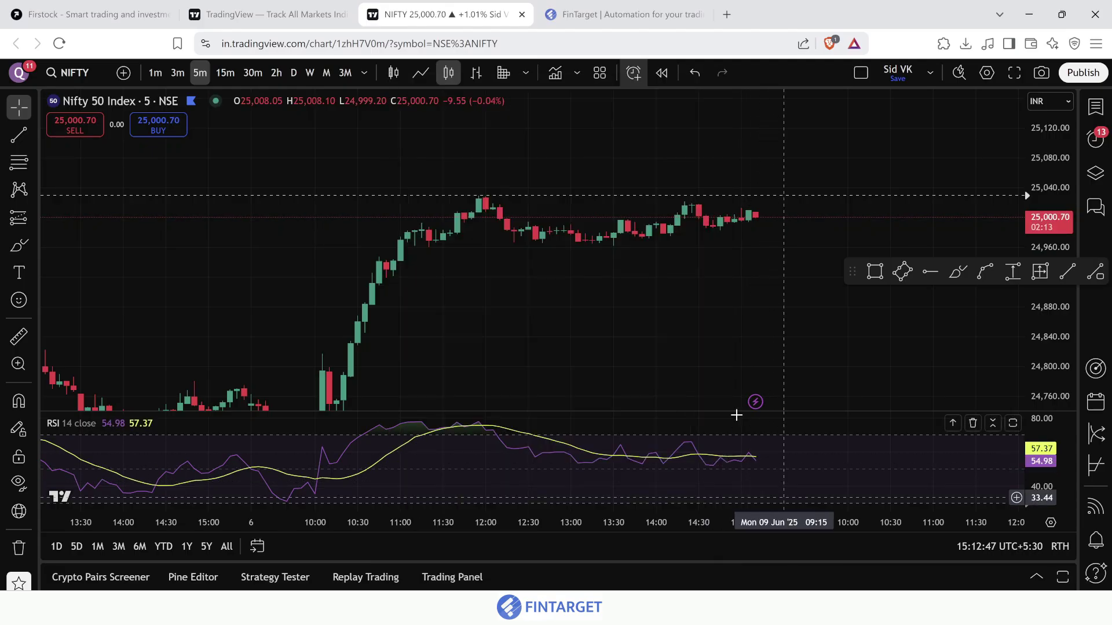
Confirm the webhook URL as pasted in FinTarget and start listening for the Call Buy signal without adding an exit
left_click(308, 413)
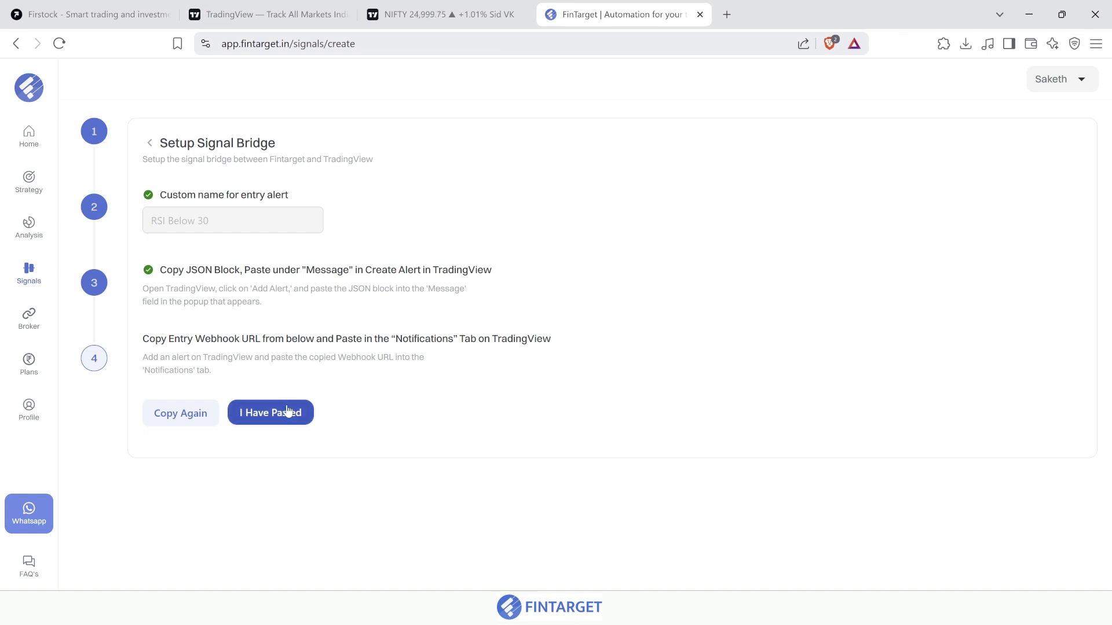
right_click(570, 417)
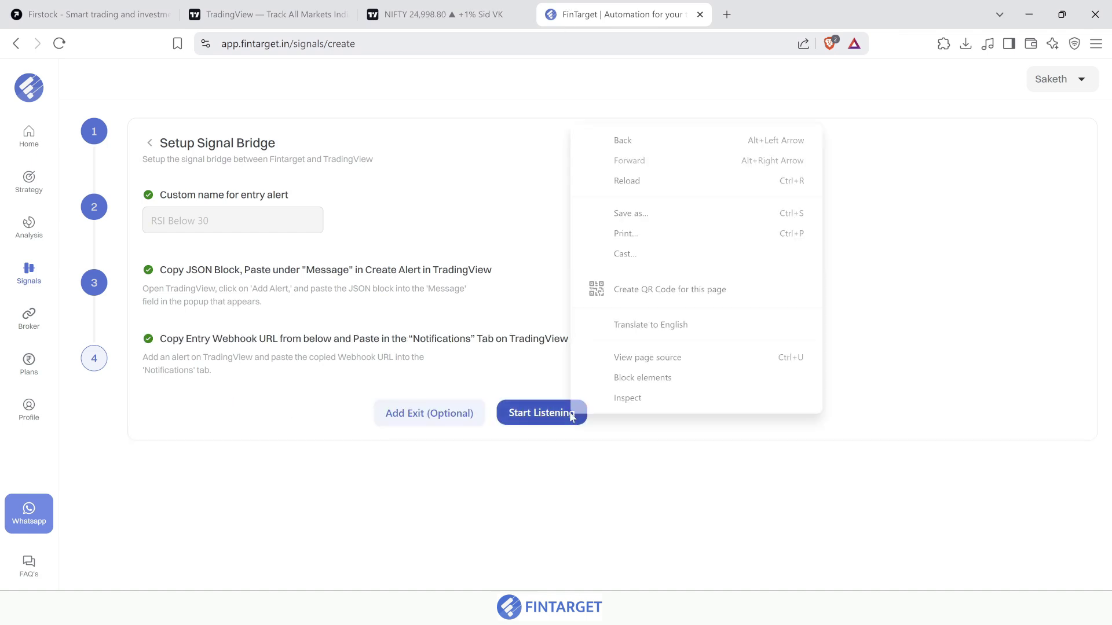
left_click(542, 413)
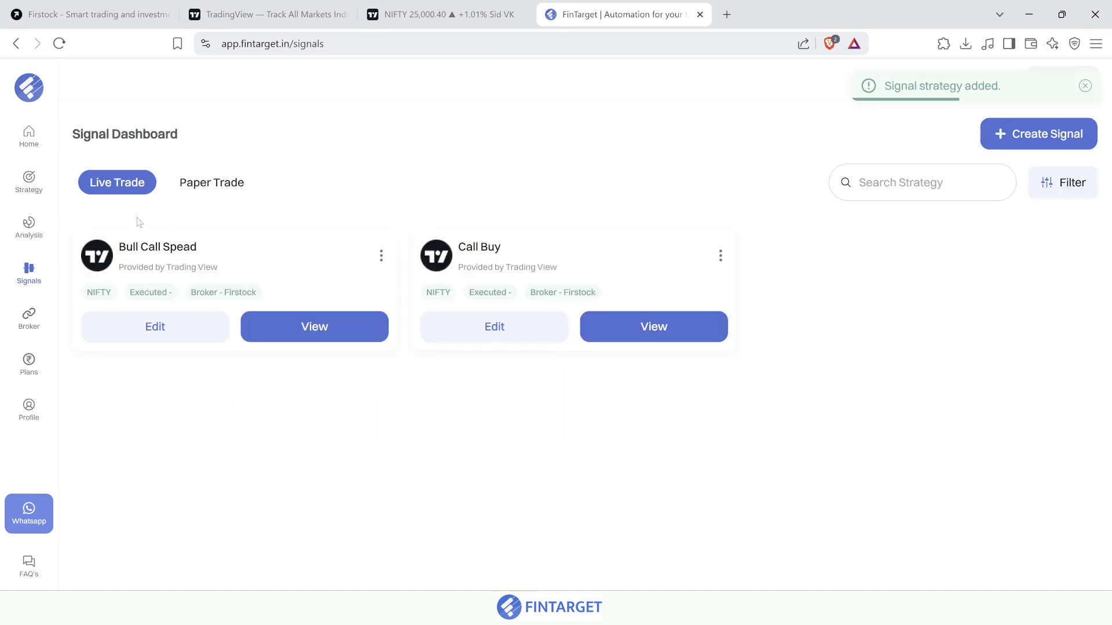
Check both strategies' listening status on the FinTarget dashboard and look at the NIFTY chart in TradingView
left_click(24, 139)
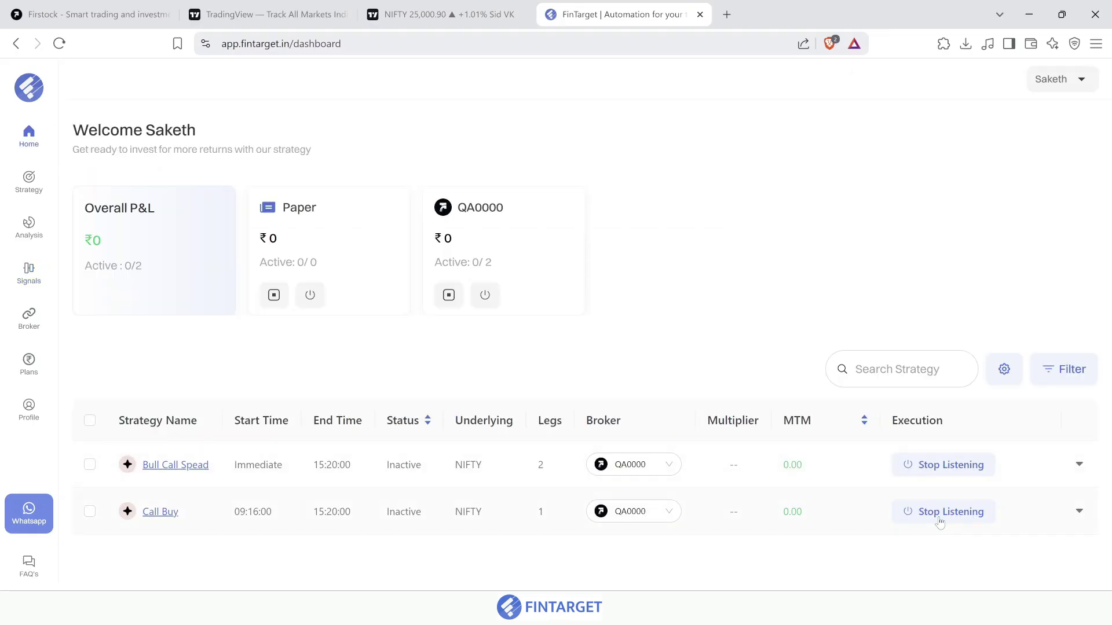
left_click(421, 7)
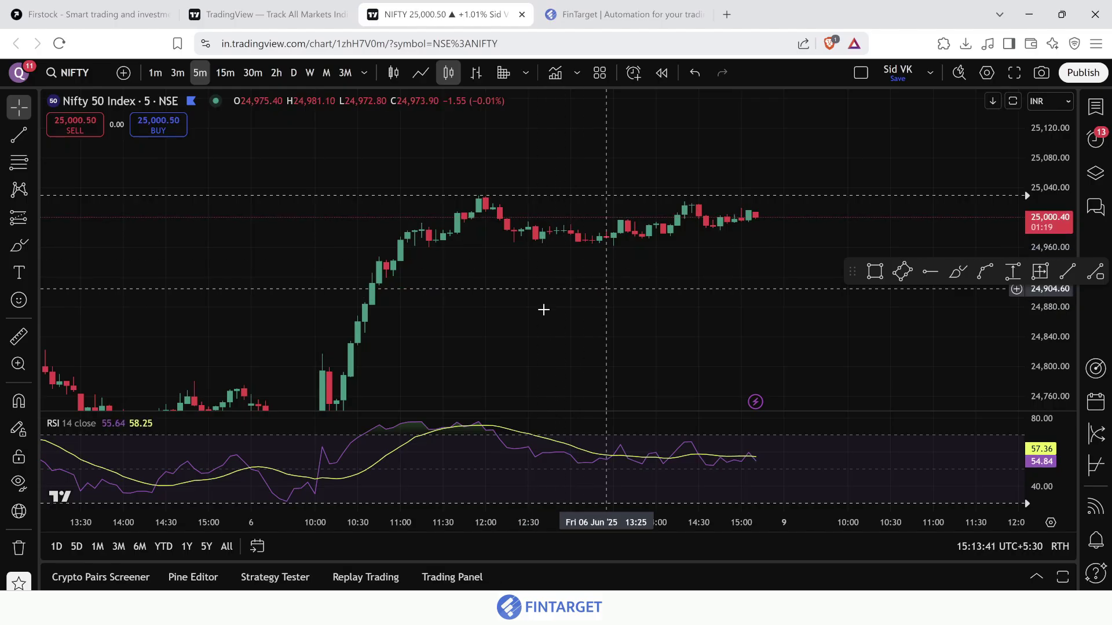
left_click(596, 11)
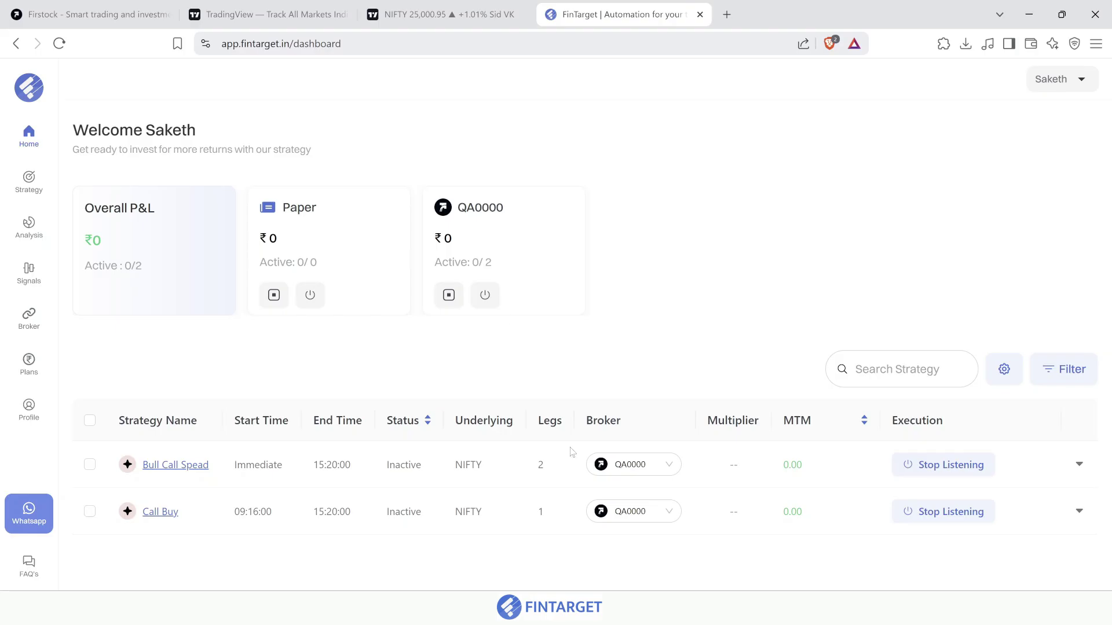
Switch to the TradingView NIFTY chart and add the Moving Average Simple indicator twice
key("alt")
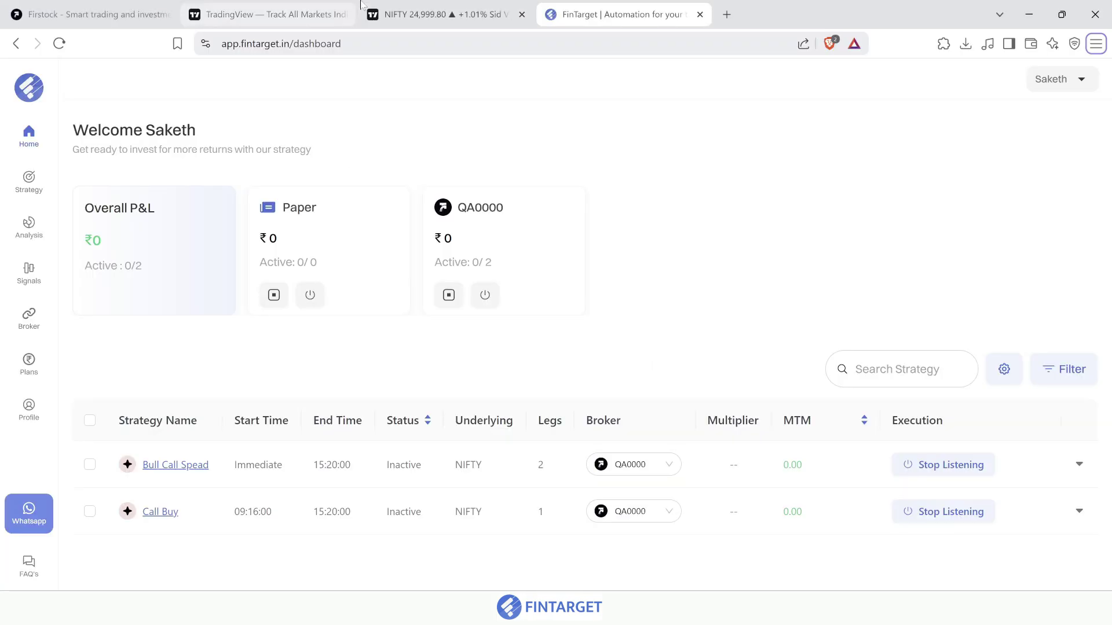
key("ctrl+shift+Tab")
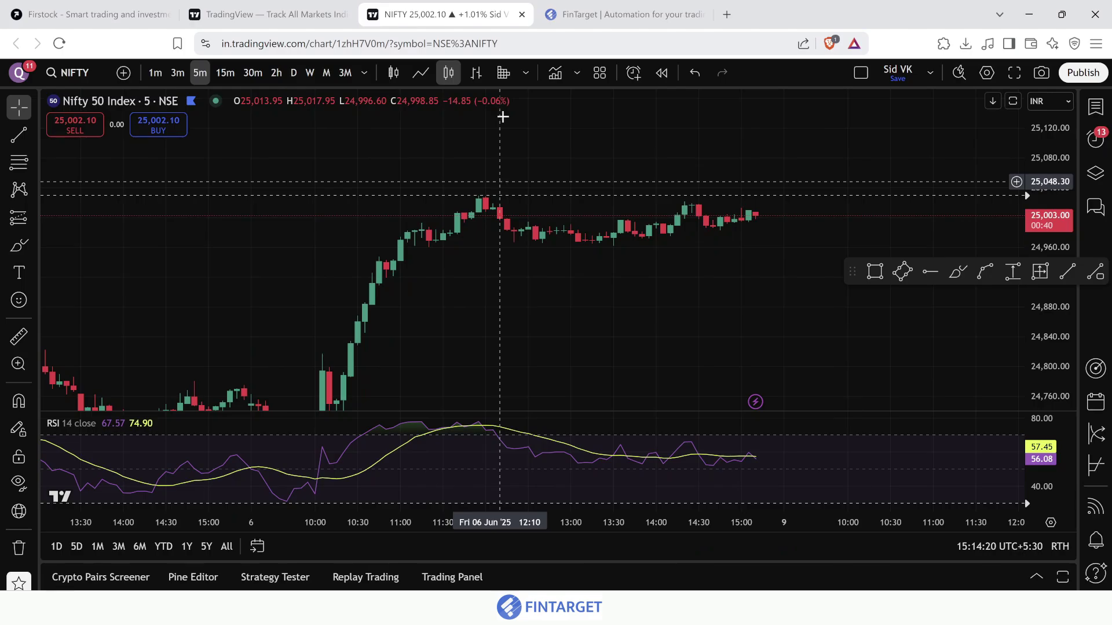
left_click(544, 85)
type("movin")
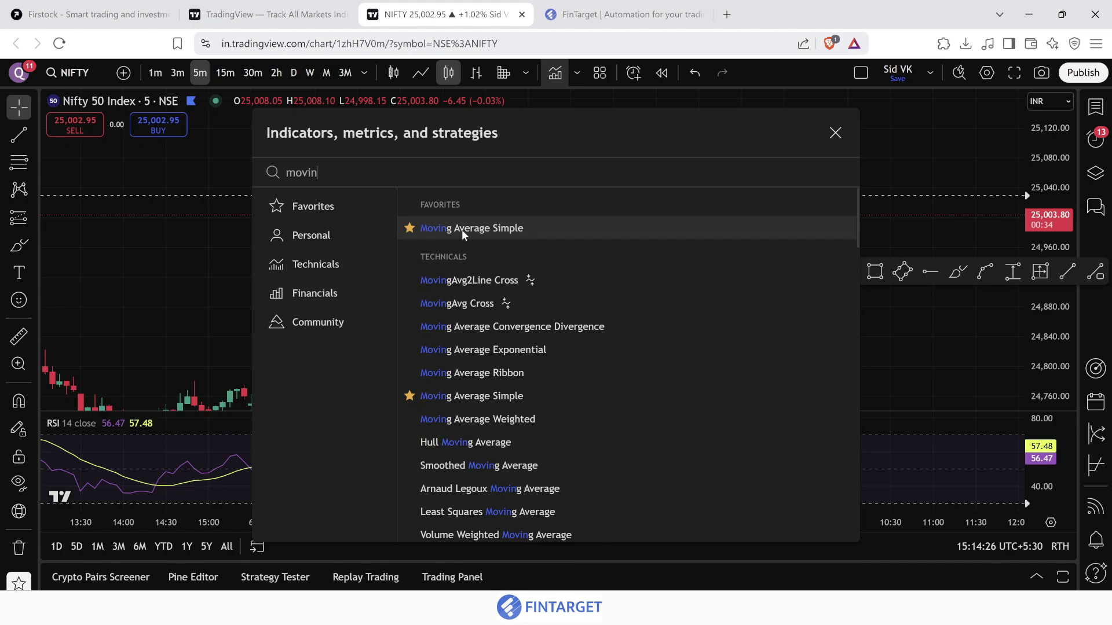
left_click(461, 229)
left_click(522, 228)
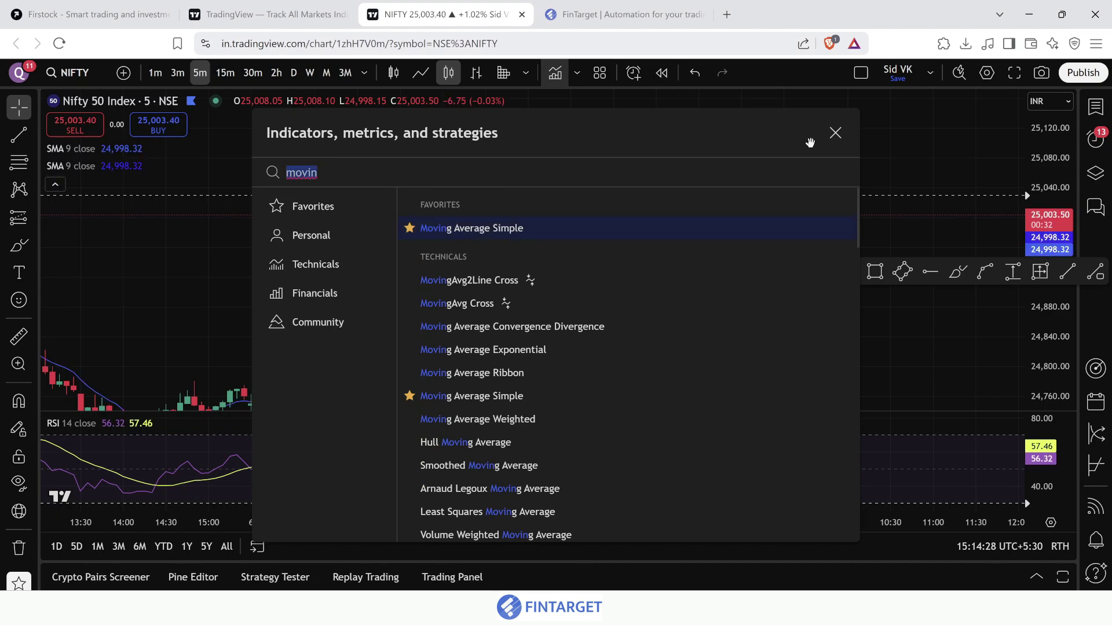
left_click(835, 133)
Set the second SMA's length to 20 and its line colour to yellow
mouse_move(63, 166)
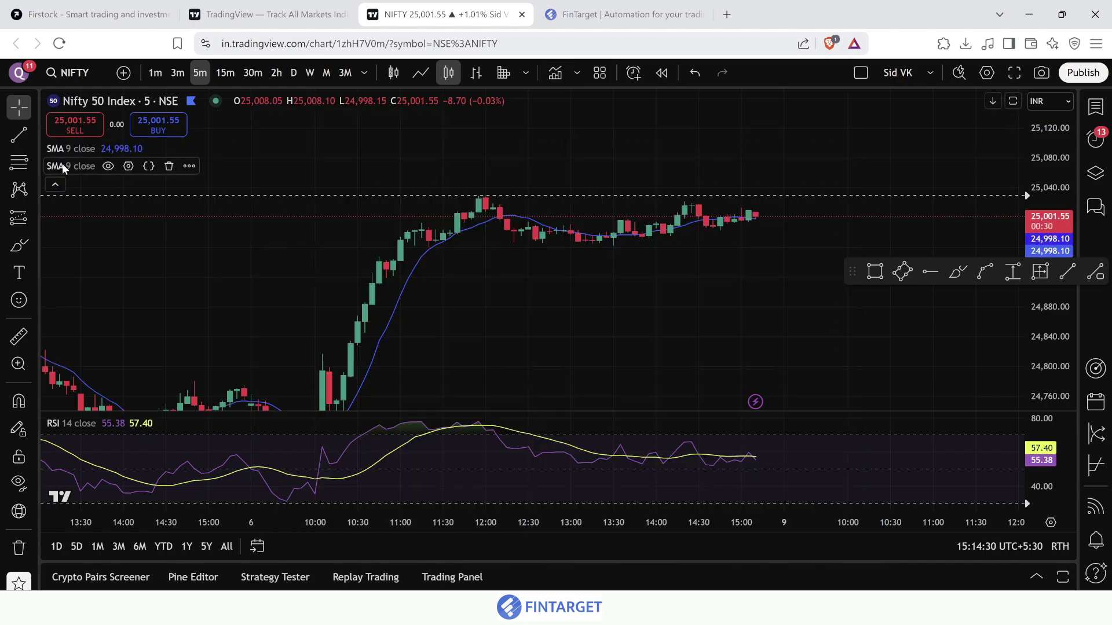
left_click(128, 167)
left_click(453, 235)
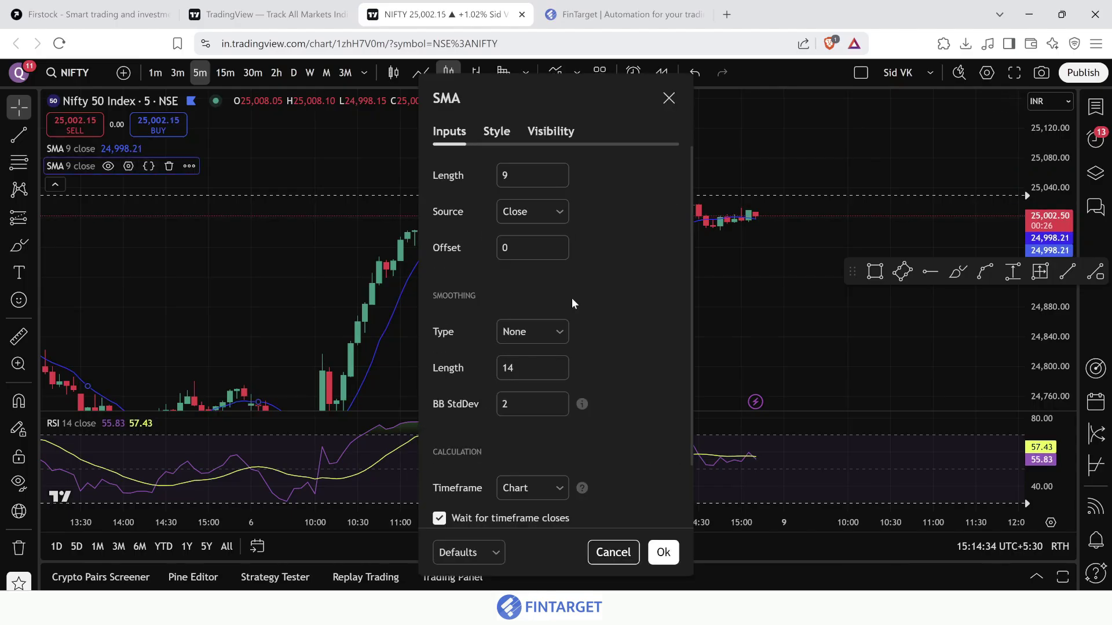
double_click(530, 184)
type("20")
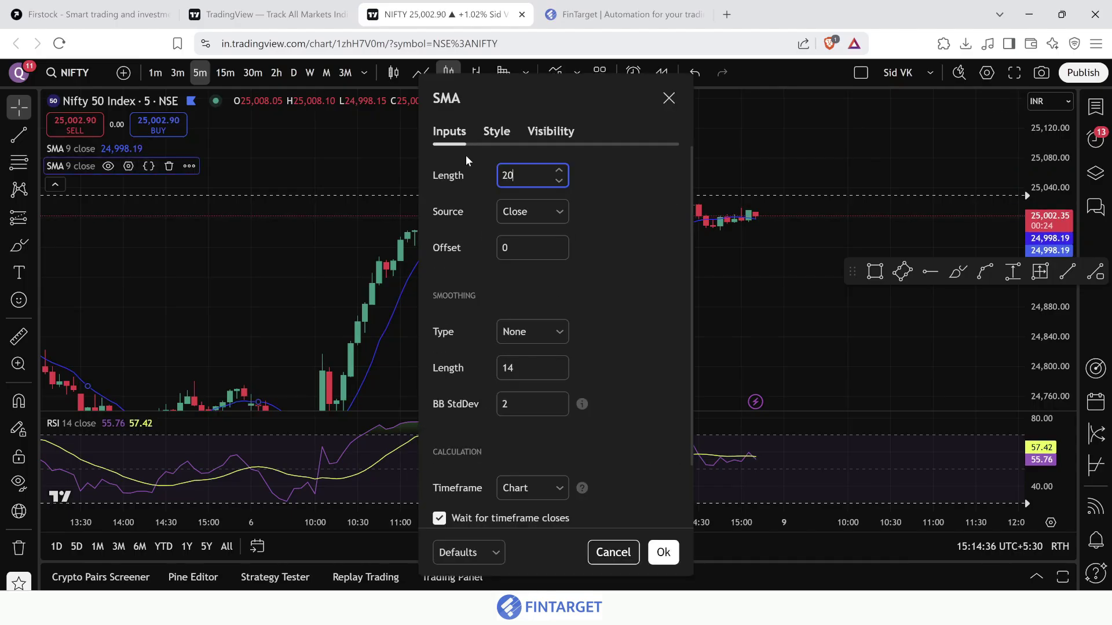
left_click(665, 552)
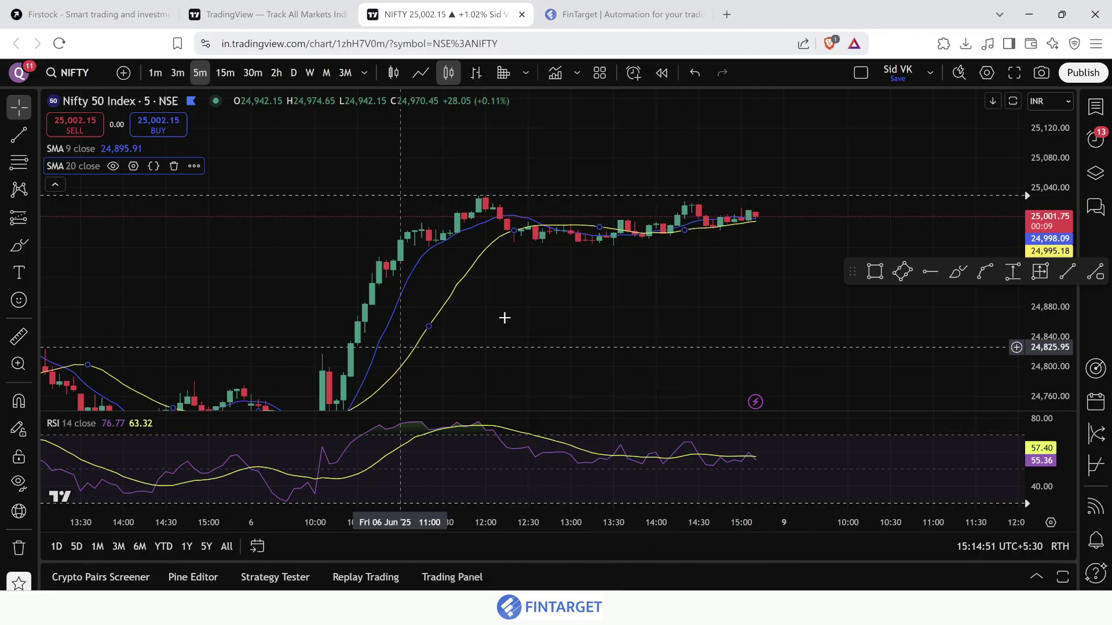
left_click(558, 278)
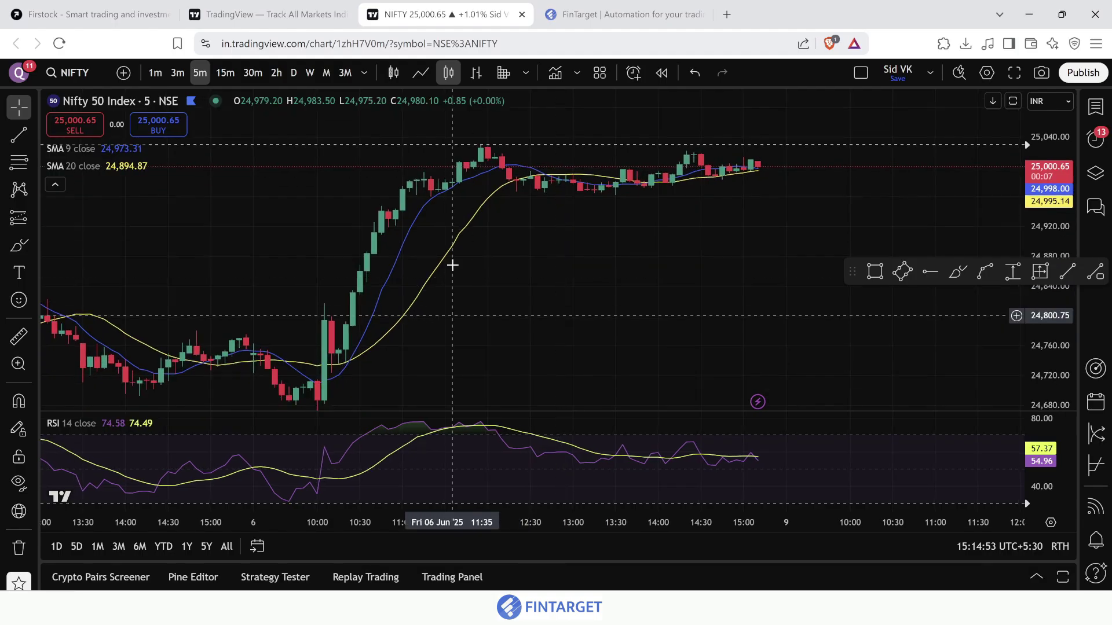
Sketch a falling price path with the Brush from the latest candle down to about 24,880
mouse_move(88, 158)
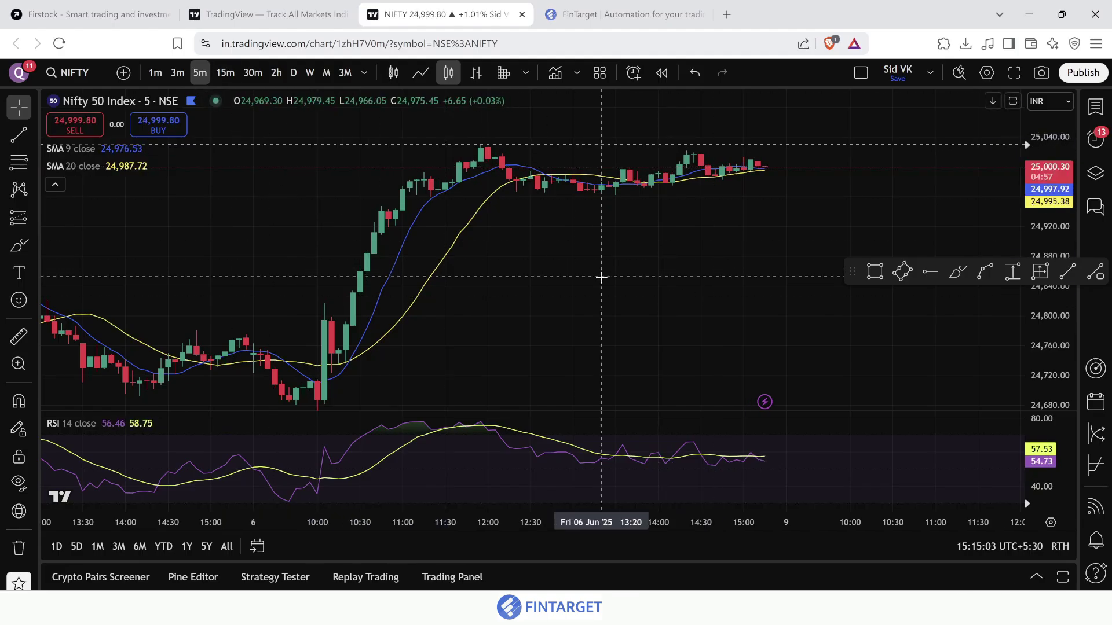
left_click_drag(618, 261, 609, 294)
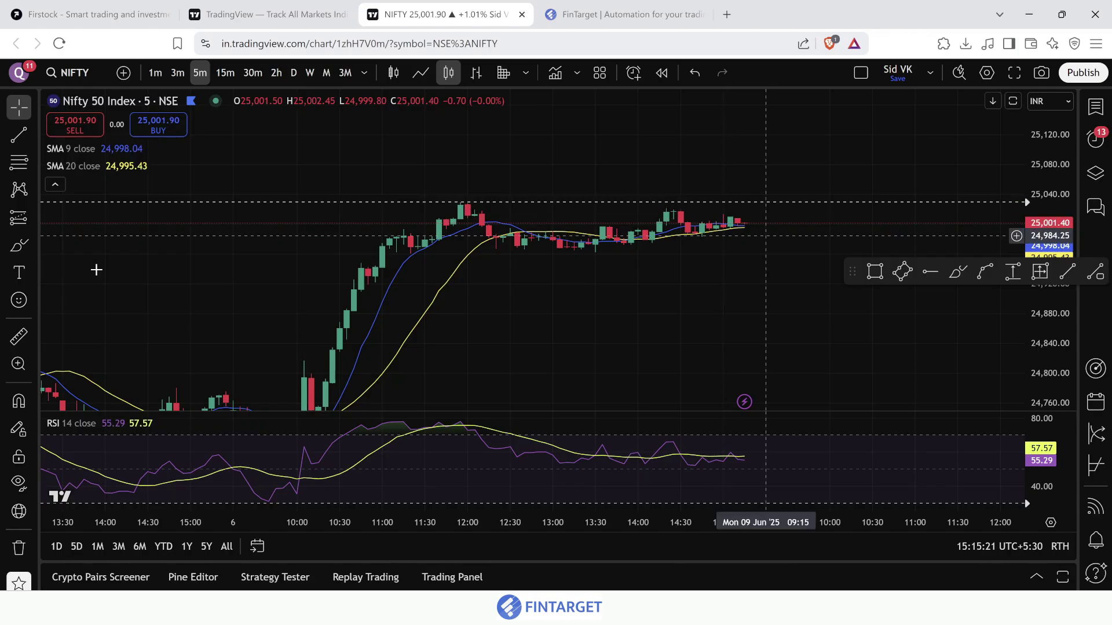
left_click(19, 246)
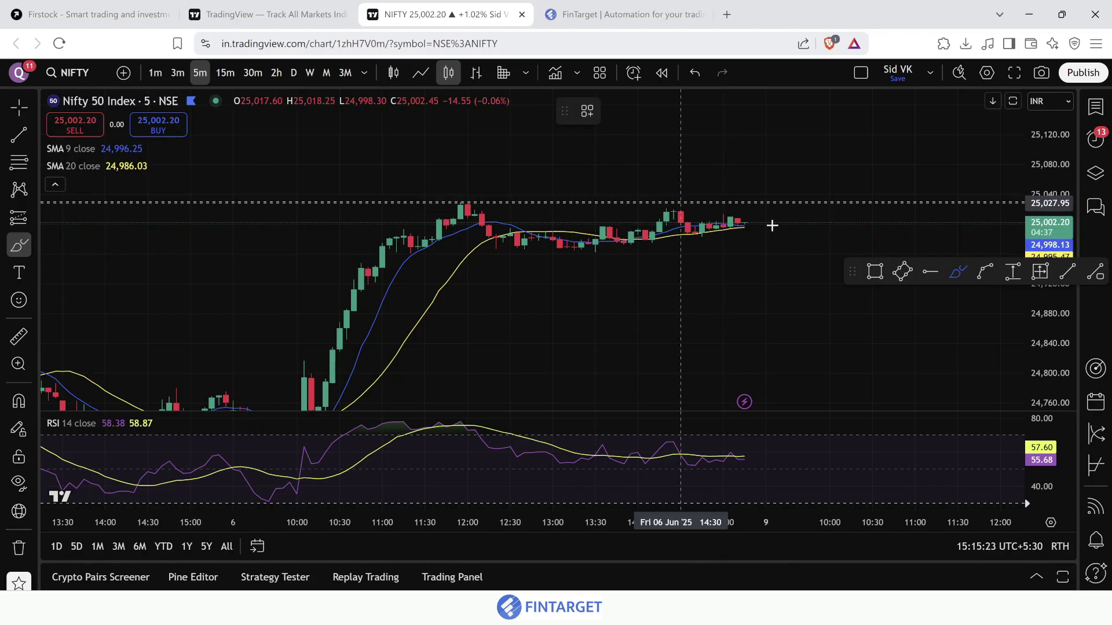
mouse_move(742, 222)
left_mouse_down()
mouse_move(766, 228)
mouse_move(774, 268)
left_mouse_up()
left_click_drag(777, 312, 780, 313)
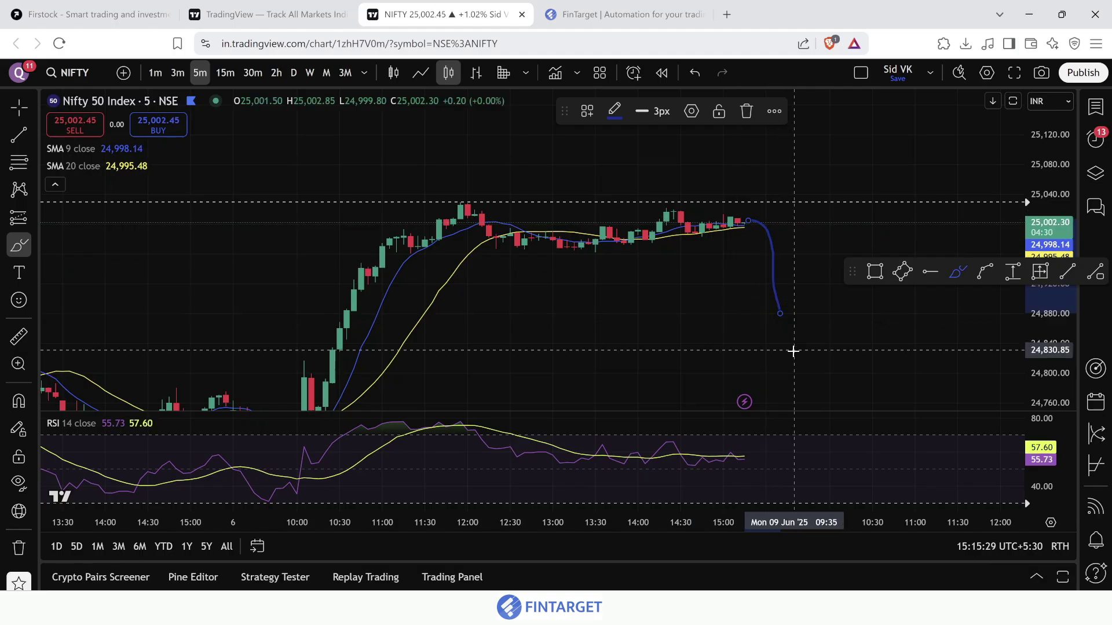
Switch to FinTarget and start a new custom strategy named "Bear Speard" on NIFTY 50
left_click(625, 5)
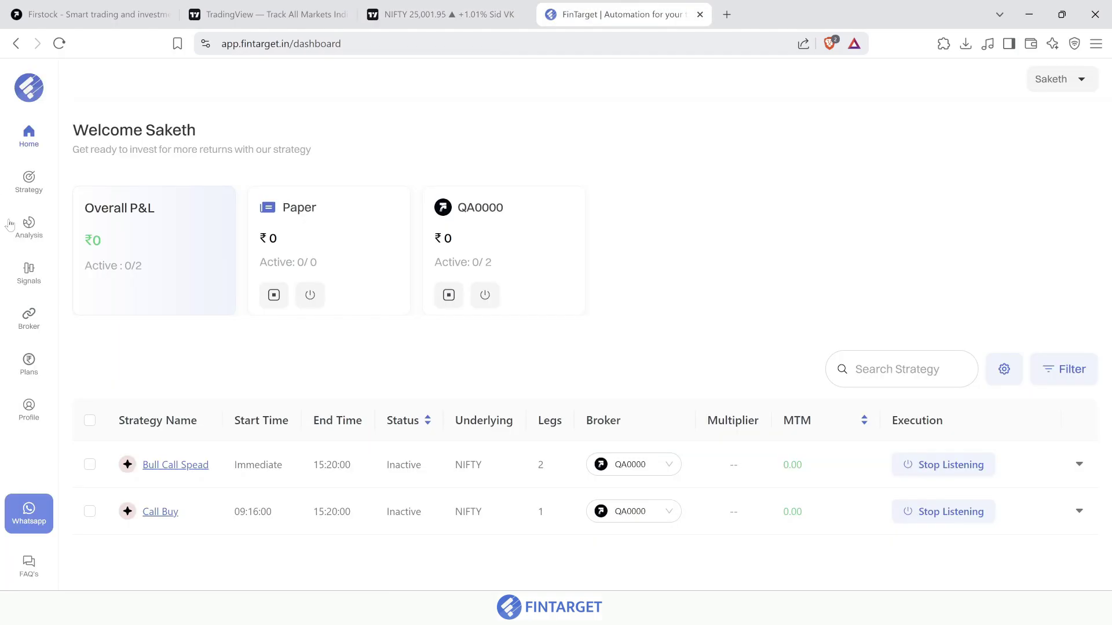
left_click(29, 181)
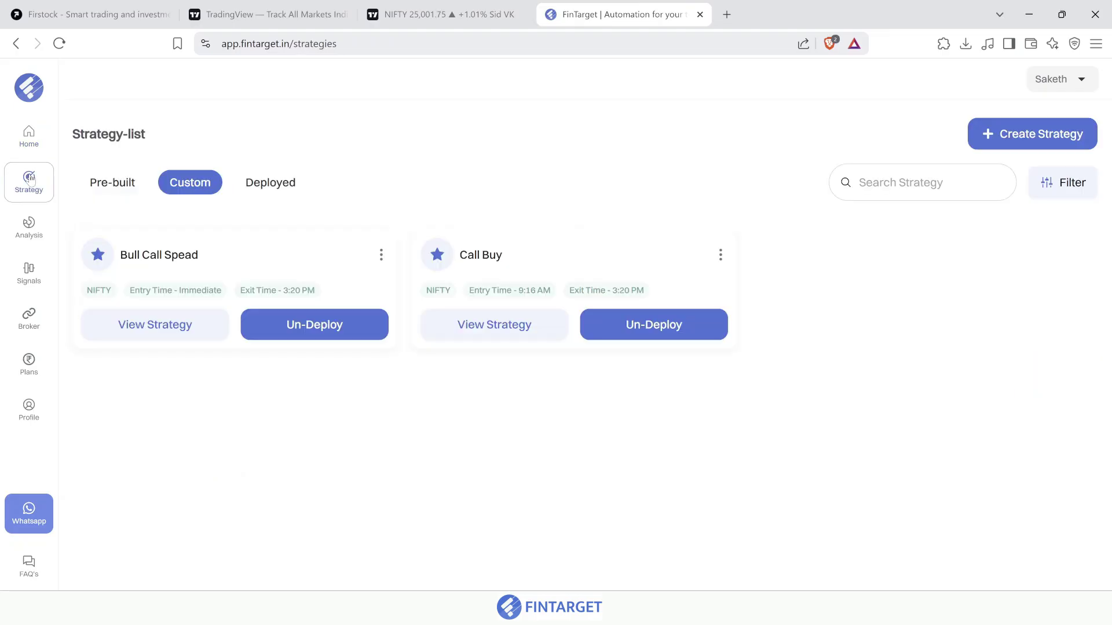
left_click(990, 134)
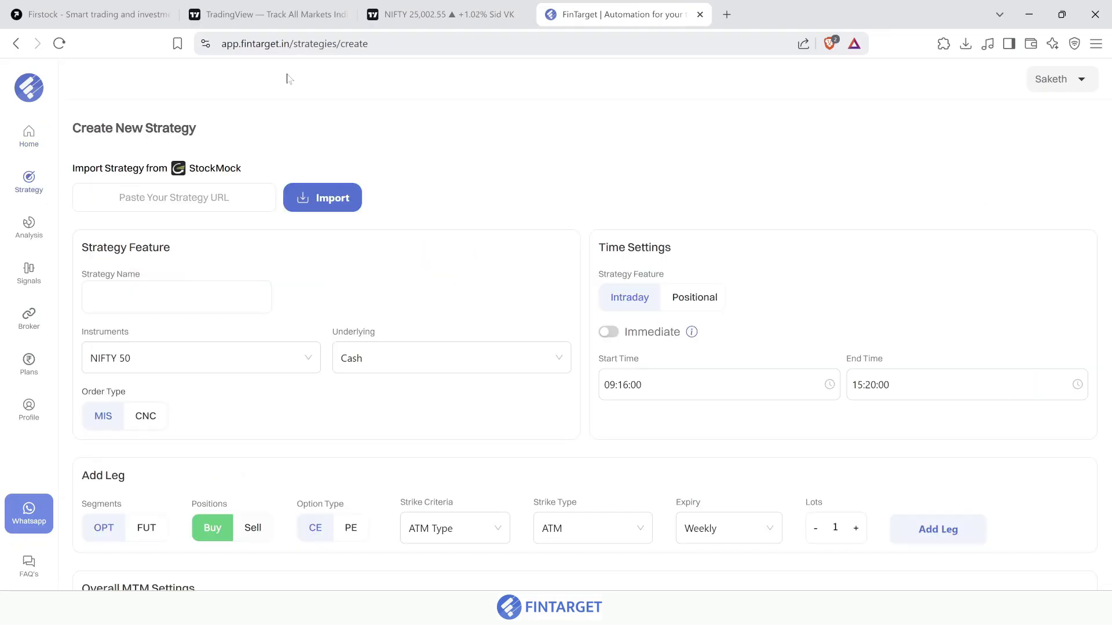
left_click(168, 297)
type("Bear Speard")
Add two weekly one-lot CE legs to the strategy: a sell at ATM and a buy at ATM-200 (ITM -4)
scroll(335, 411, "down", 5)
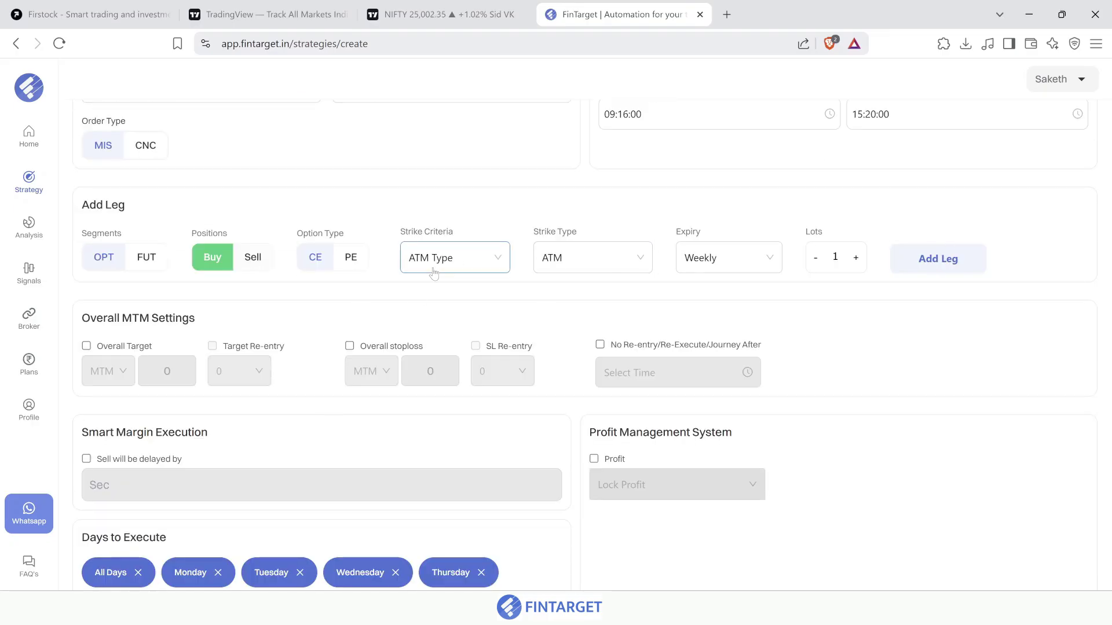
left_click(259, 256)
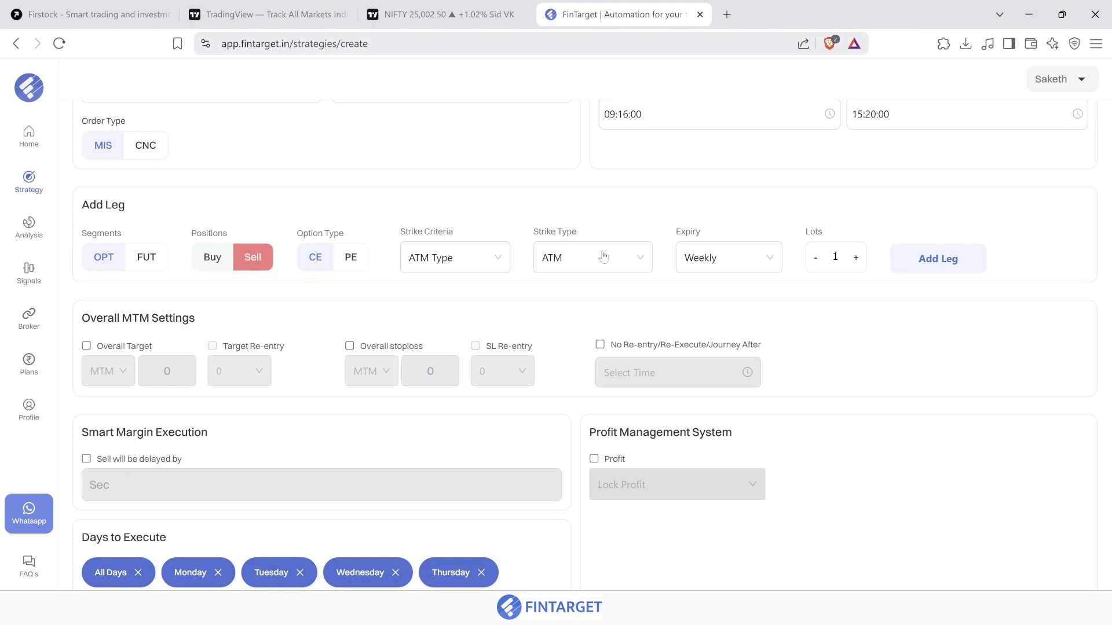
left_click(937, 259)
scroll(936, 267, "down", 2)
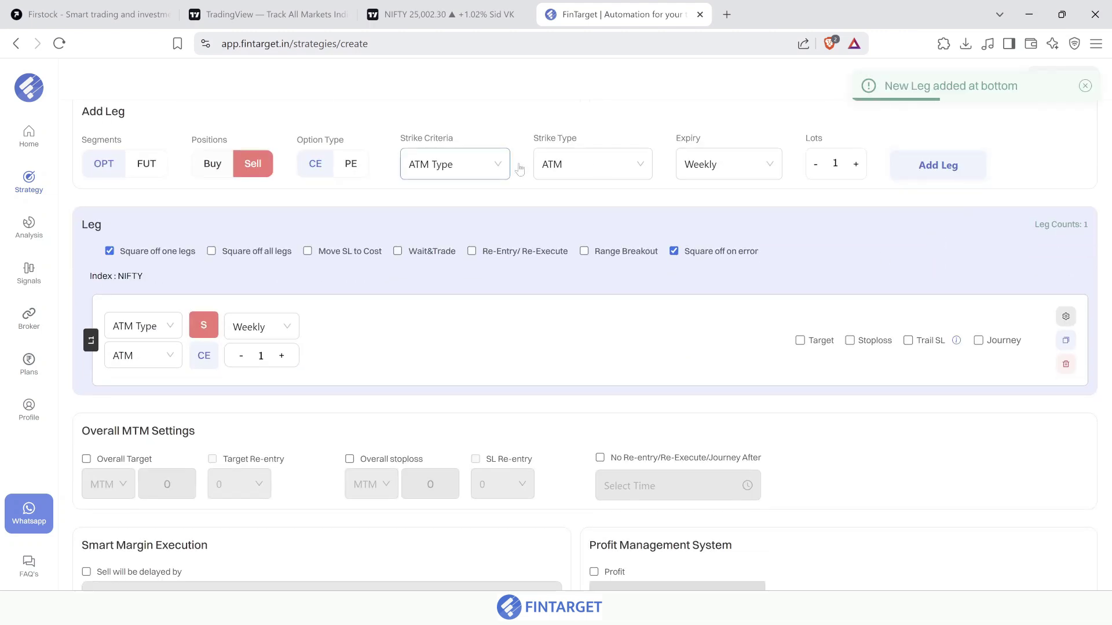
left_click(603, 167)
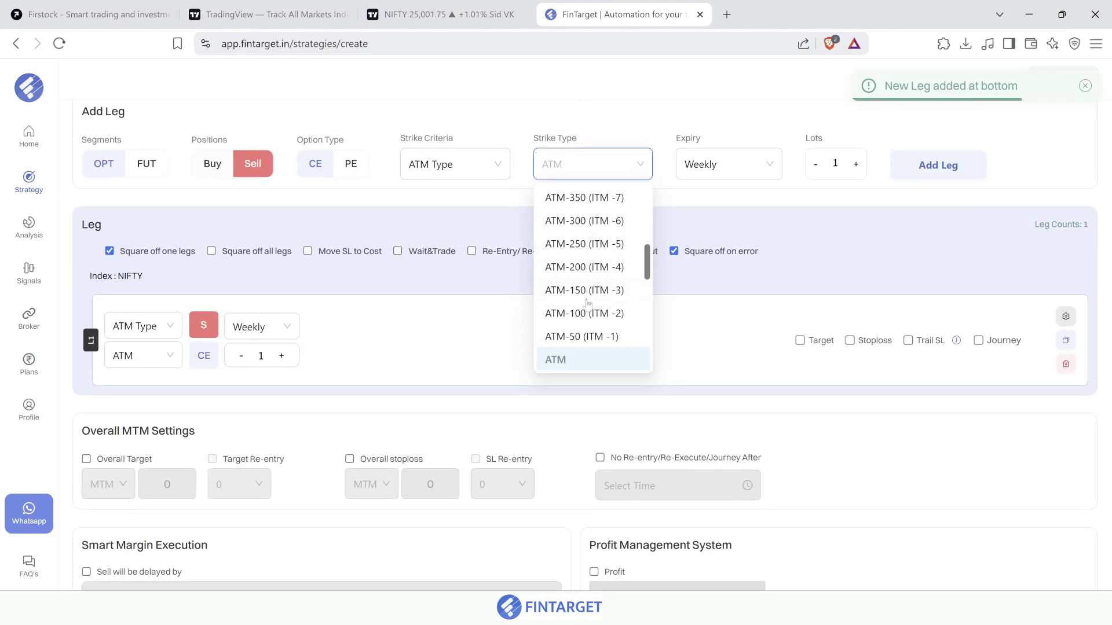
left_click(593, 269)
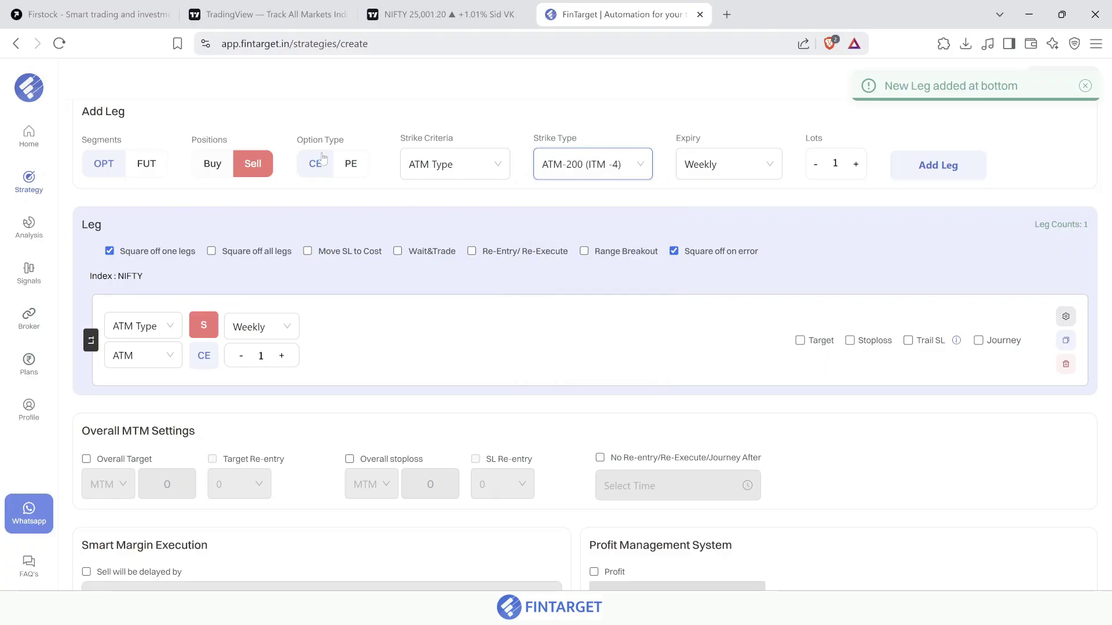
left_click(213, 165)
left_click(934, 173)
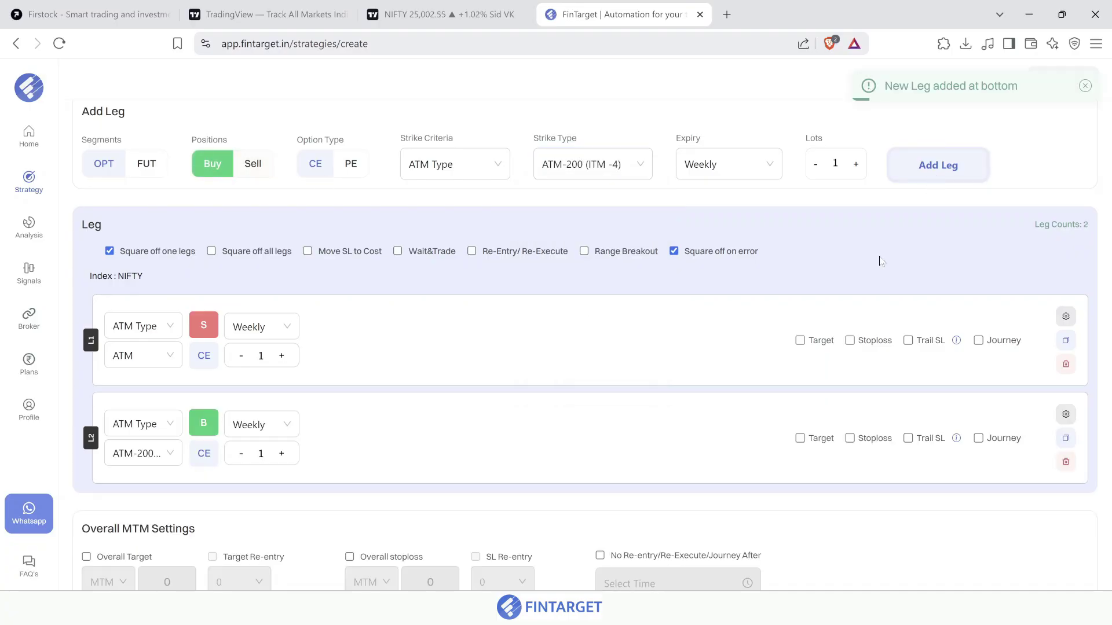
Review the two legs and save the bear spread strategy
scroll(511, 434, "down", 5)
scroll(512, 434, "up", 2)
scroll(512, 434, "down", 2)
scroll(640, 454, "up", 4)
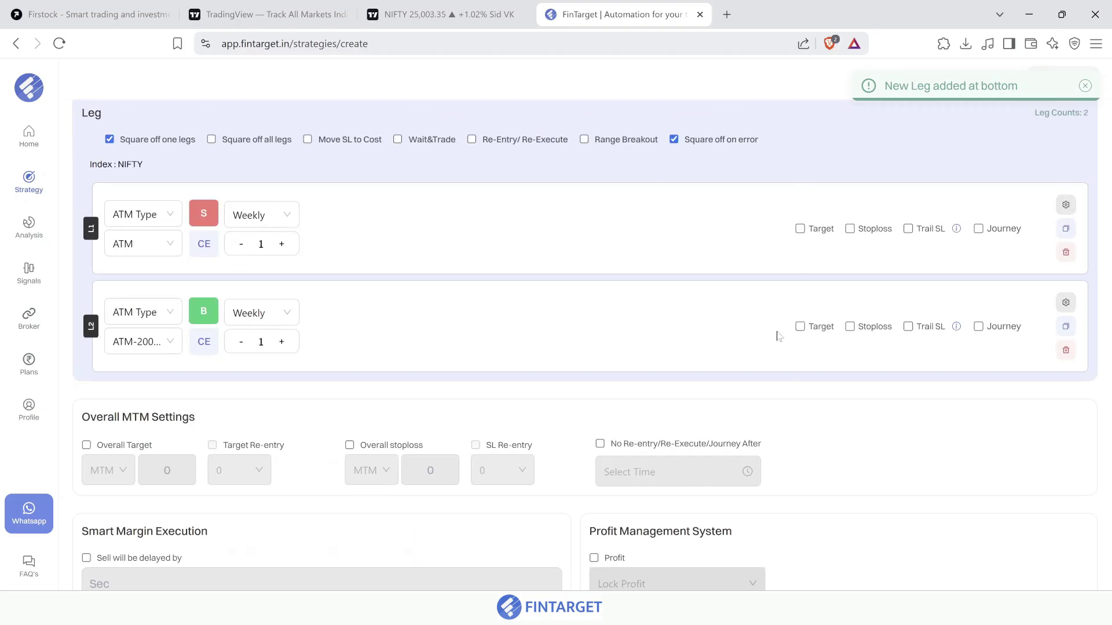
scroll(763, 416, "down", 4)
left_click(588, 559)
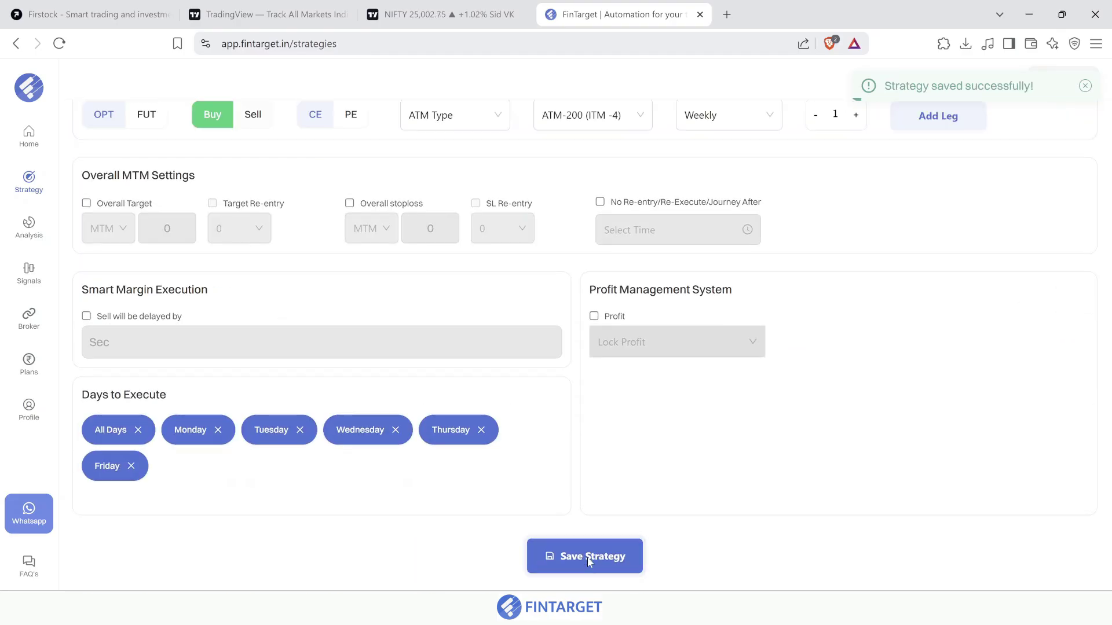
Create a TradingView signal for the new bear spread strategy and set up its execution through the live Firstock broker account
left_click(977, 325)
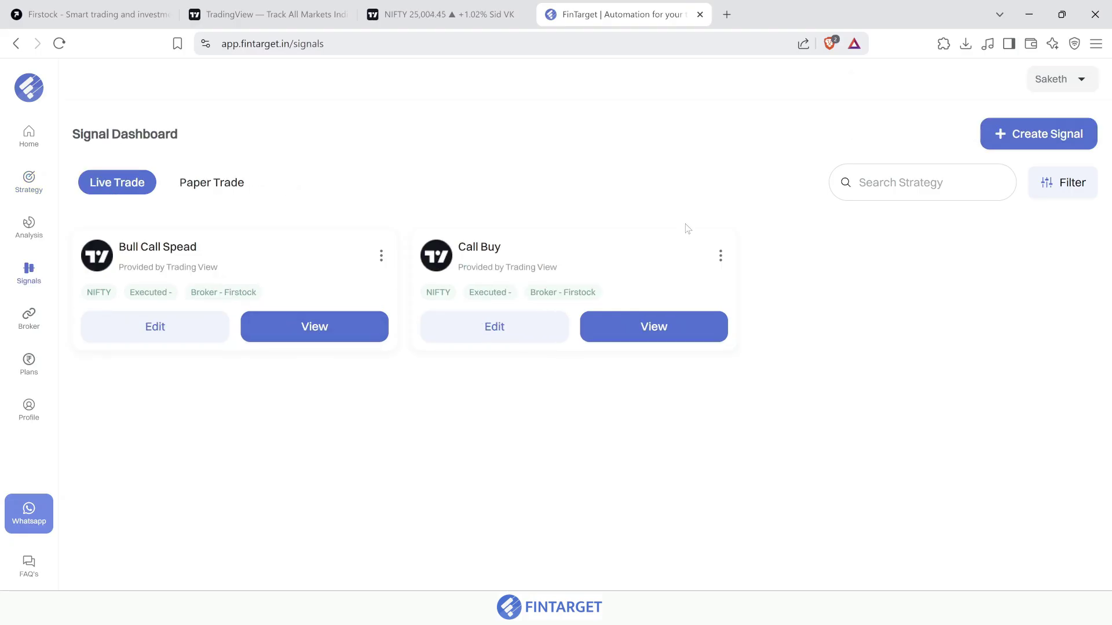
left_click(1041, 148)
right_click(243, 236)
left_click(214, 253)
left_click(207, 220)
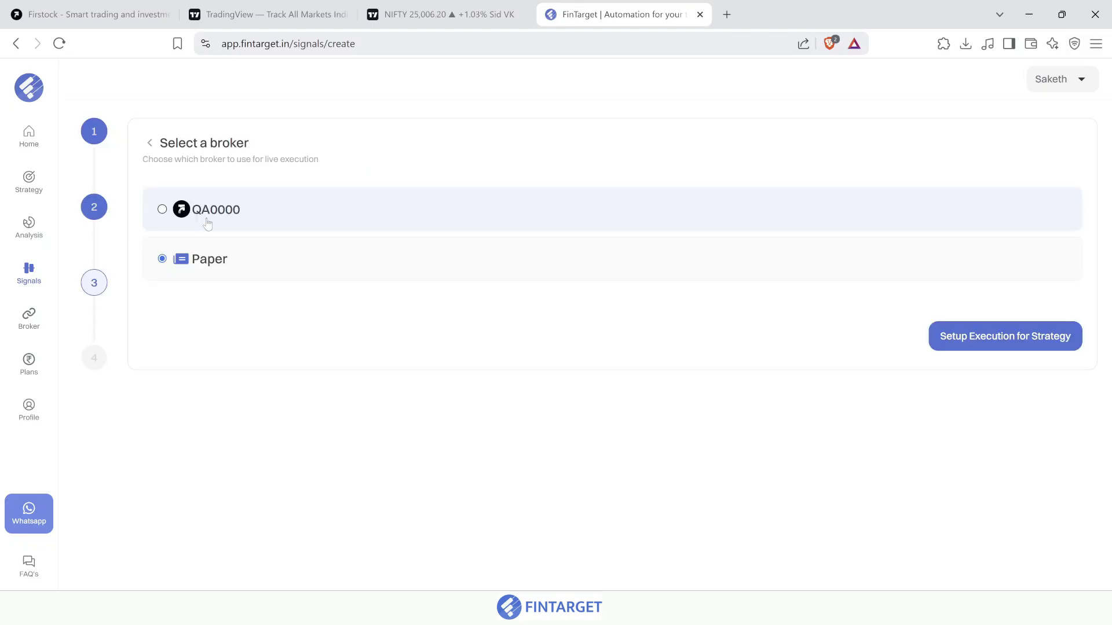
left_click(247, 227)
left_click(964, 346)
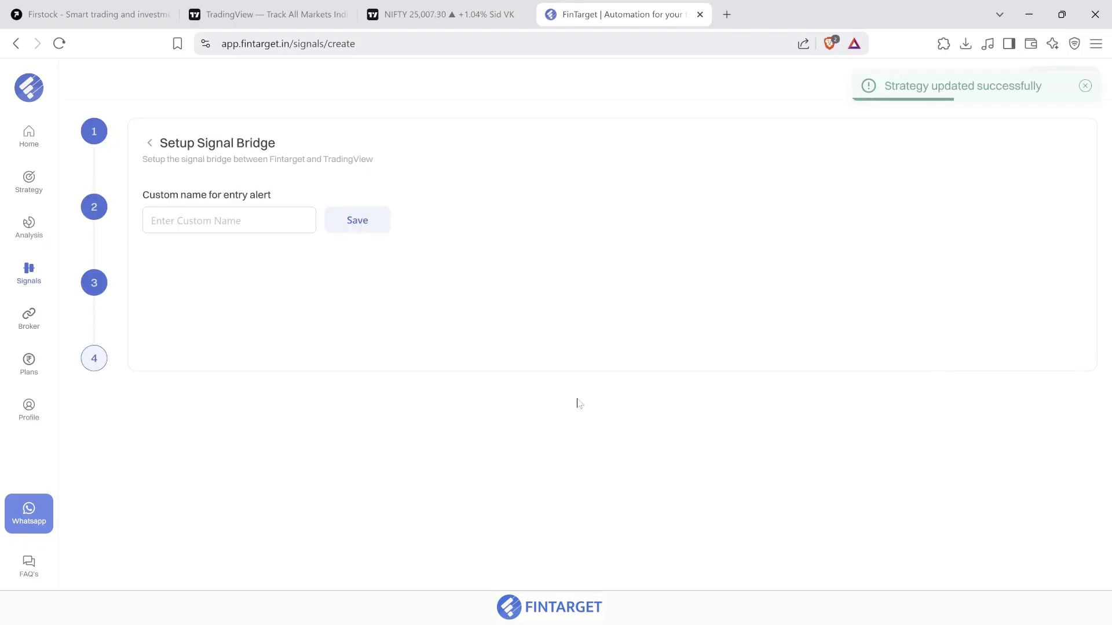
Name the signal's entry alert "MA Crossover" and save the name
left_click(249, 222)
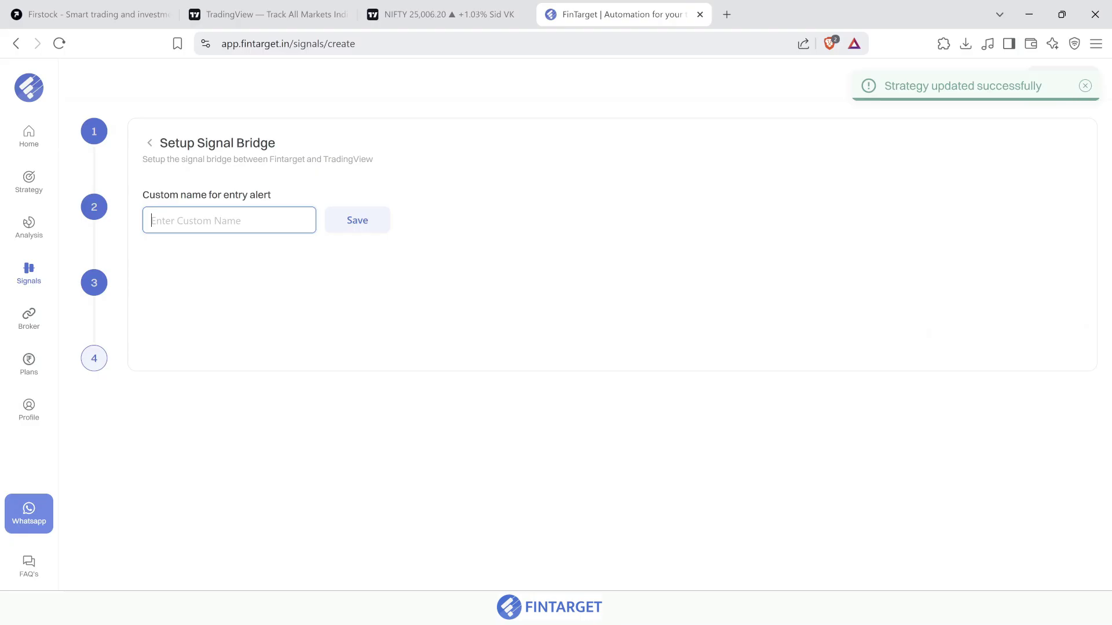
type("MA Crossover")
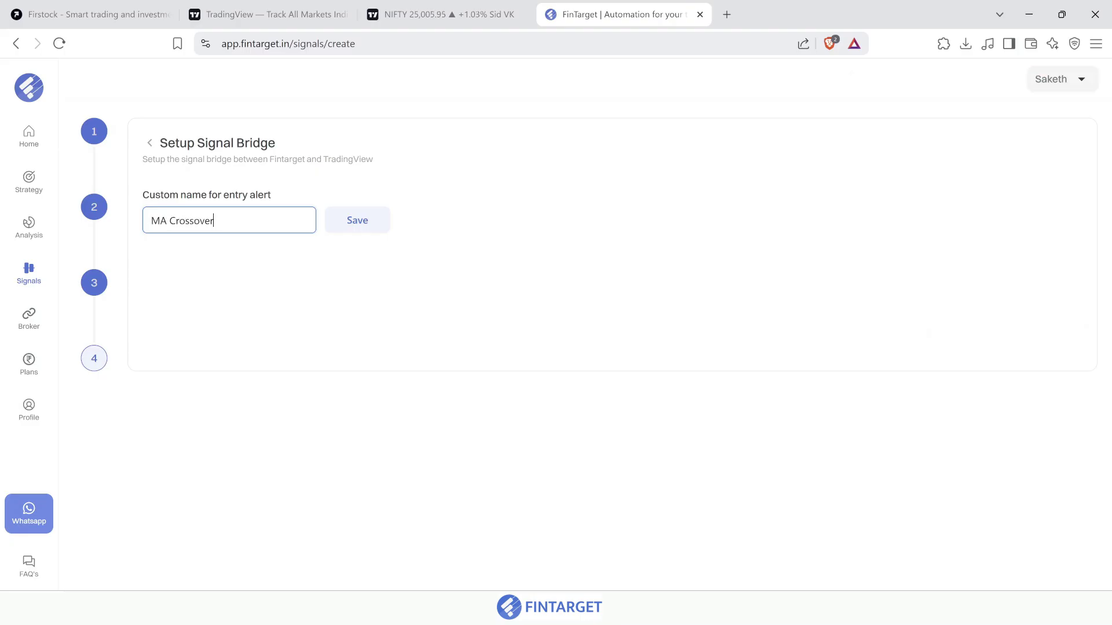
left_click(340, 227)
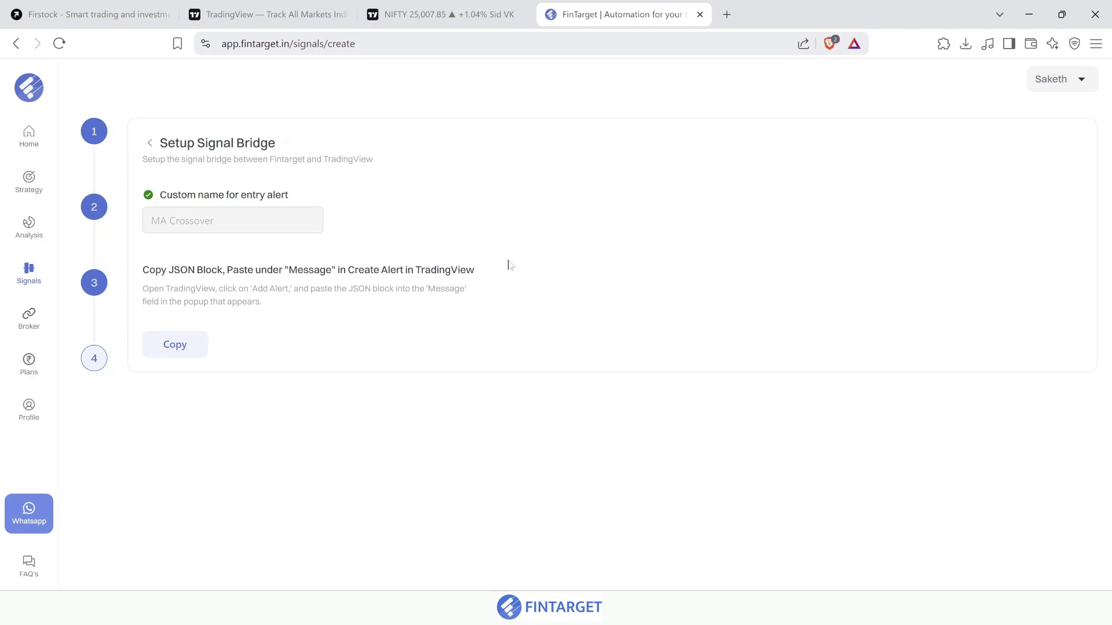
Switch to the TradingView chart and undo the brush stroke
left_click(440, 14)
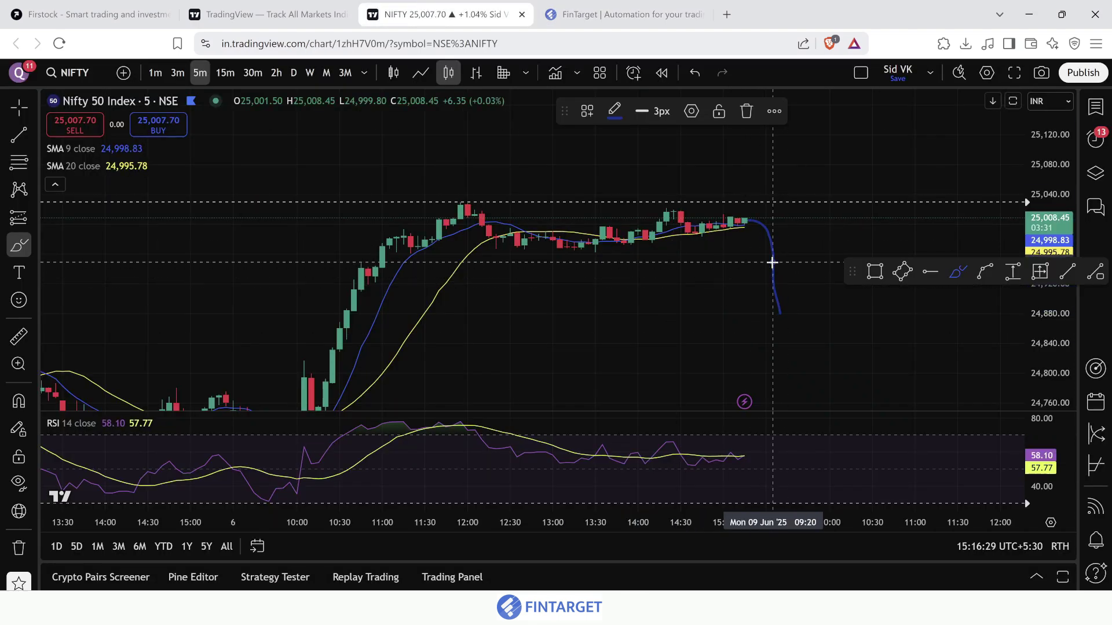
key("ctrl+z")
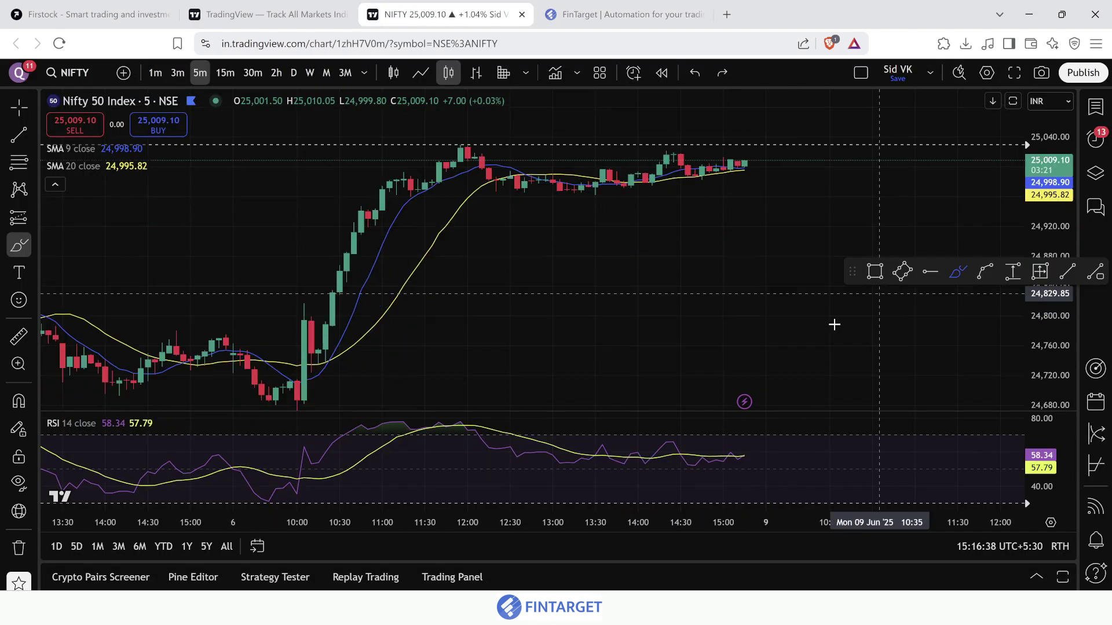
Start a new NIFTY alert with the condition SMA (9, close) Crossing Down SMA (20, close)
left_click(634, 73)
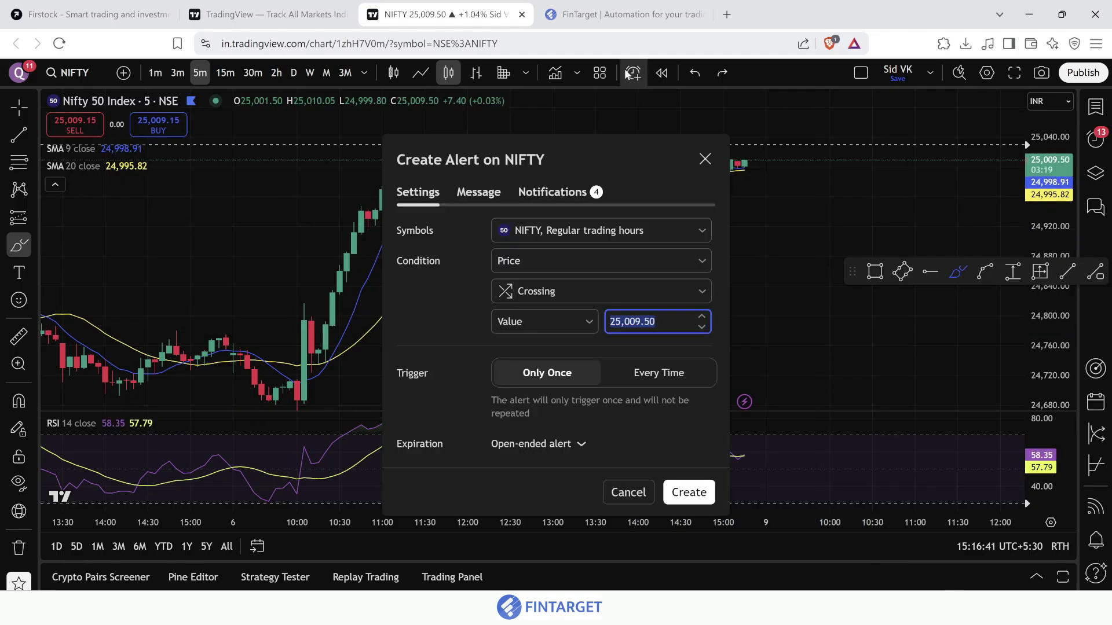
right_click(527, 259)
key("Escape")
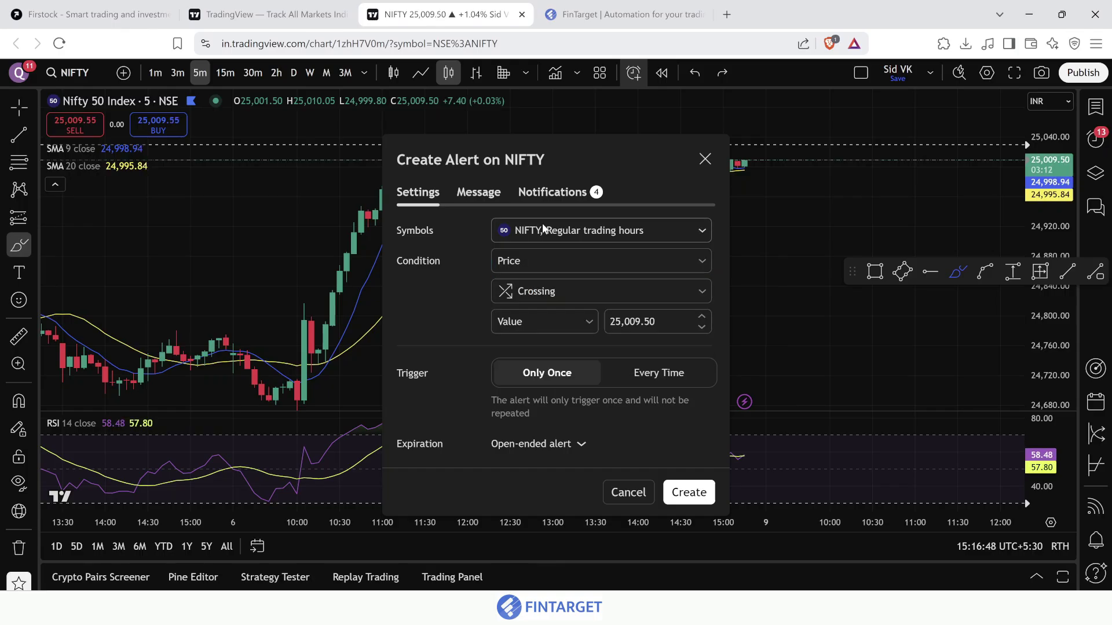
left_click(600, 261)
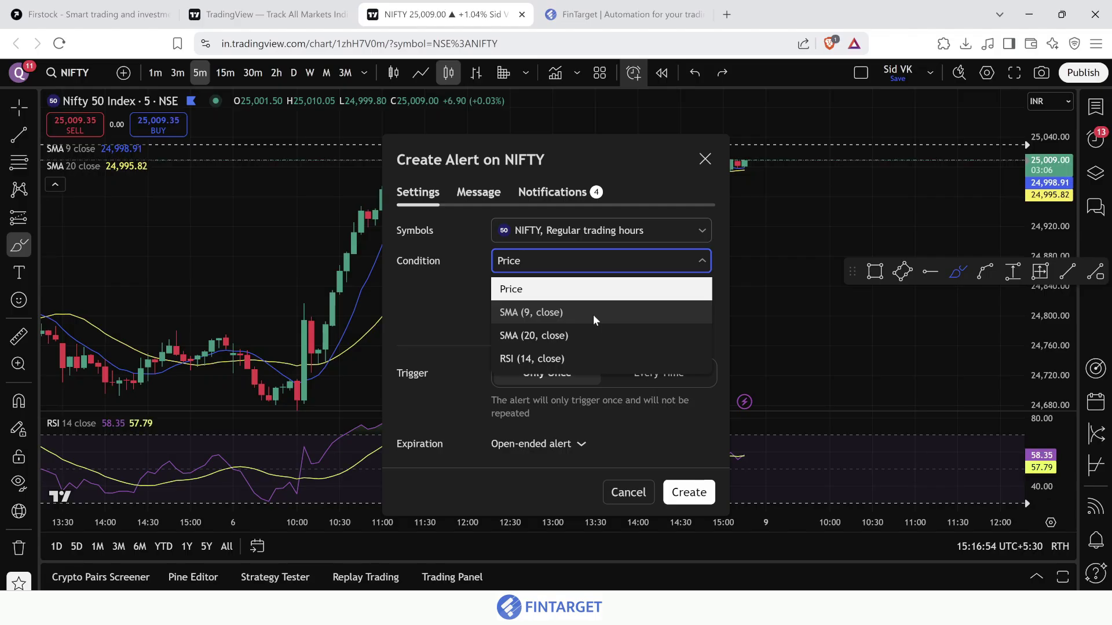
left_click(540, 315)
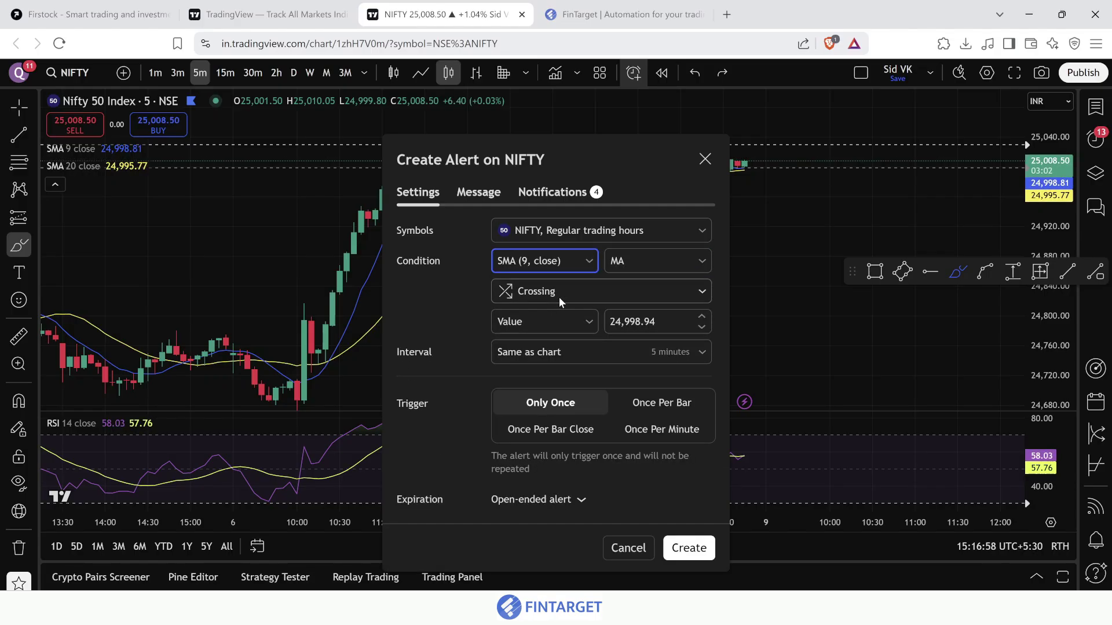
left_click(558, 298)
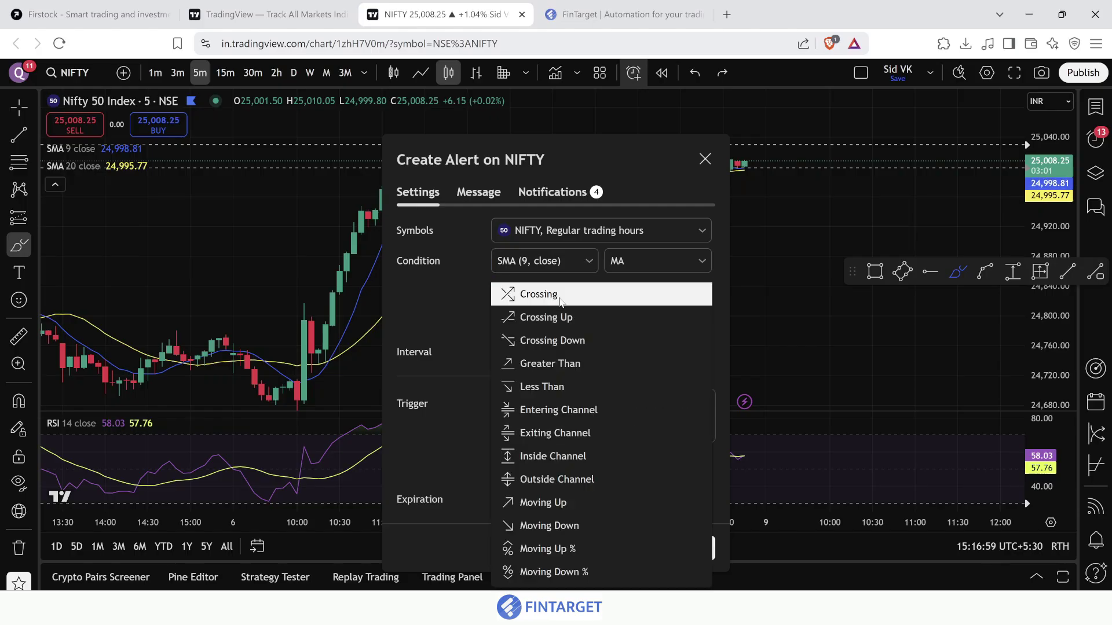
left_click(558, 344)
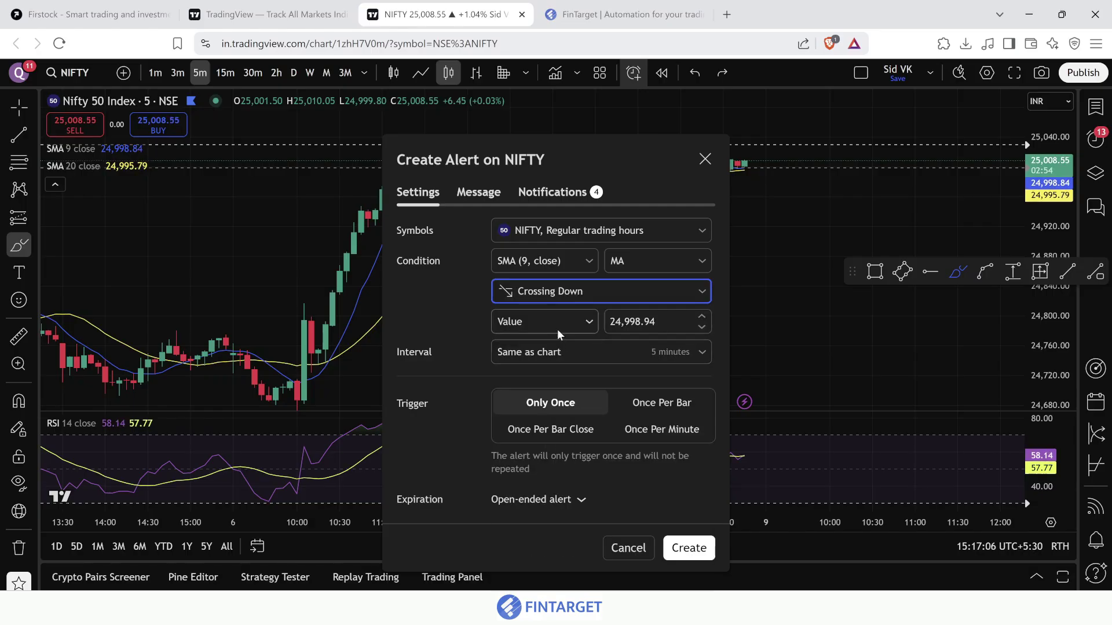
left_click(557, 328)
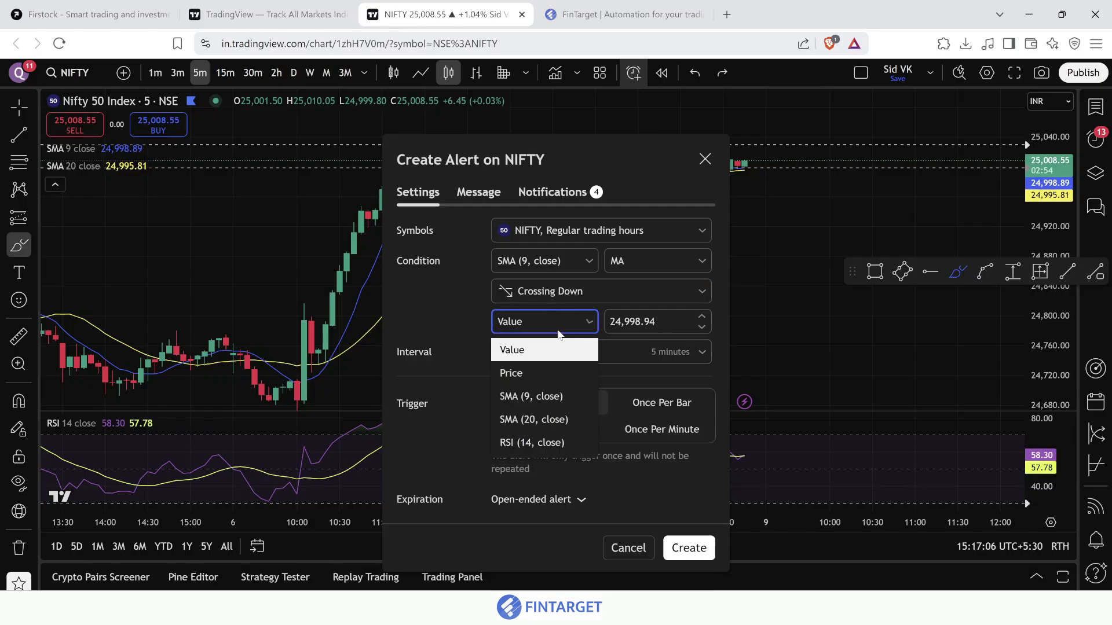
left_click(544, 415)
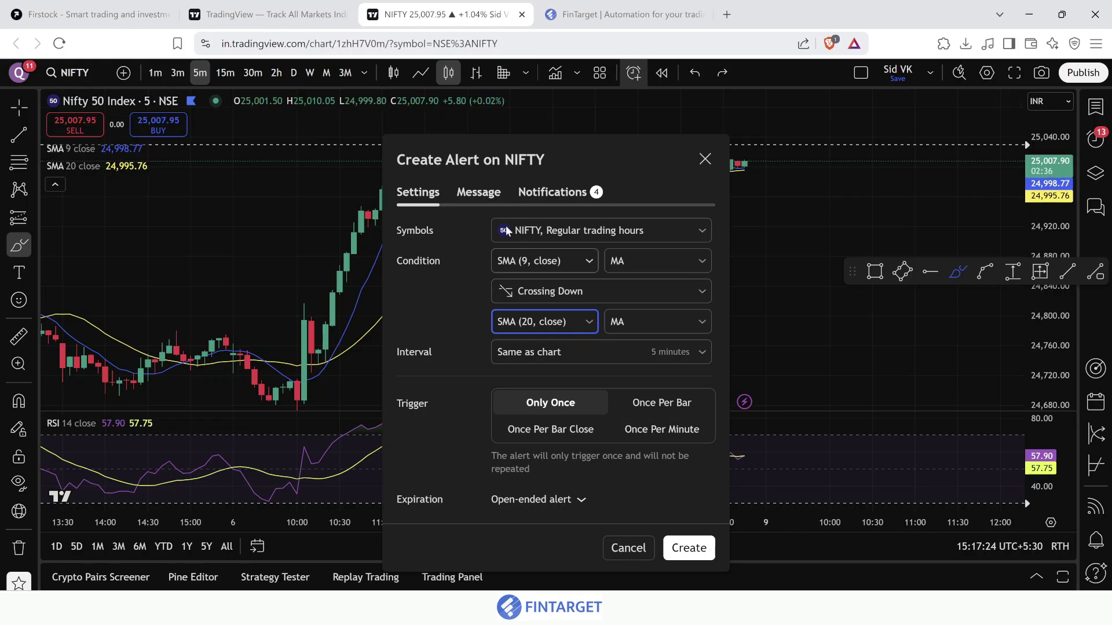
Copy the entry alert's JSON block from FinTarget and replace the TradingView alert's message with it
left_click(479, 191)
left_click(623, 14)
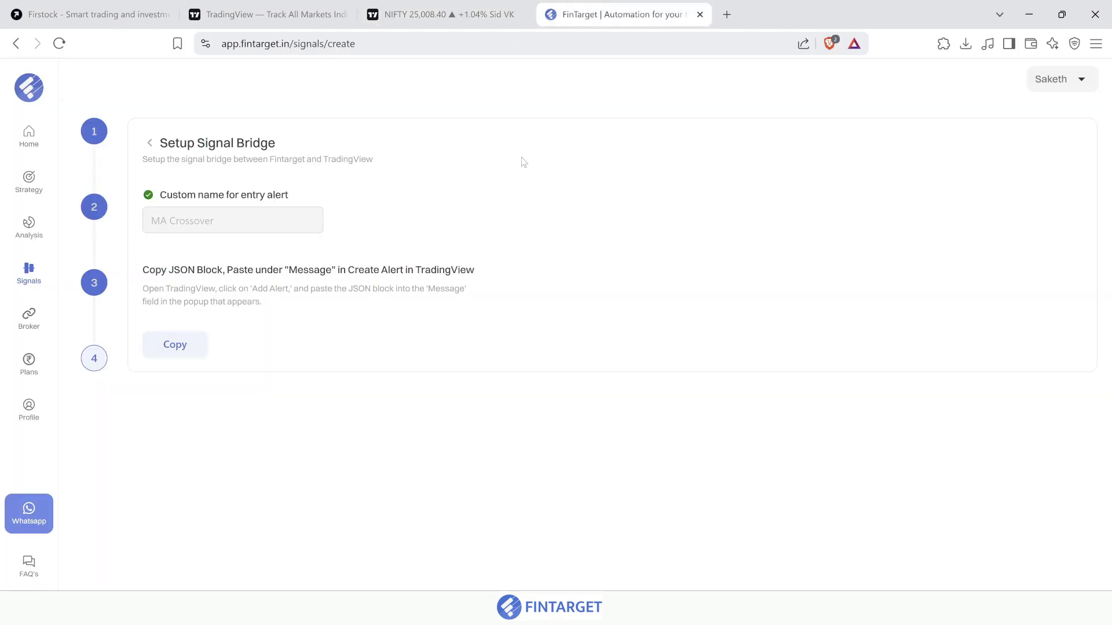
left_click(198, 343)
left_click(440, 13)
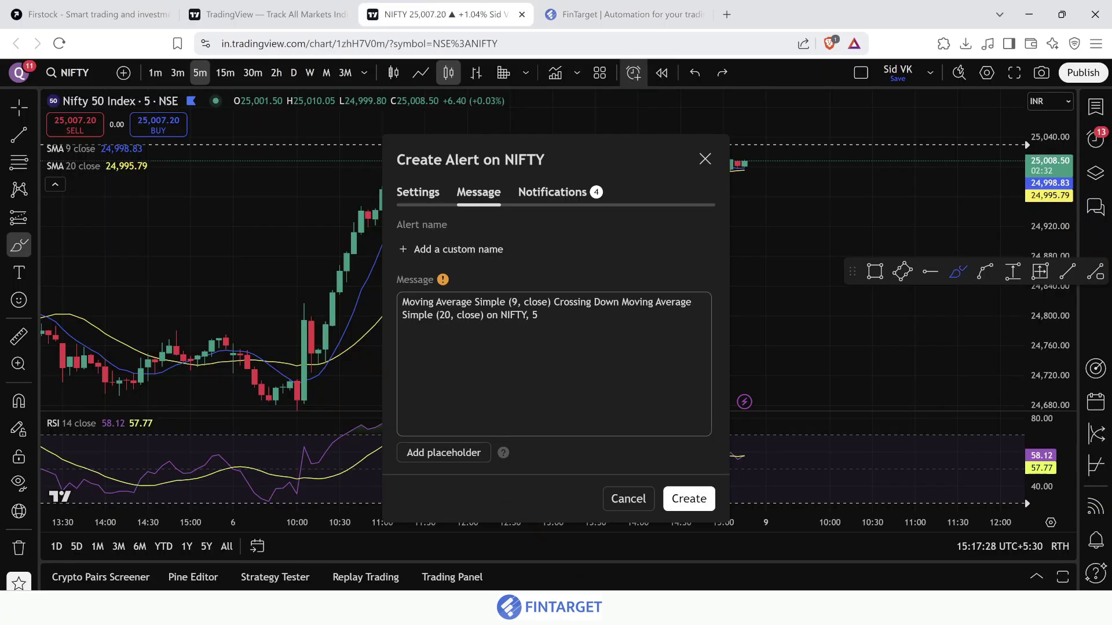
key("ctrl+a")
key("ctrl+v")
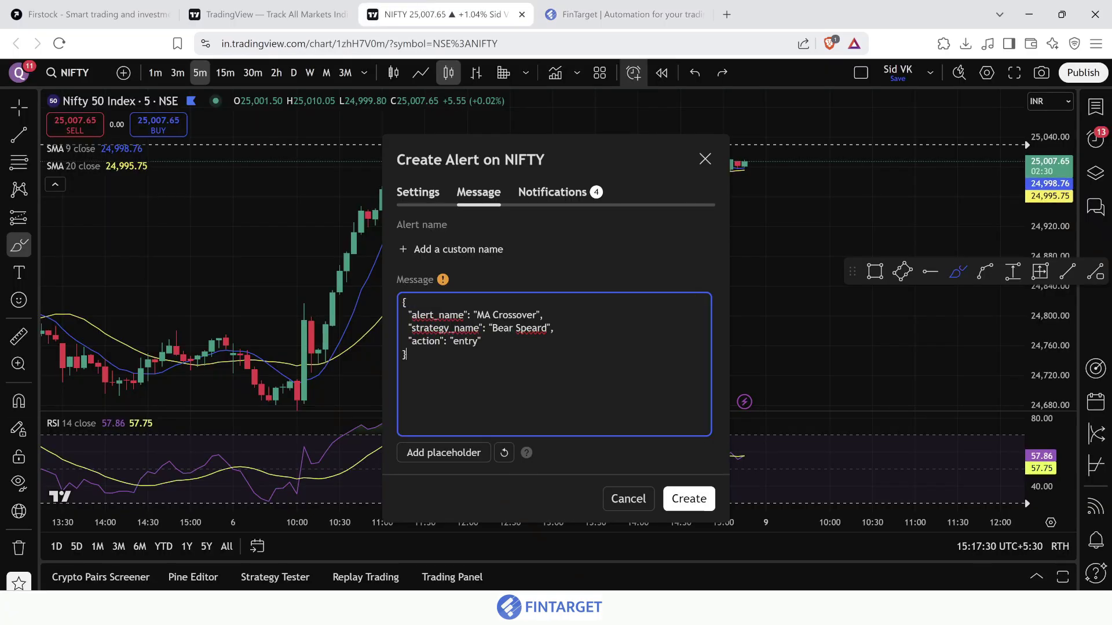
Mark the JSON as pasted in FinTarget, copy the entry webhook URL into the TradingView alert's notification settings, and create the alert
left_click(571, 8)
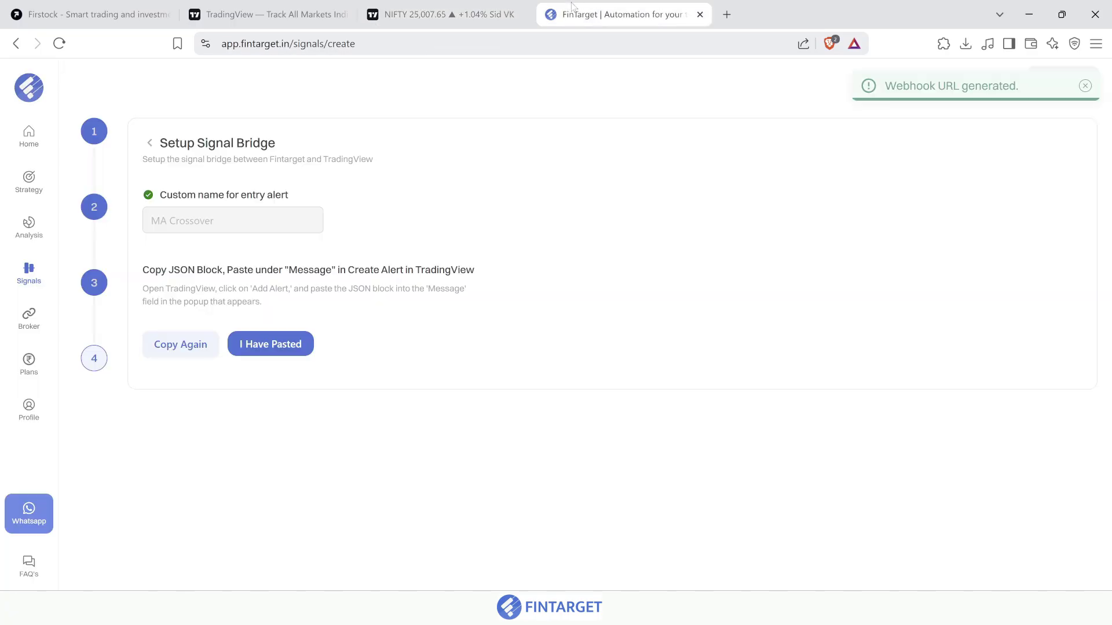
left_click(280, 351)
left_click(197, 409)
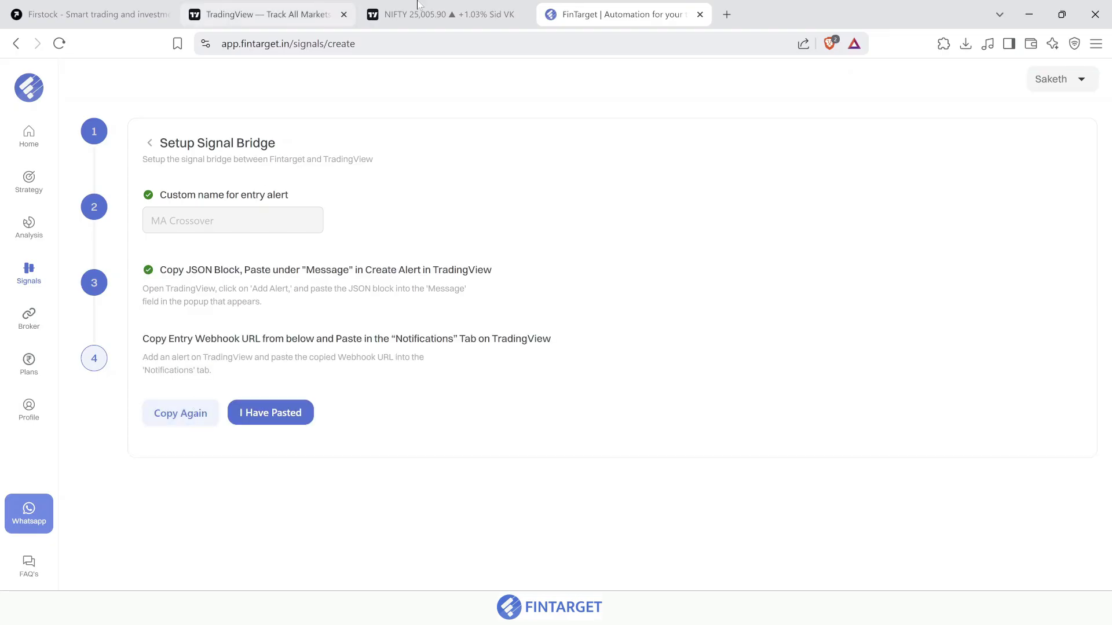
left_click(440, 14)
left_click(562, 192)
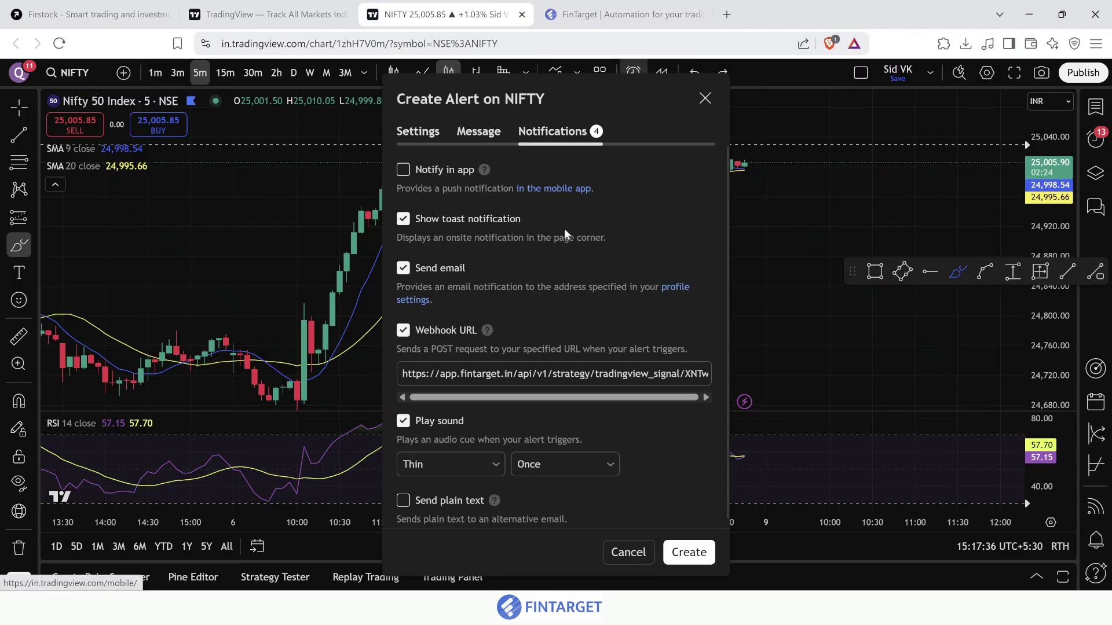
triple_click(554, 373)
key("ctrl+v")
left_click(691, 559)
Confirm in FinTarget that the entry webhook is pasted, and add an optional exit alert named "MA Exit"
left_click(581, 6)
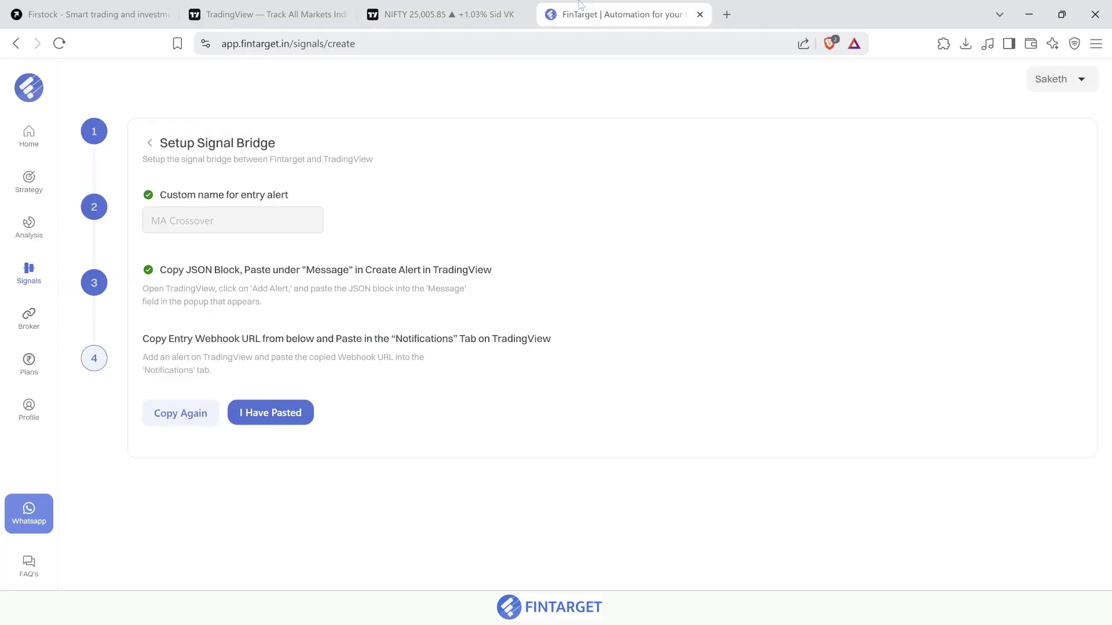
left_click(275, 413)
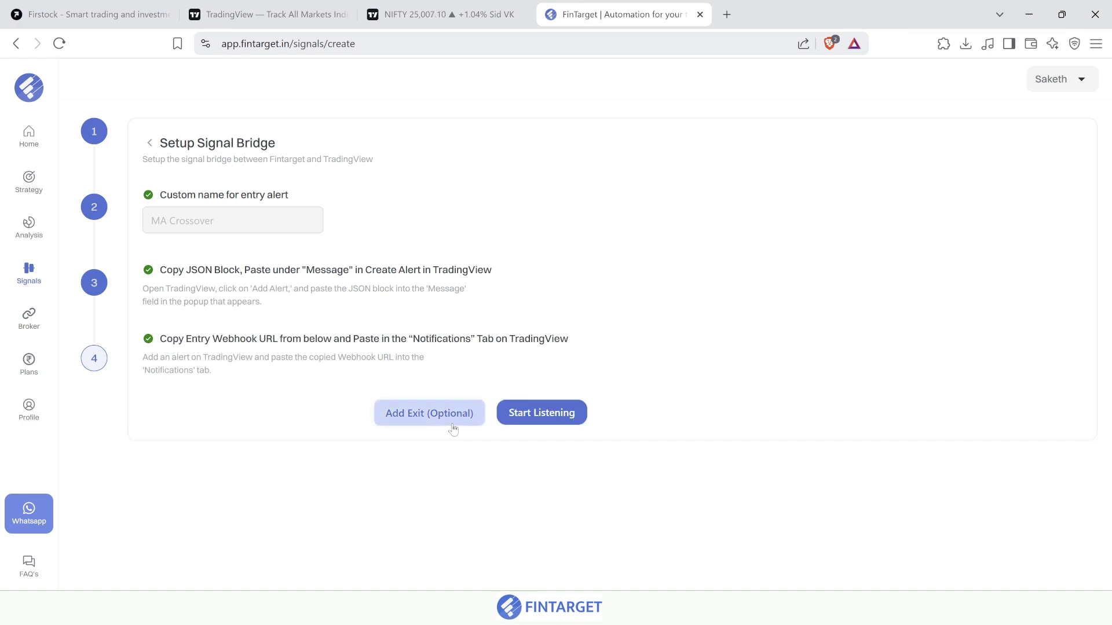
left_click(429, 413)
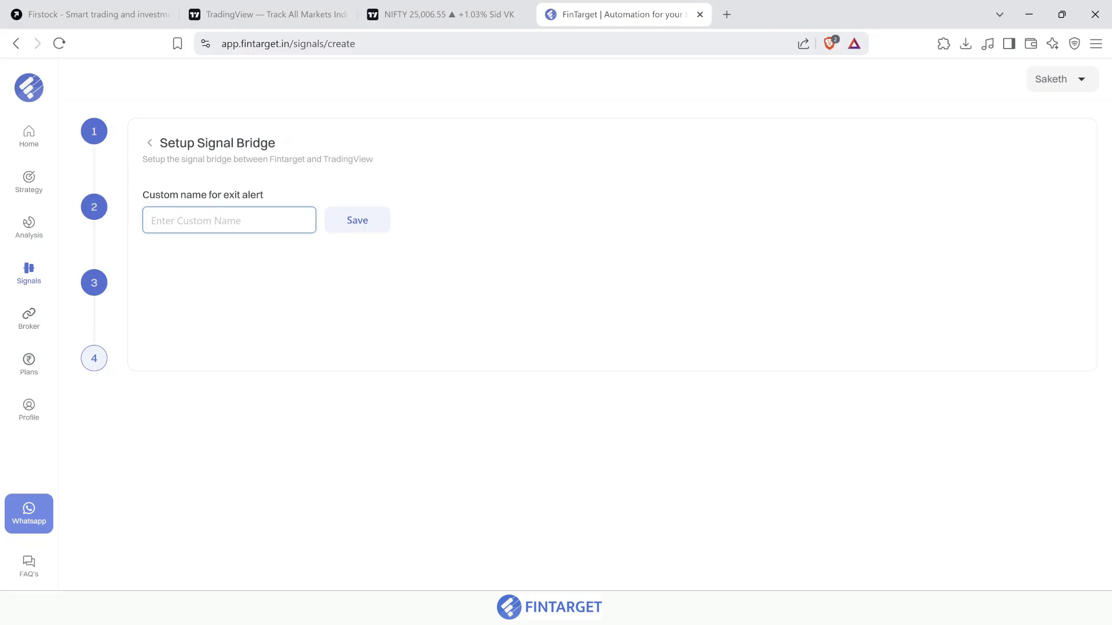
type("MA Exit")
left_click(337, 227)
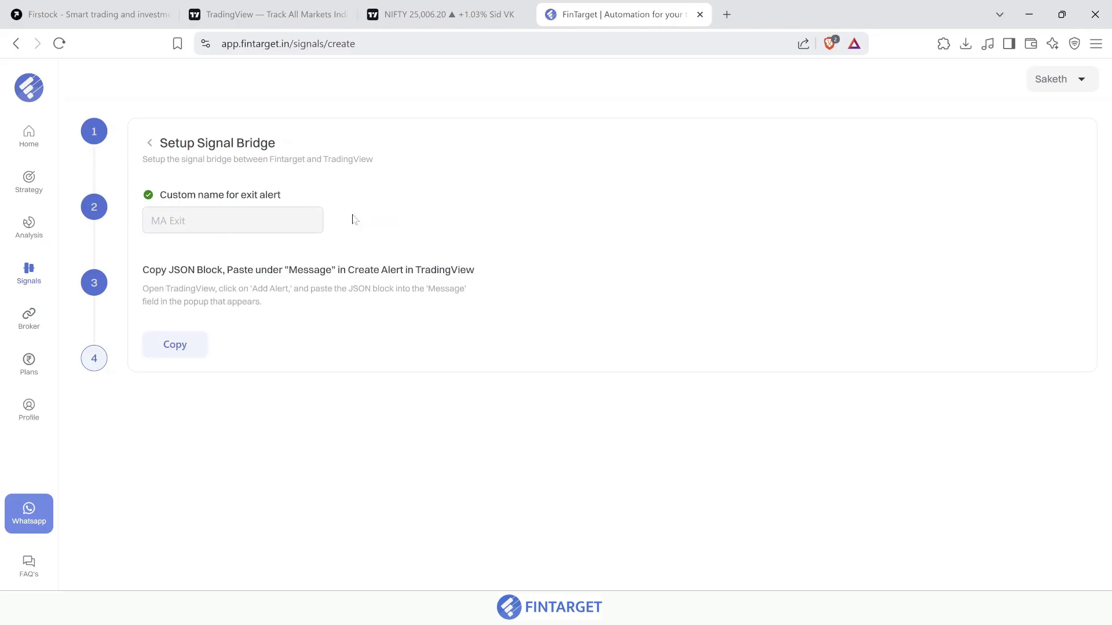
In TradingView, start another NIFTY alert with the condition SMA (9, close) Crossing Up SMA (20, close)
left_click(482, 4)
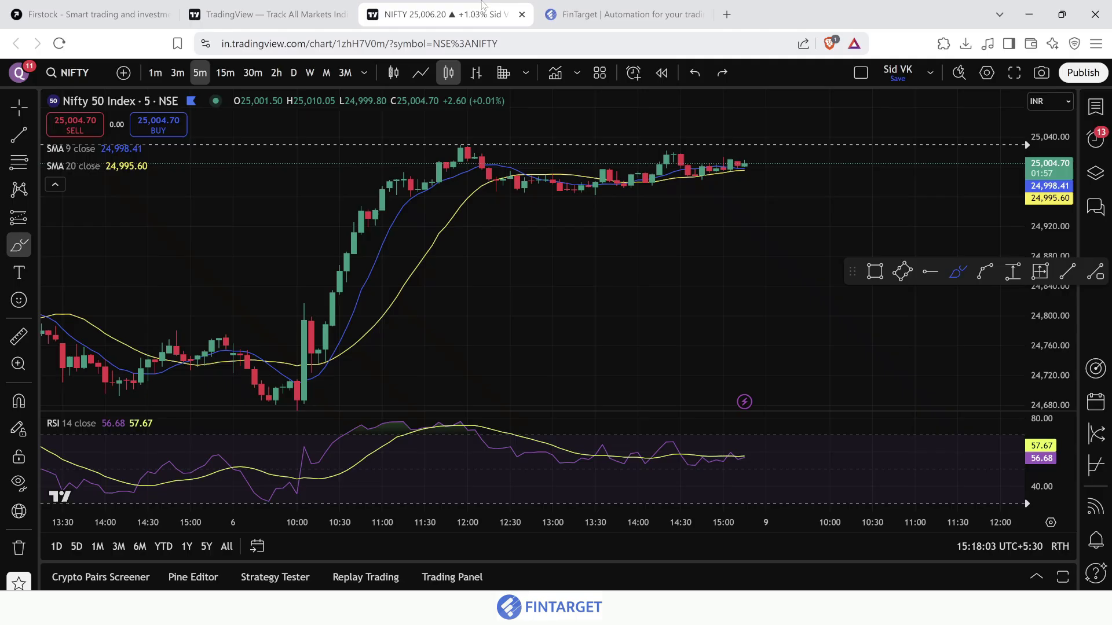
left_click(633, 72)
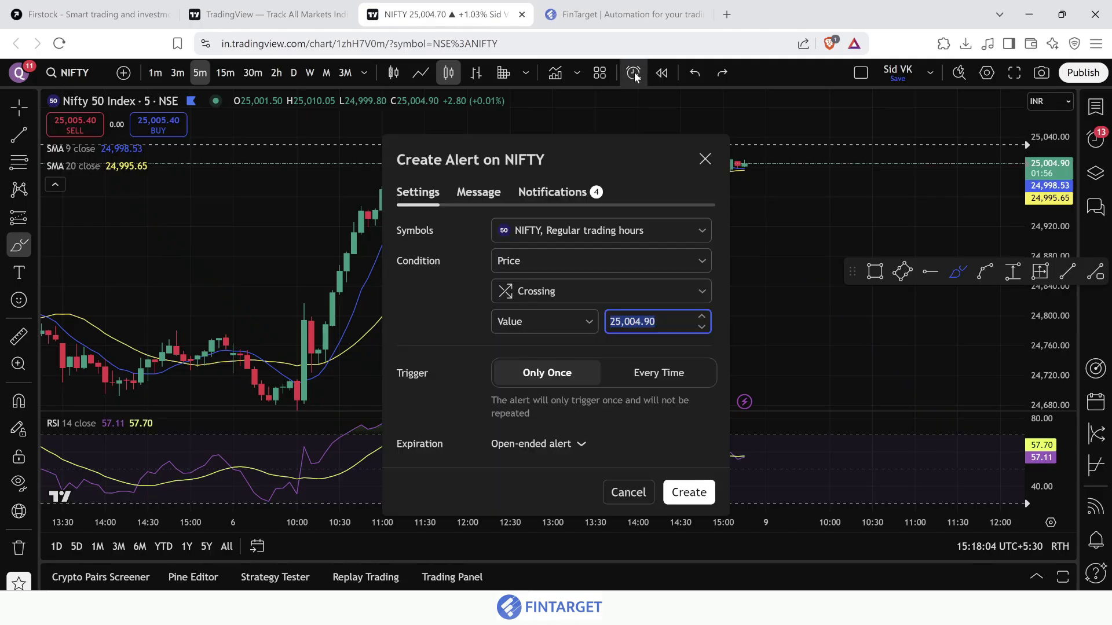
left_click(609, 262)
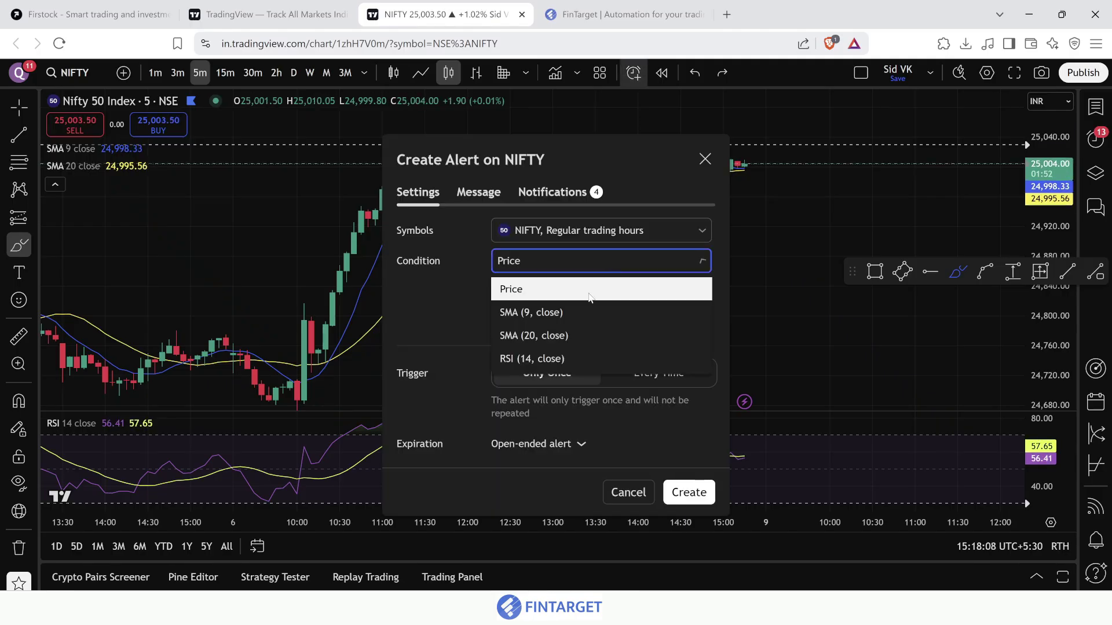
left_click(572, 312)
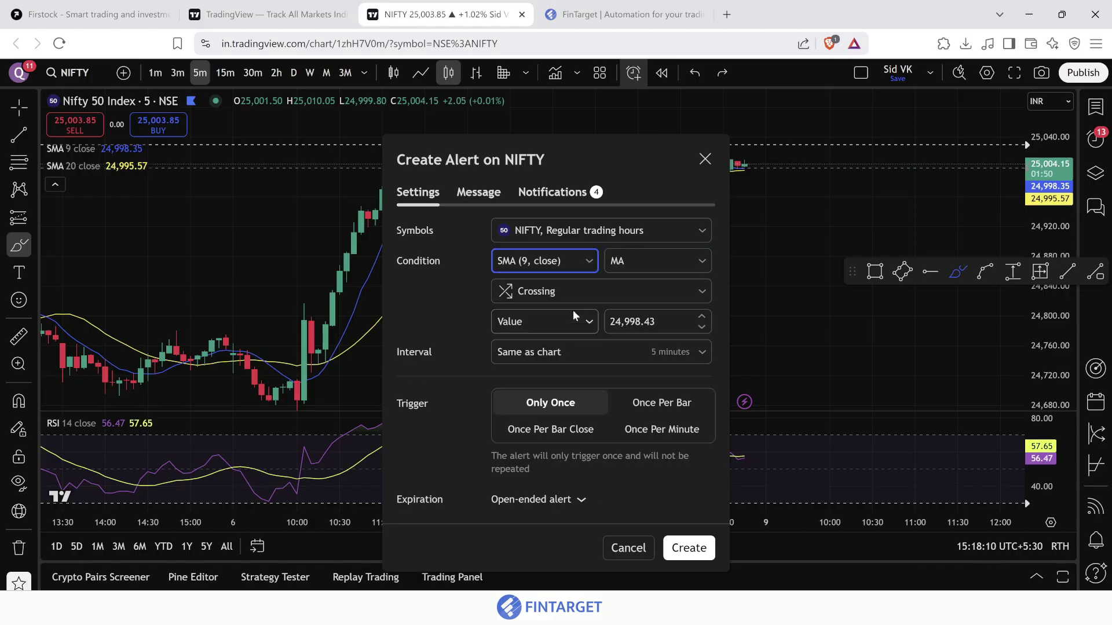
left_click(588, 294)
left_click(578, 322)
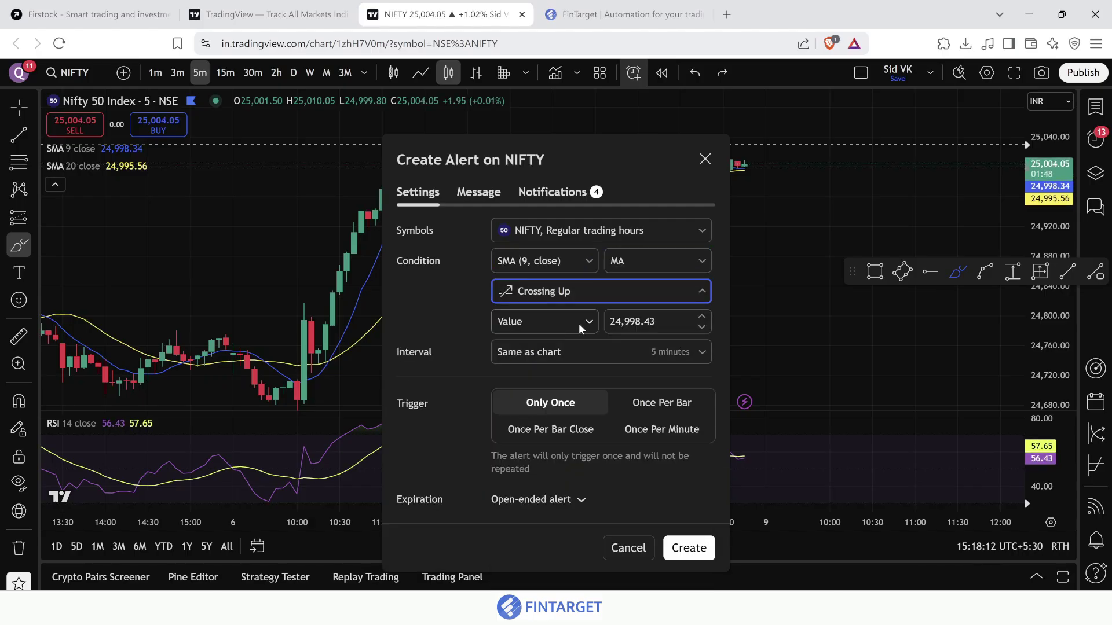
left_click(542, 333)
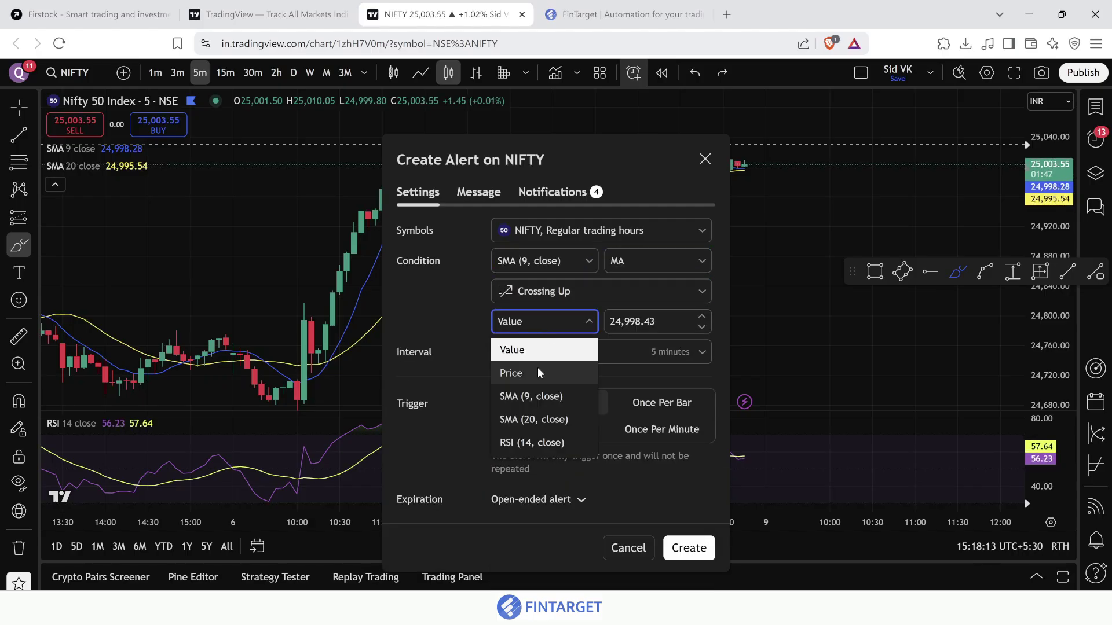
left_click(532, 415)
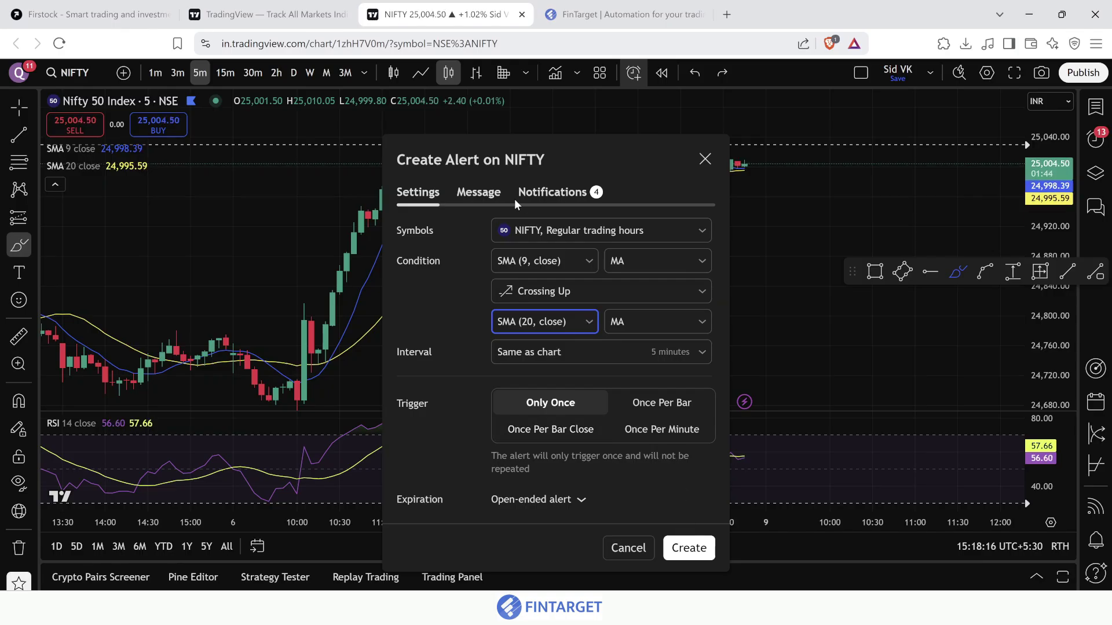
Replace the crossing-up alert's message with the exit JSON block copied from FinTarget
left_click(472, 193)
left_click(649, 9)
left_click(194, 350)
left_click(440, 14)
left_click(535, 315)
key("ctrl+a")
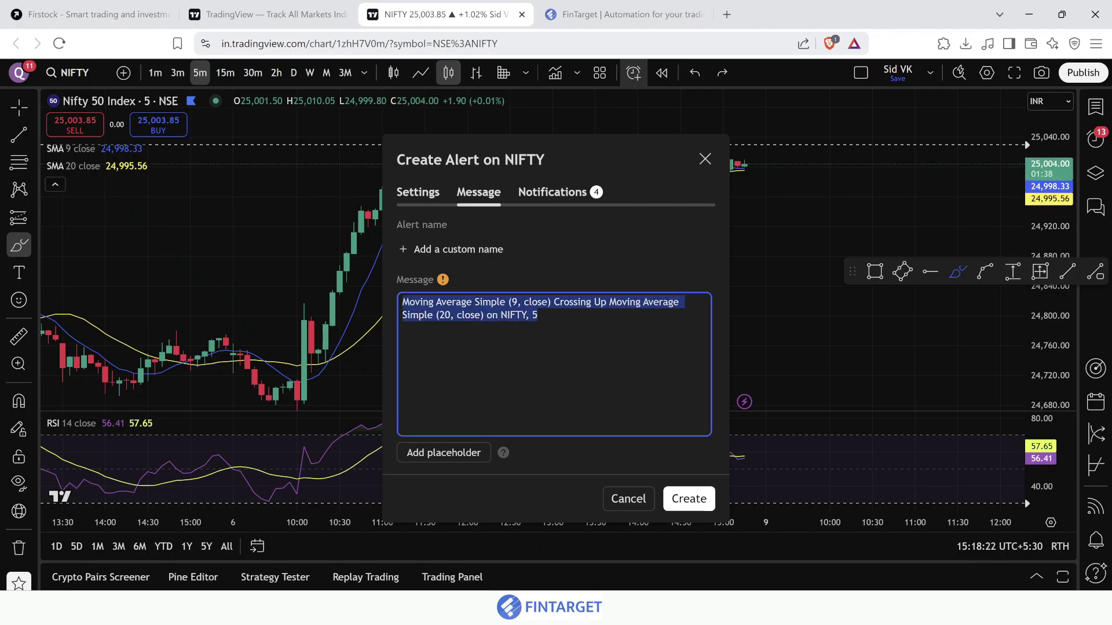
key("ctrl+v")
Mark the exit JSON as pasted in FinTarget, replace the TradingView alert's webhook URL with the copied exit URL, and create the alert
left_click(548, 200)
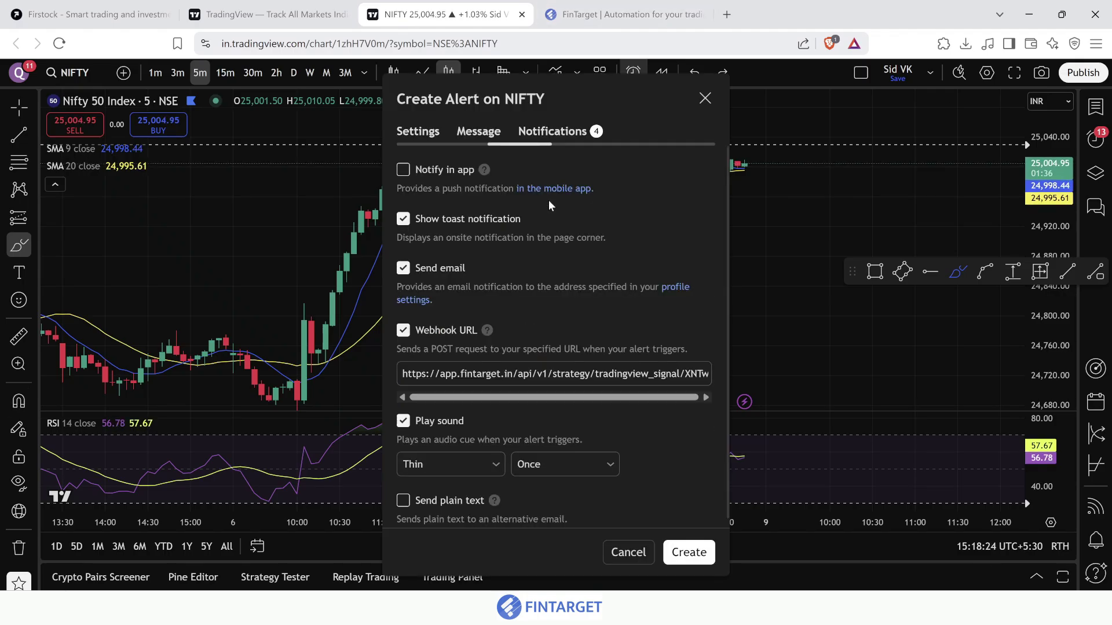
left_click(622, 14)
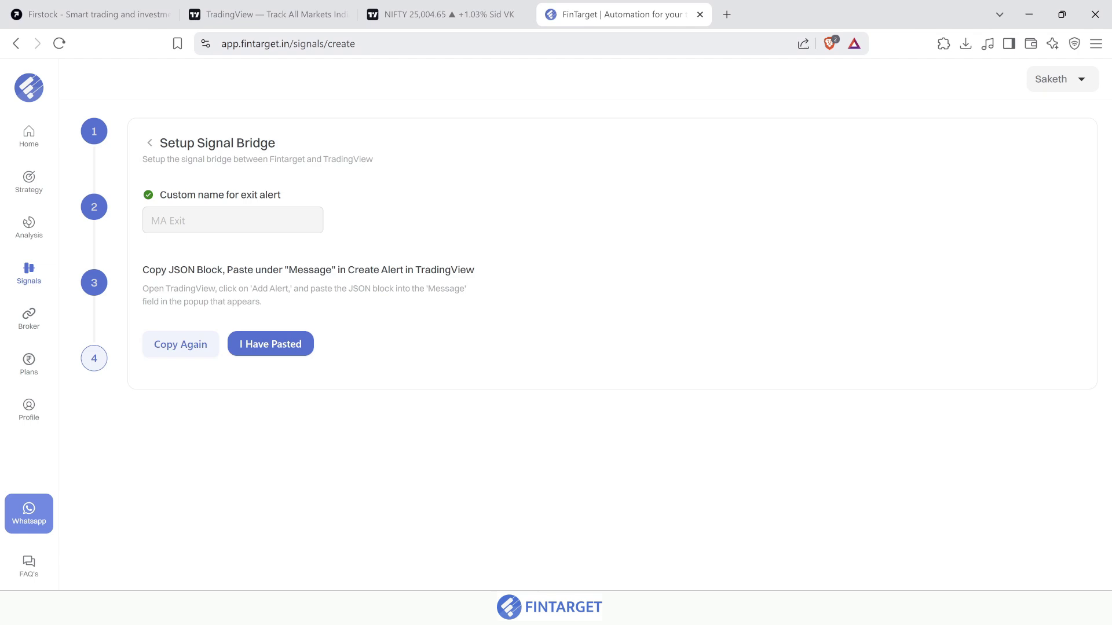
left_click(263, 345)
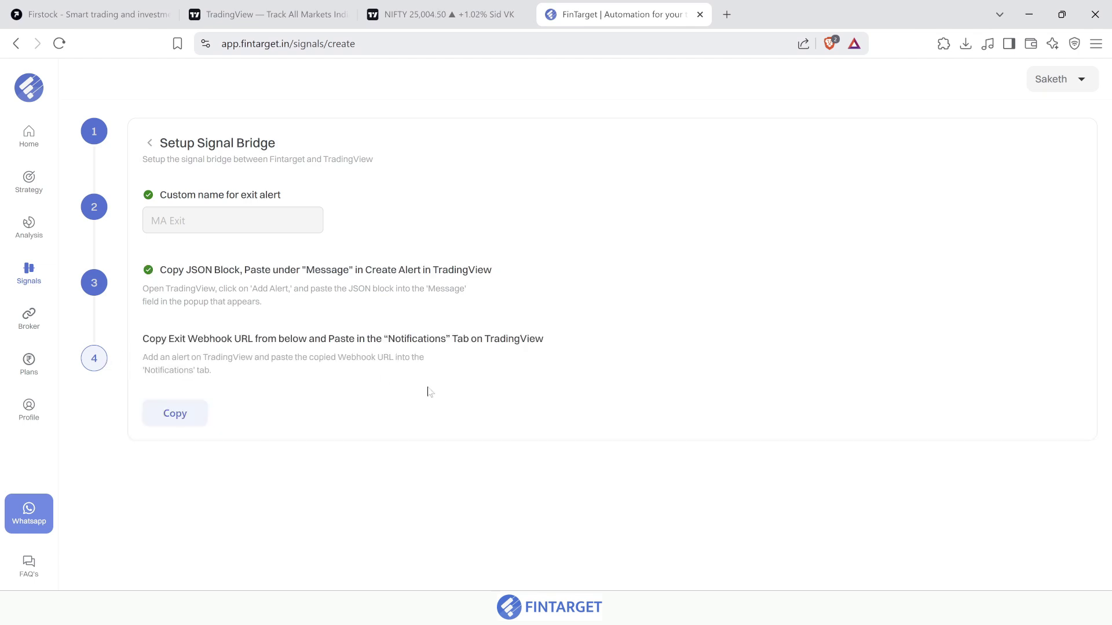
left_click(185, 417)
left_click(425, 5)
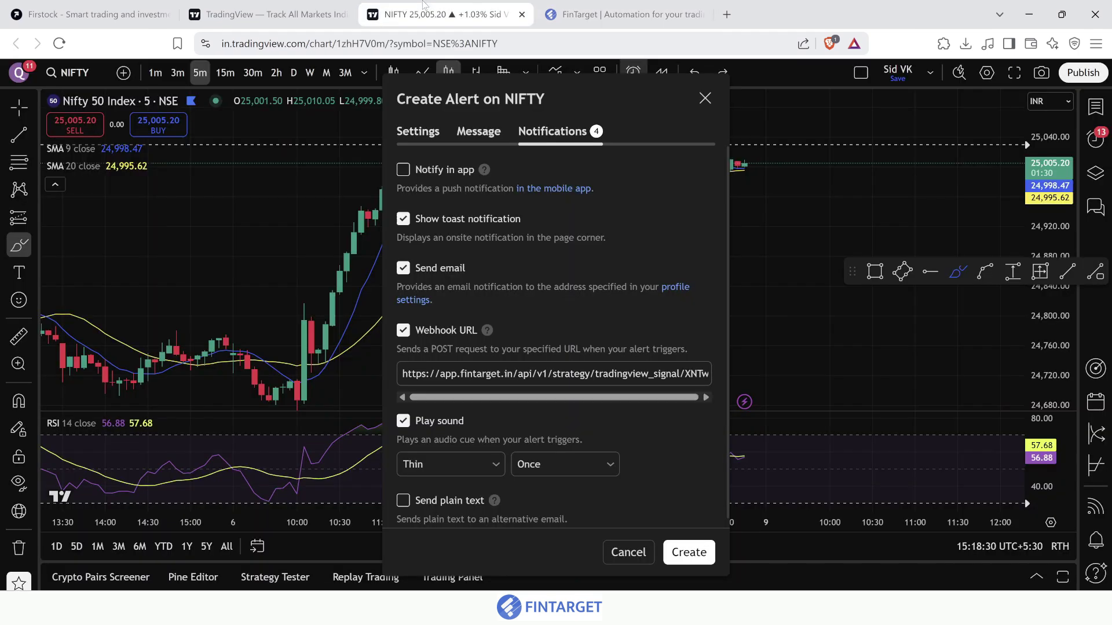
double_click(572, 373)
key("ctrl+a")
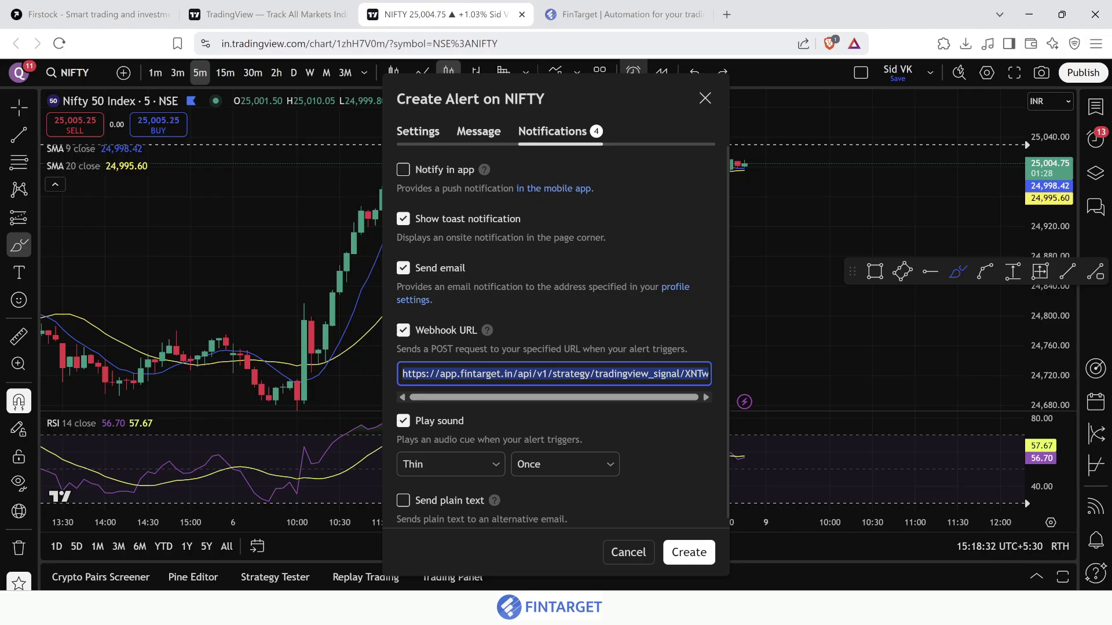
key("ctrl+v")
left_click(688, 551)
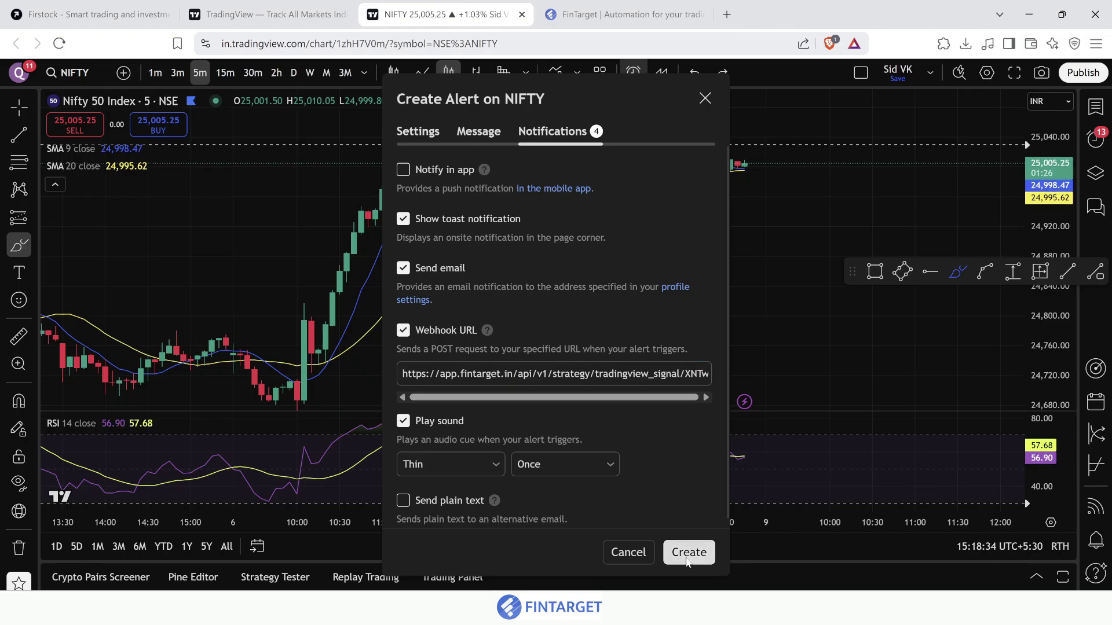
Confirm the exit webhook in FinTarget, start listening for the bear spread signal, and open the home dashboard
left_click(605, 6)
left_click(273, 414)
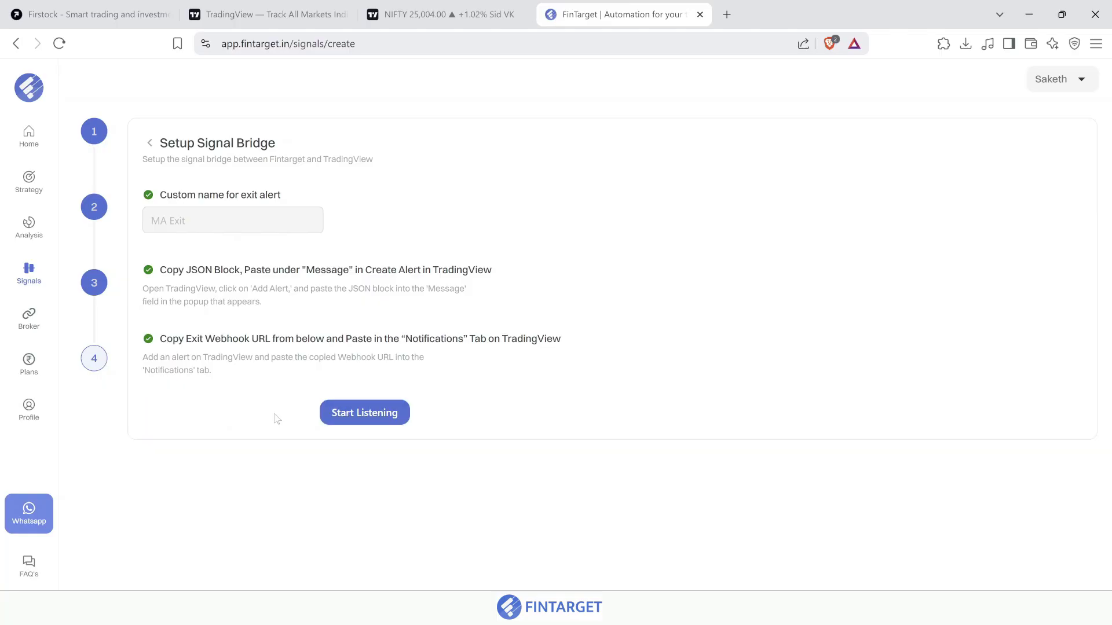
left_click(345, 413)
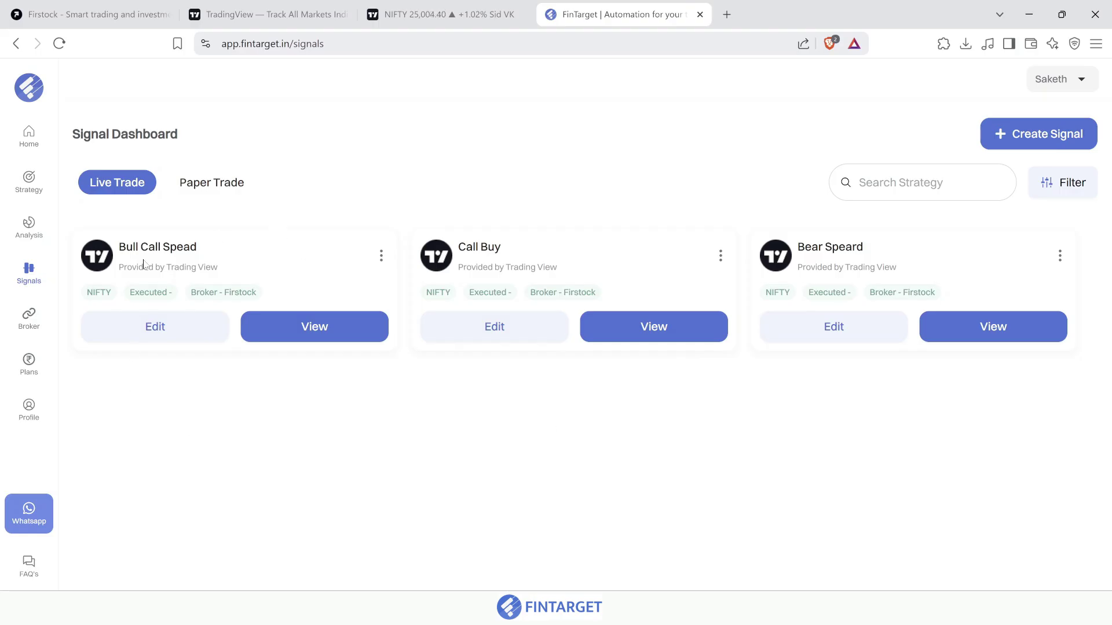
left_click(29, 136)
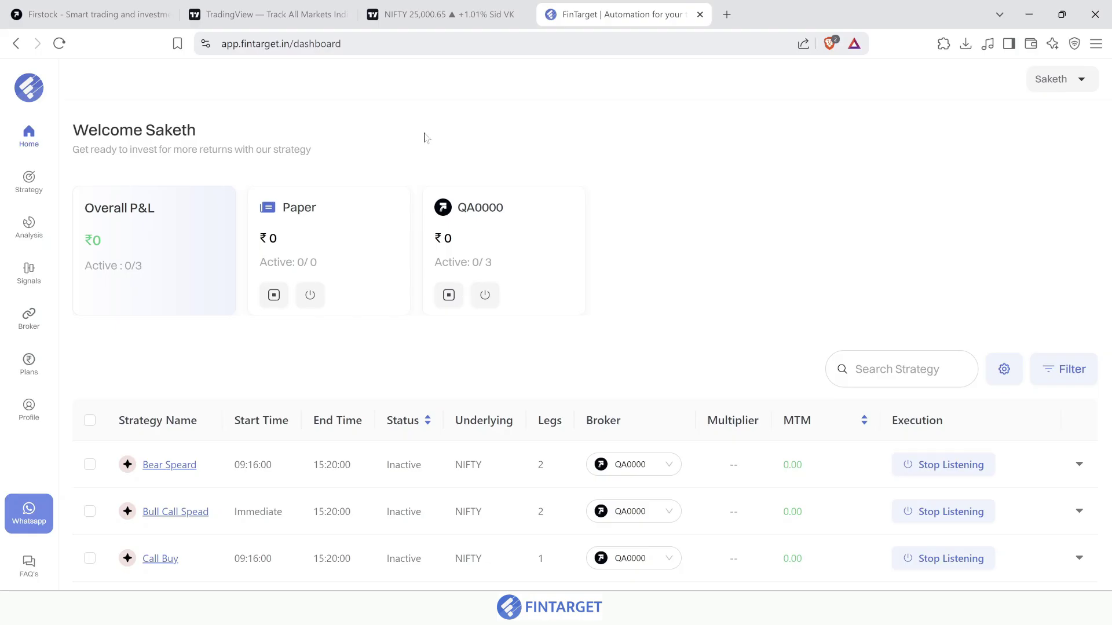
In TradingView, search NIFTY options and open the chart of the 12 June 25,000 call
left_click(440, 14)
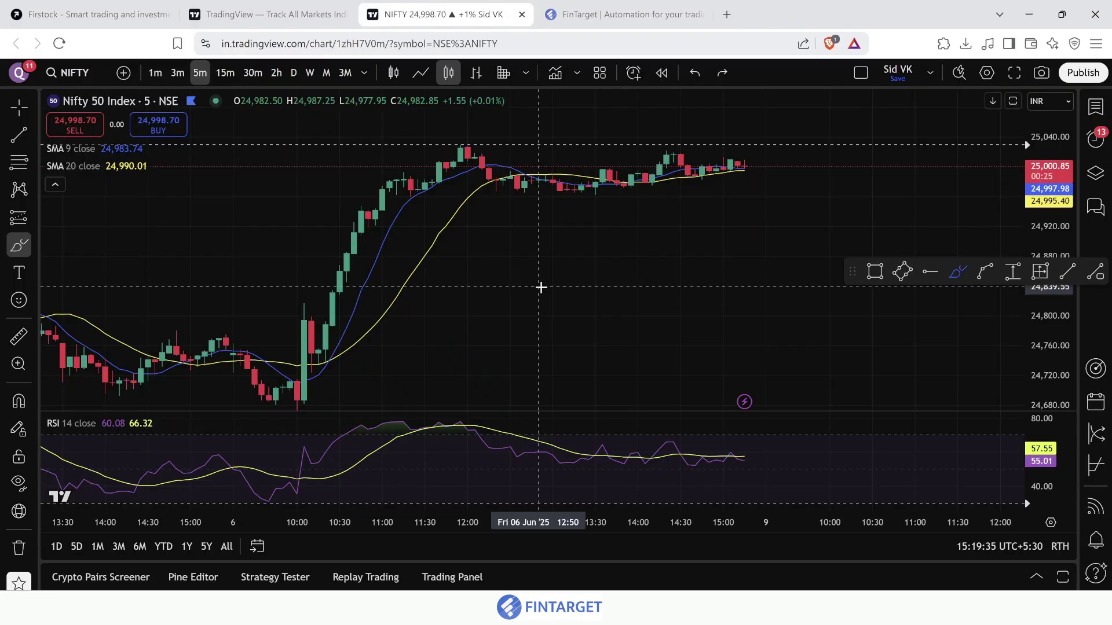
type("N")
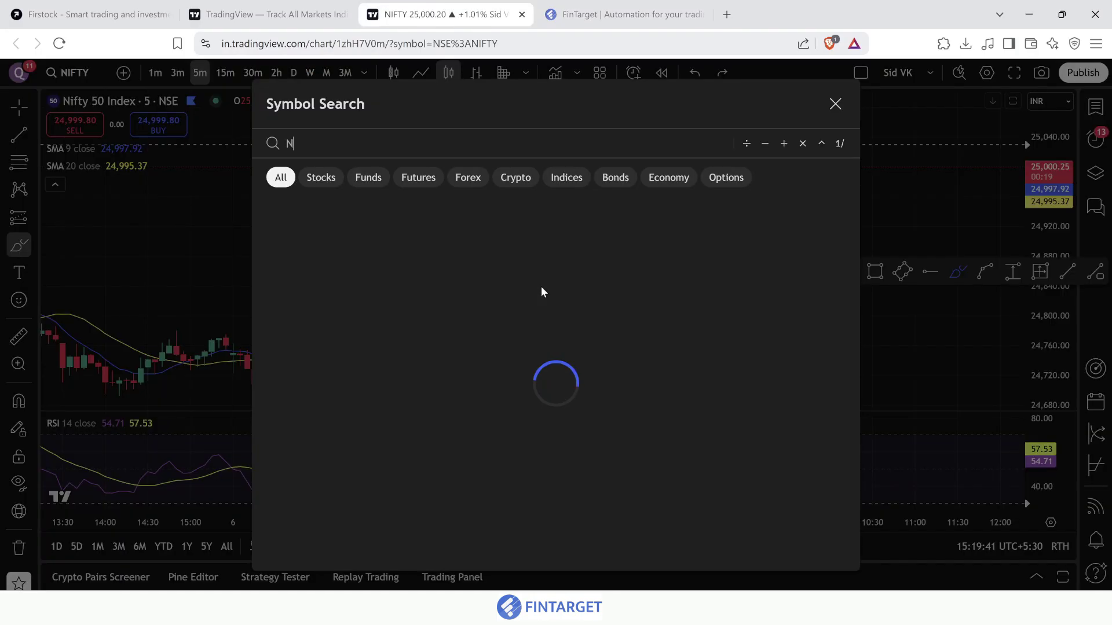
type("IFTY")
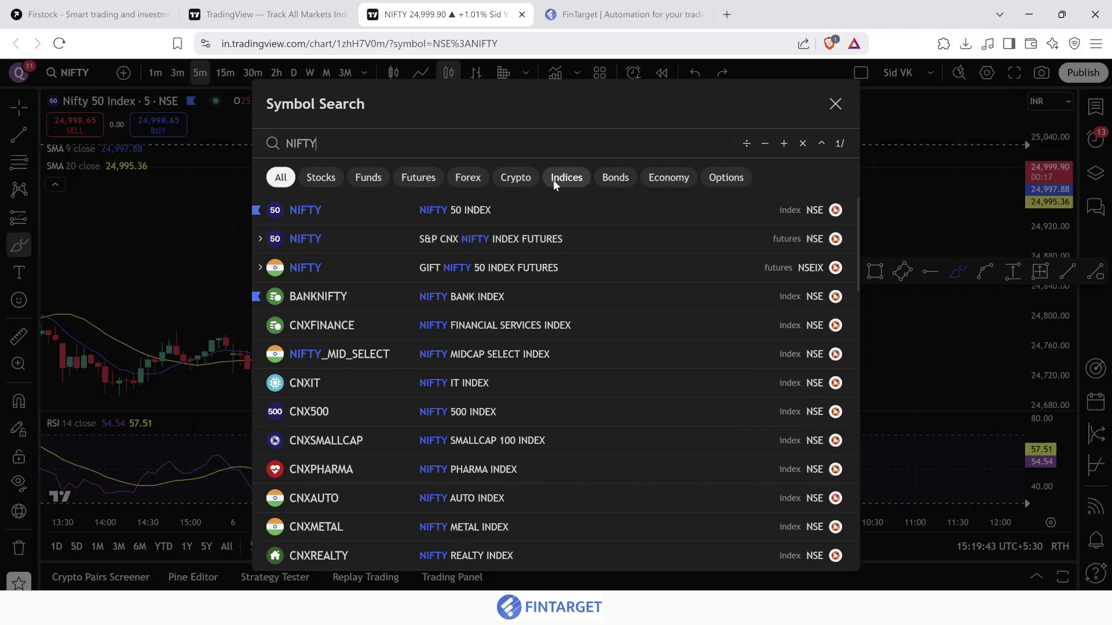
left_click(716, 179)
left_click(508, 221)
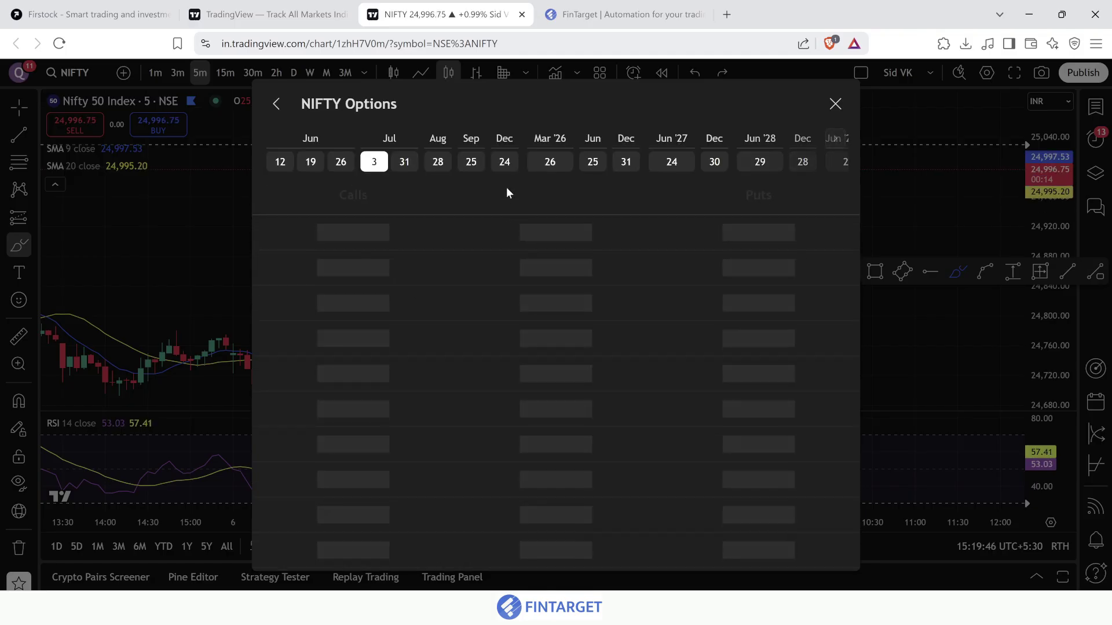
left_click(287, 161)
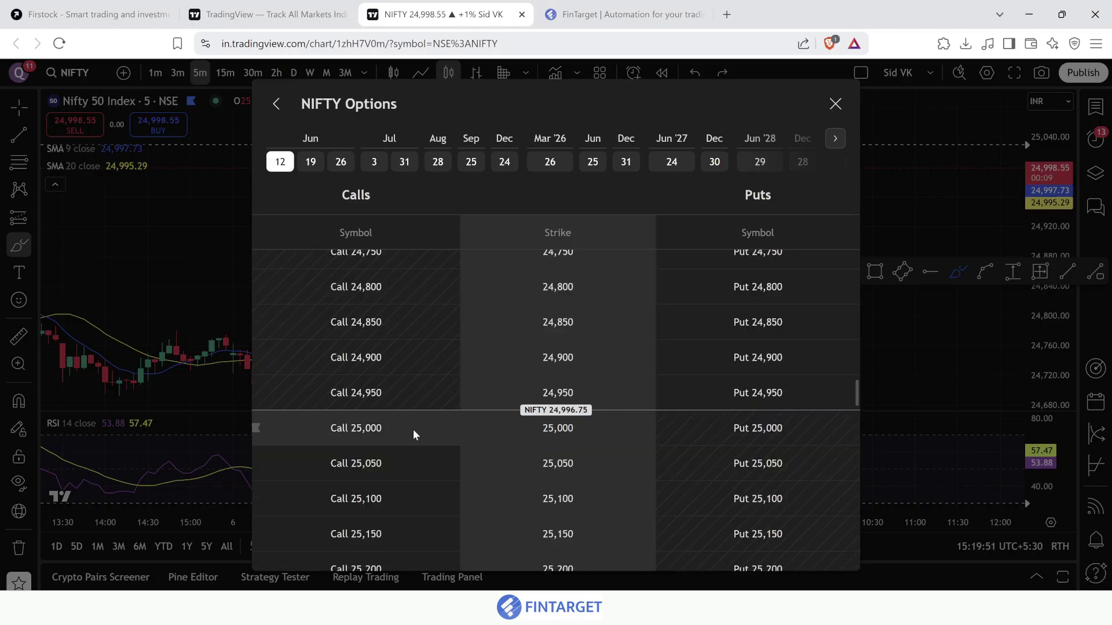
left_click(412, 429)
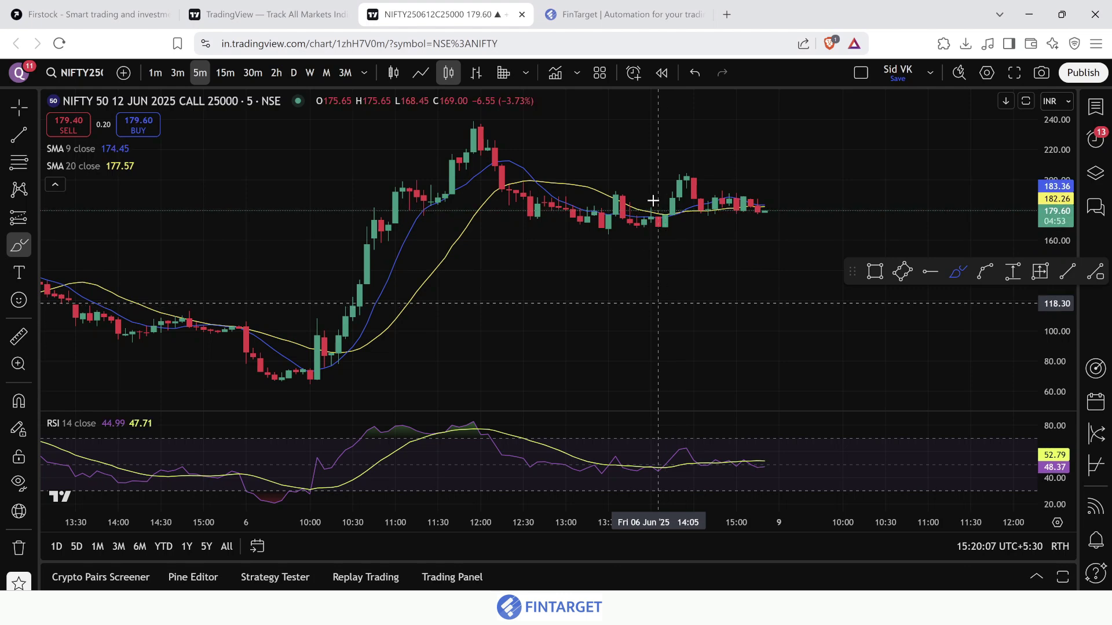
In FinTarget, view the pre-built strategies, and check the broker choices for the Bear Speard strategy on the home dashboard
left_click(628, 7)
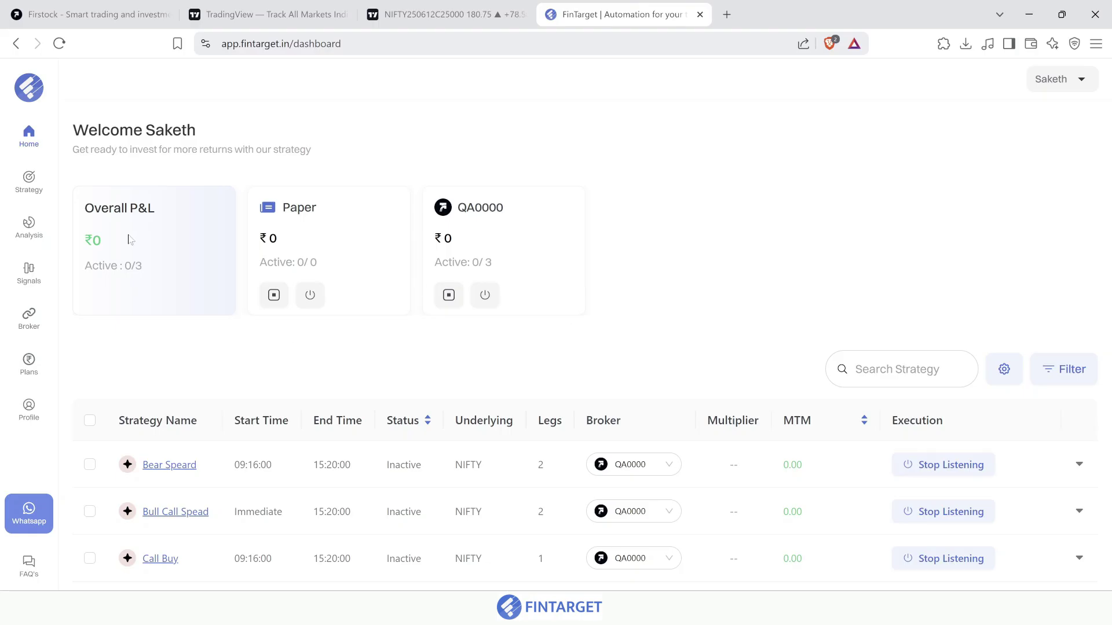
left_click(29, 181)
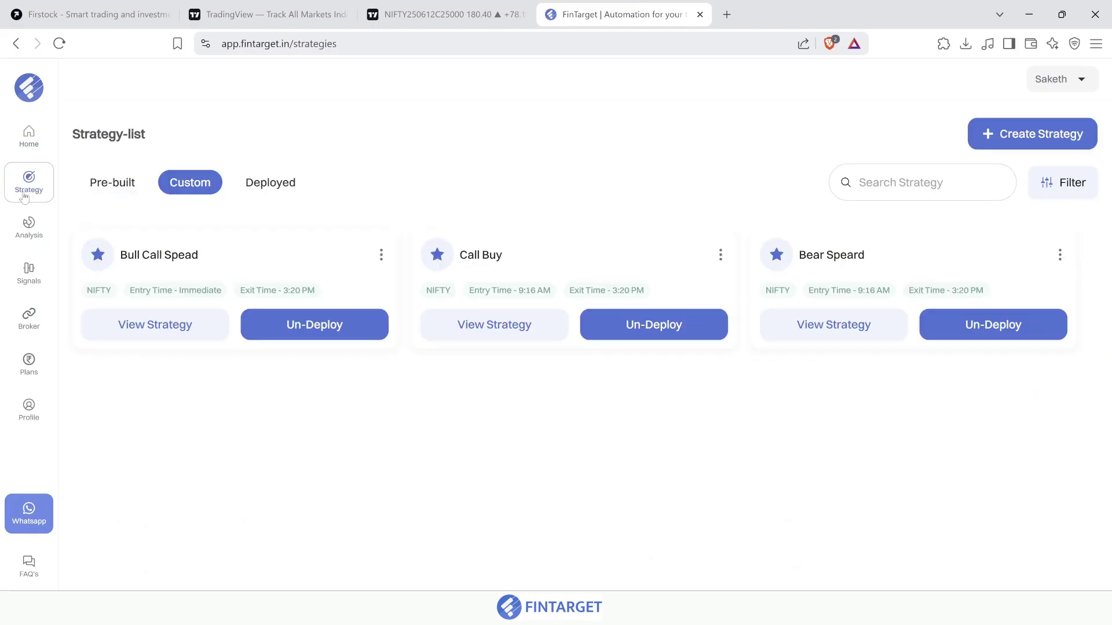
left_click(119, 186)
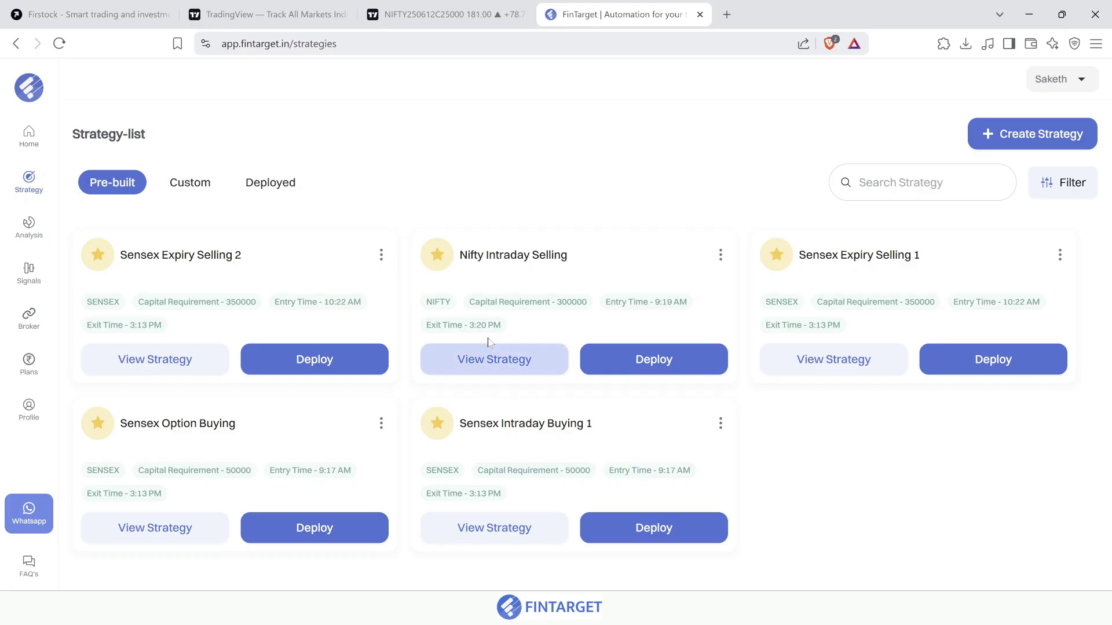
left_click(29, 137)
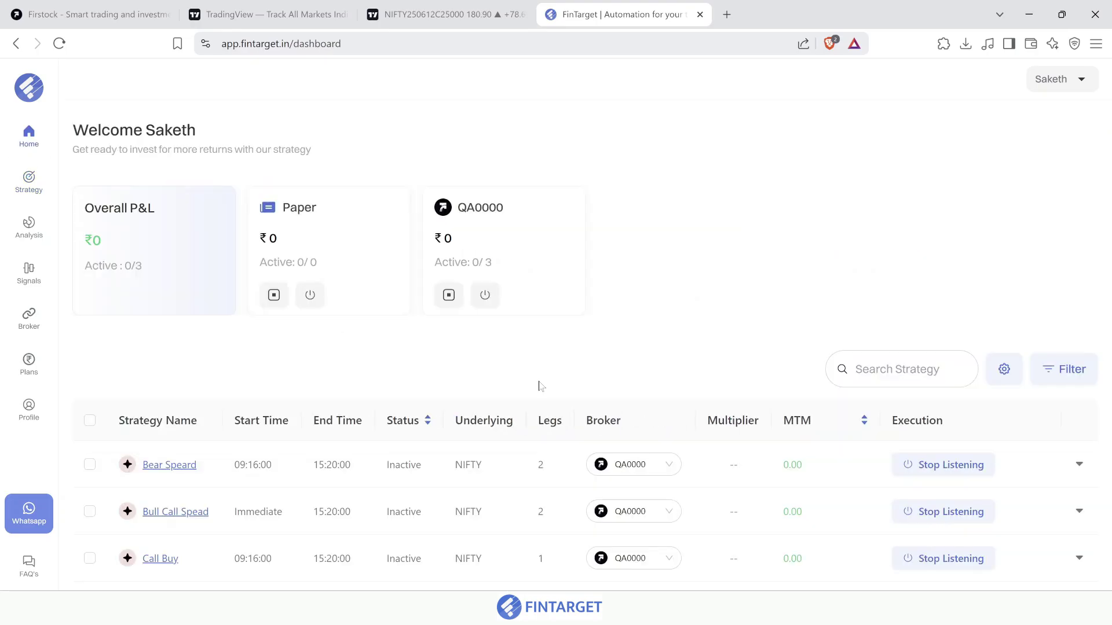
left_click(667, 469)
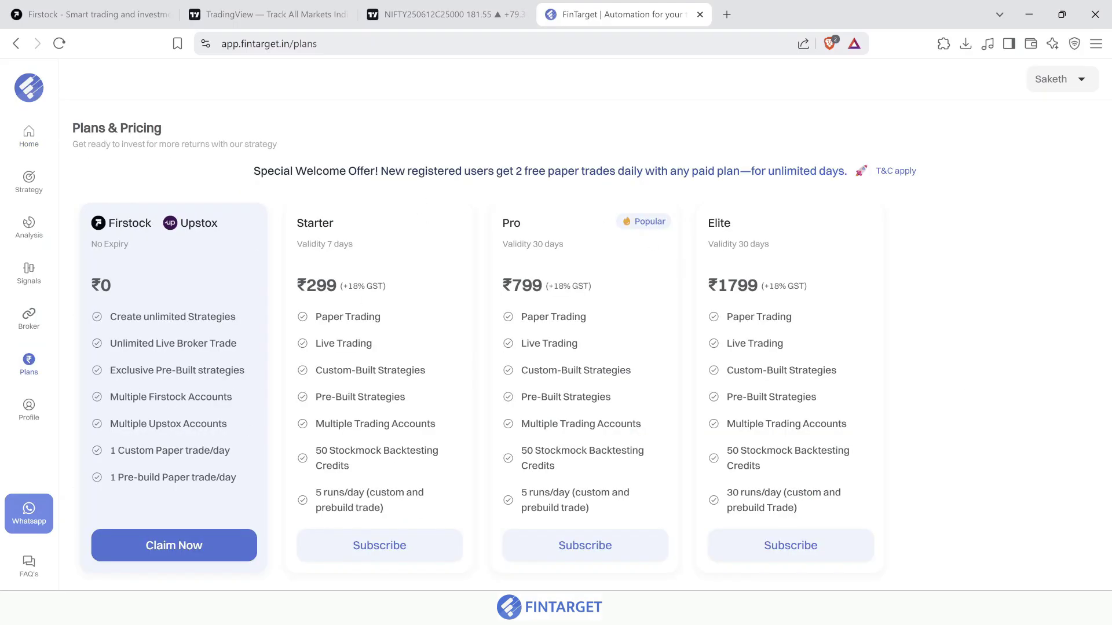
Examine the special welcome offer on the Plans & Pricing page, highlighting the words "free paper trades"
left_click_drag(739, 171, 676, 197)
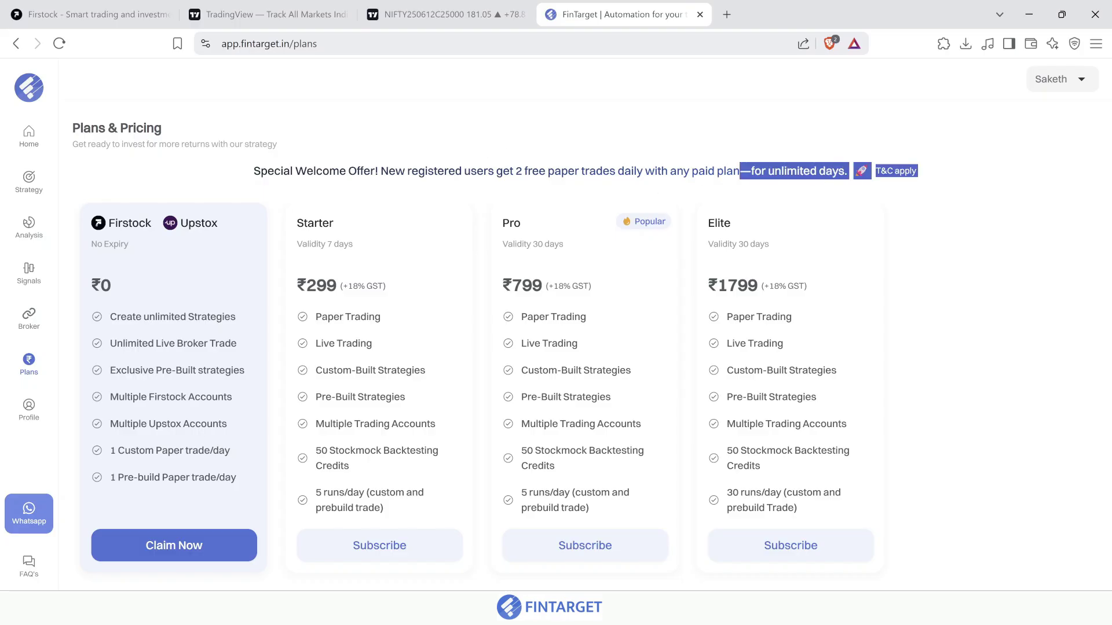
left_click_drag(523, 170, 618, 172)
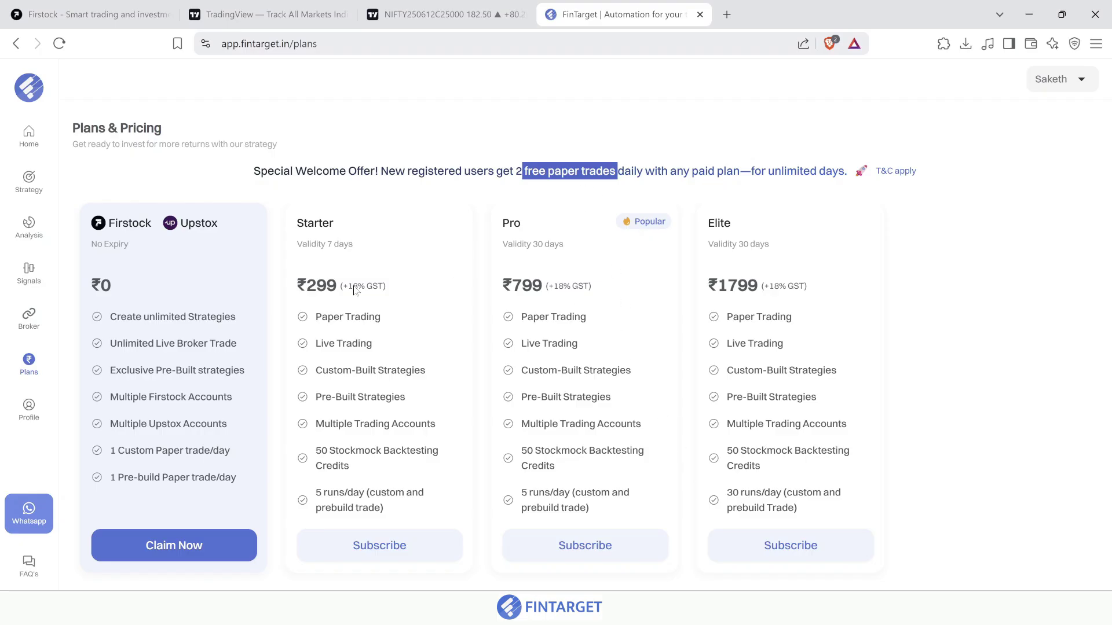
left_click(3, 157)
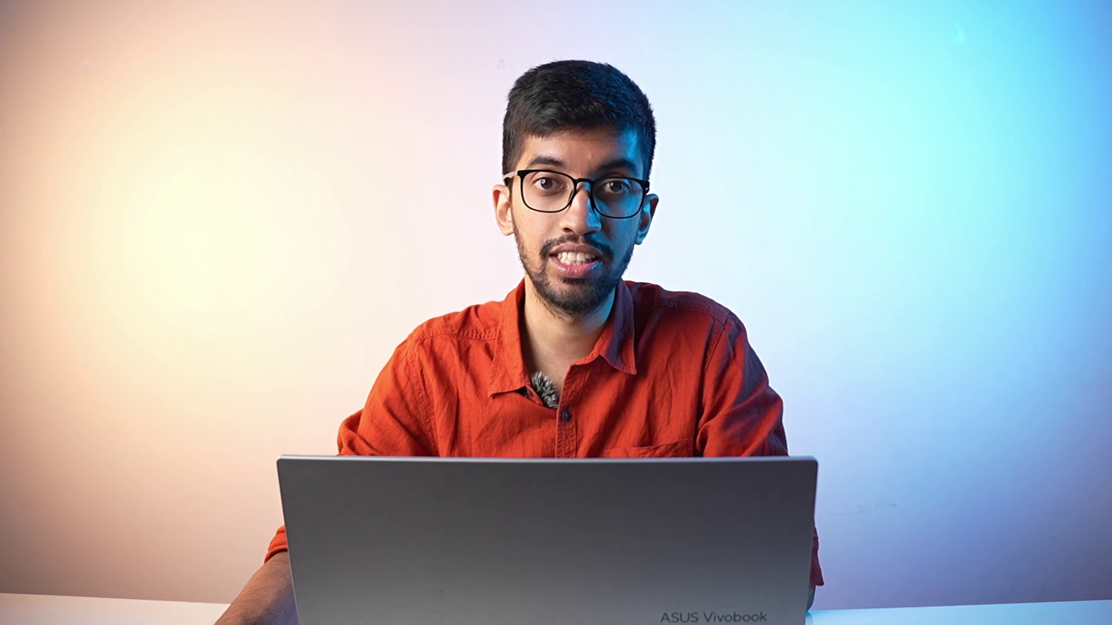